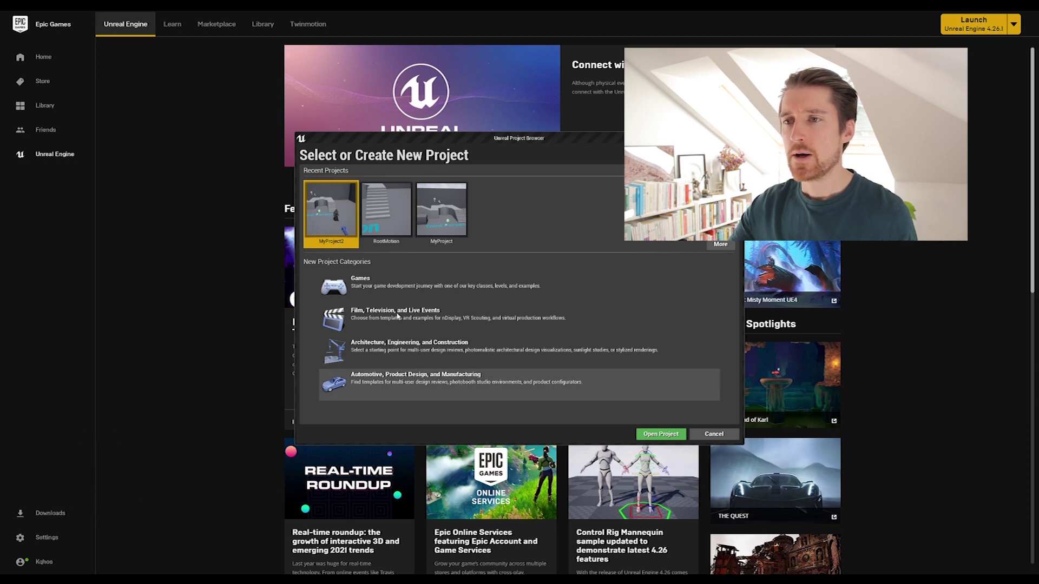
- Create a new Games project from the Third Person template, named MyProject3 and stored in the Unreal Projects folder
click(371, 287)
click(598, 434)
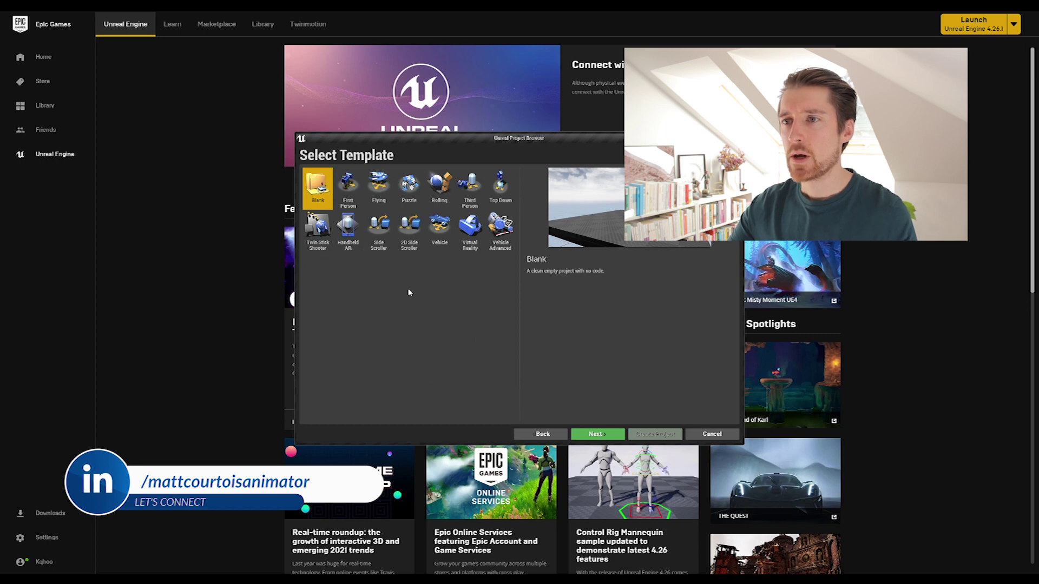
click(470, 184)
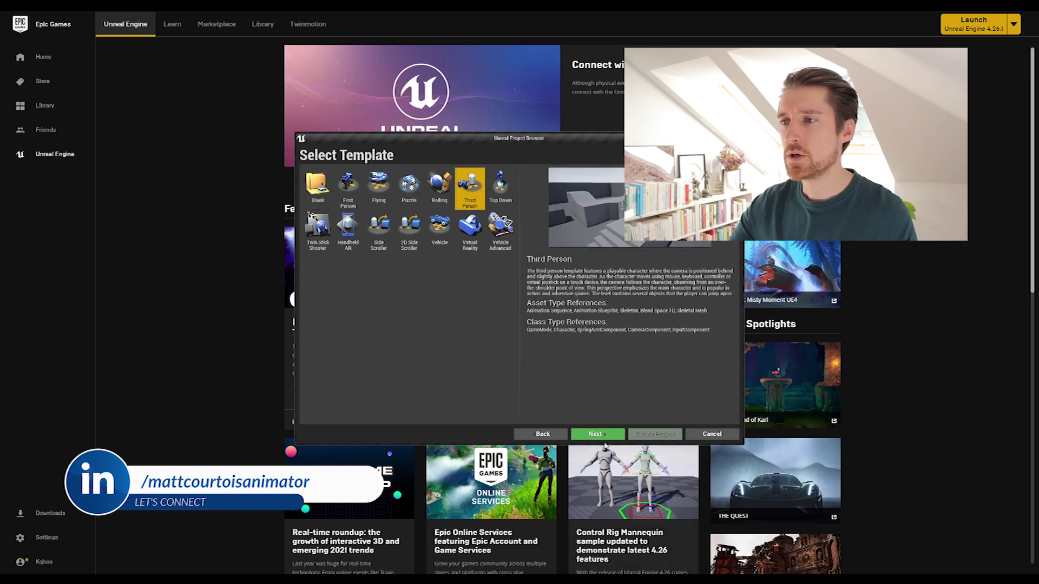
click(599, 434)
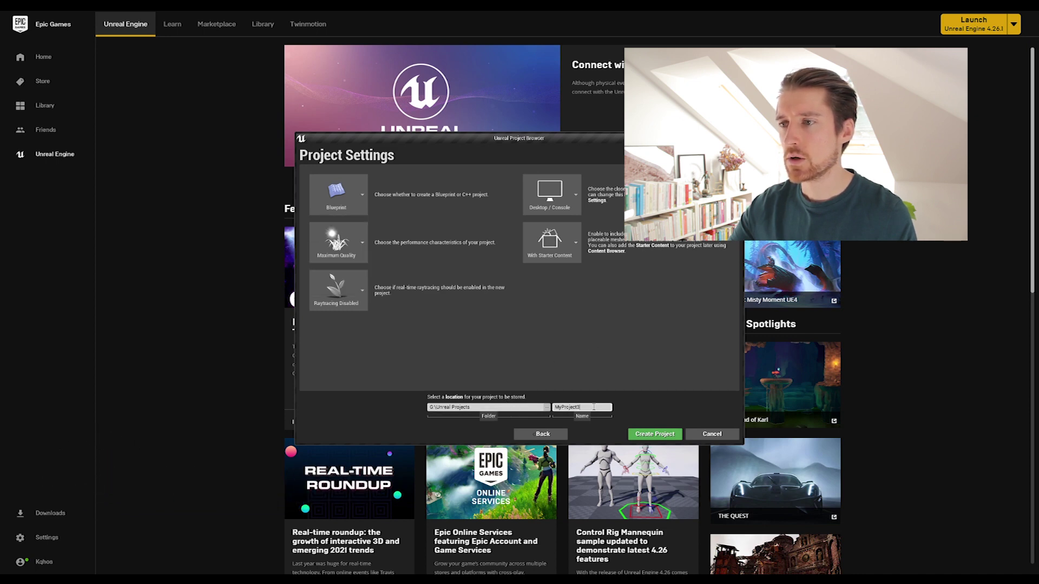
click(654, 434)
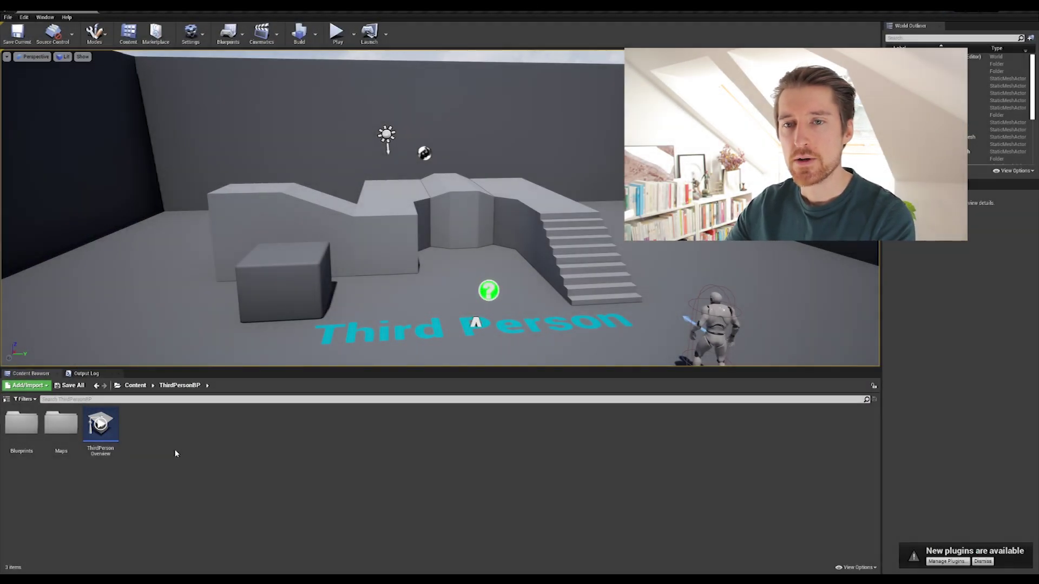
- Browse the project content to the Mannequin character's Mesh folder
key(alt+Left)
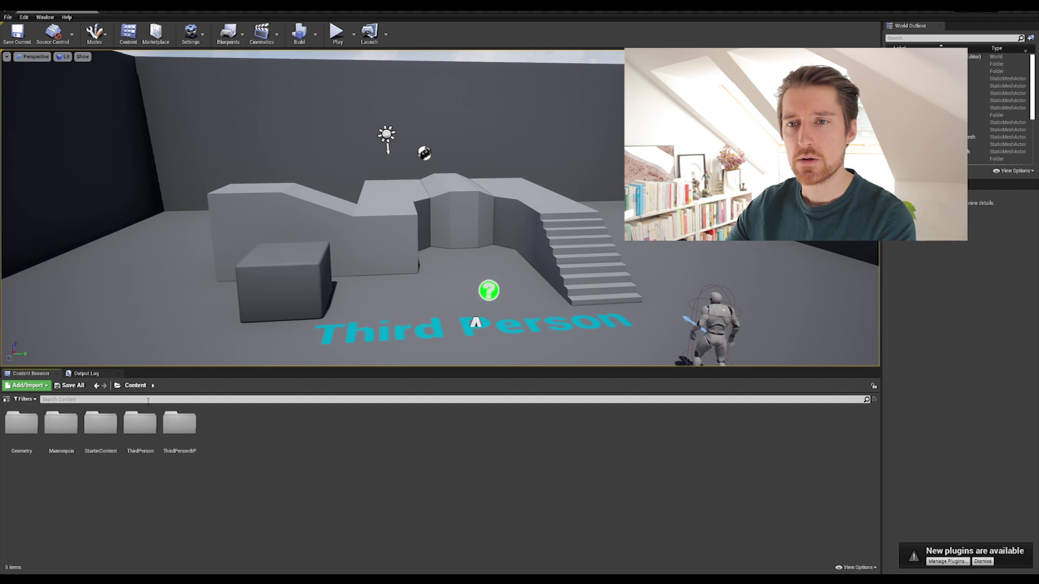
double_click(61, 425)
double_click(60, 425)
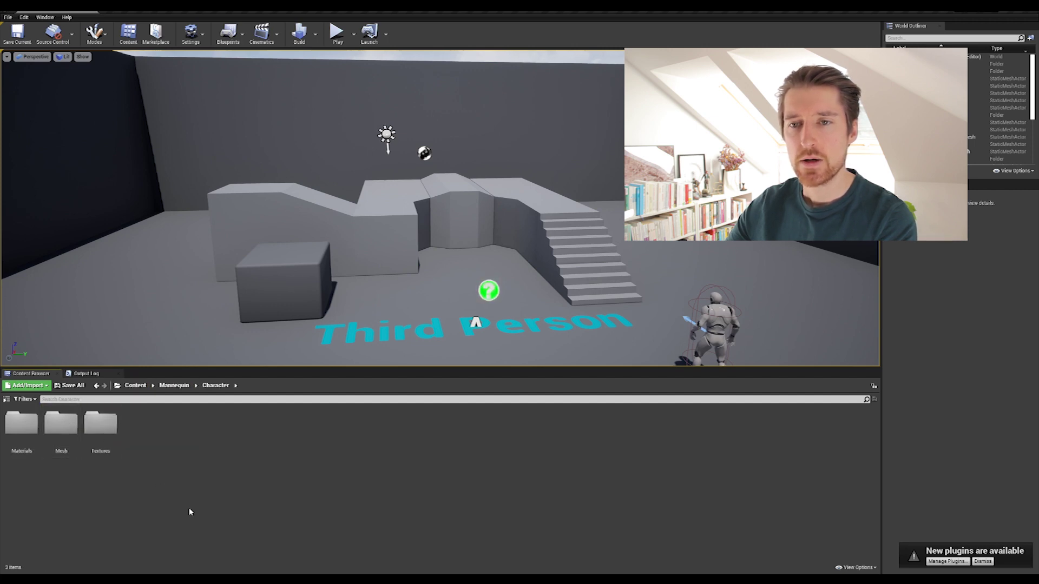
double_click(60, 425)
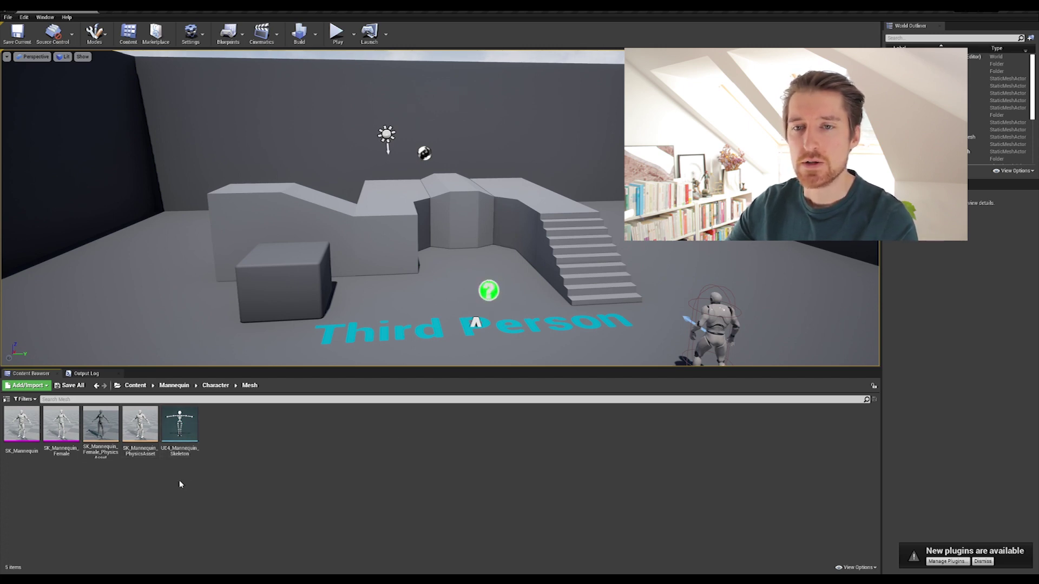
- Start exporting the SK_Mannequin skeletal mesh as an FBX file named SK_Mannequin_export in the project's Content folder
click(24, 426)
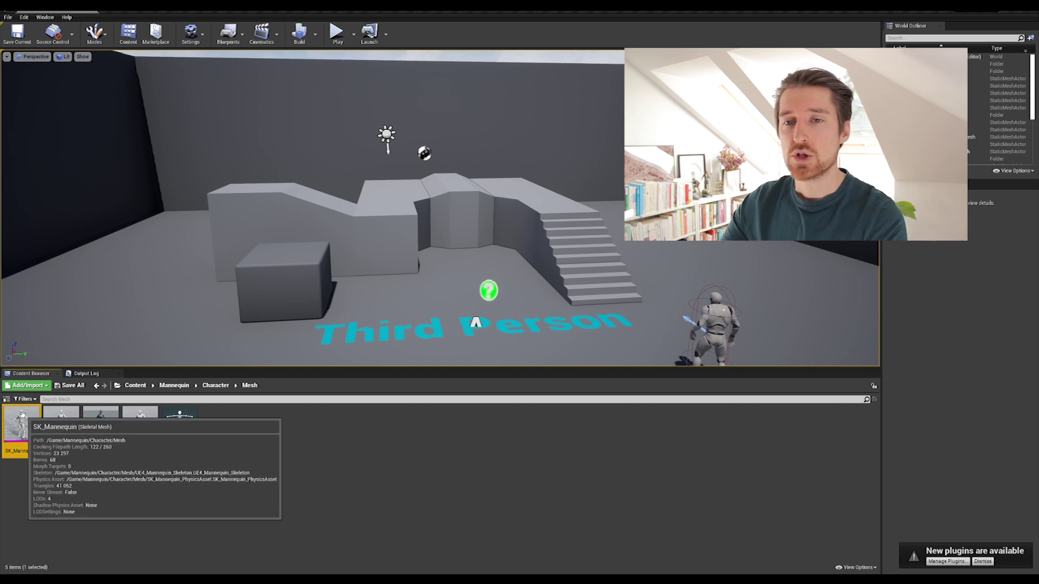
right_click(23, 414)
right_click(24, 423)
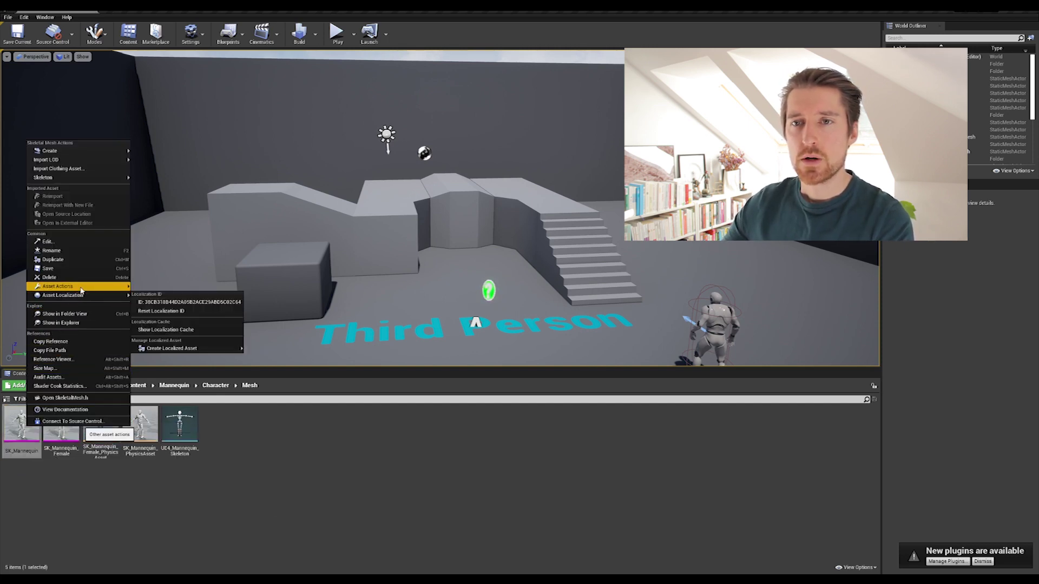
mouse_move(81, 291)
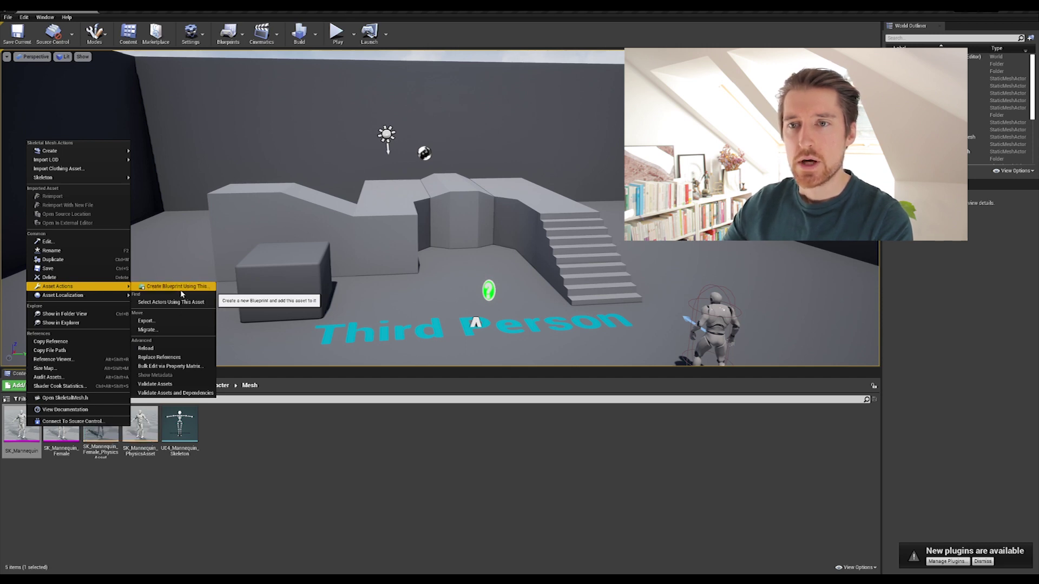
click(176, 321)
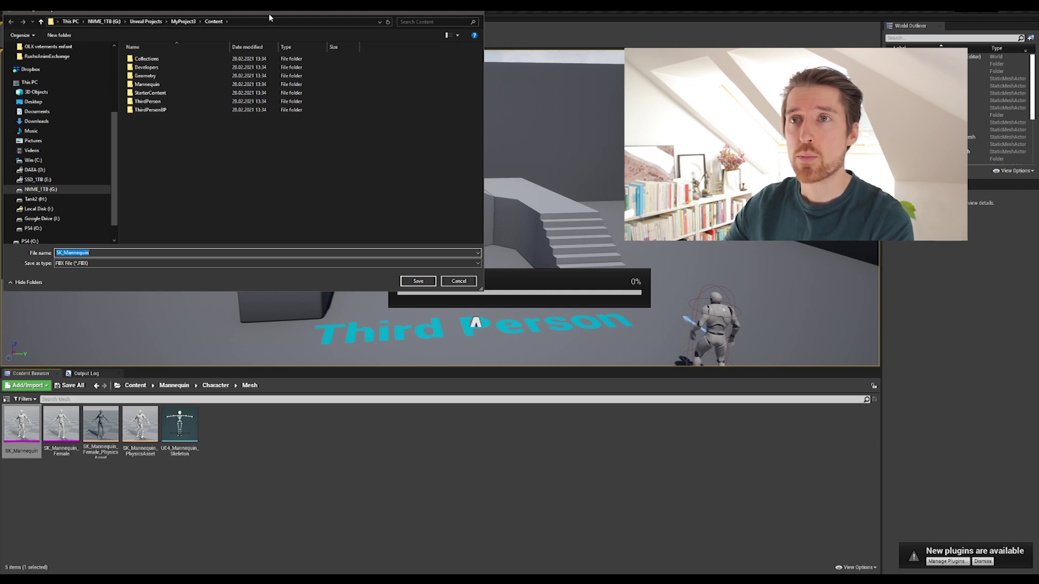
drag(269, 17, 337, 34)
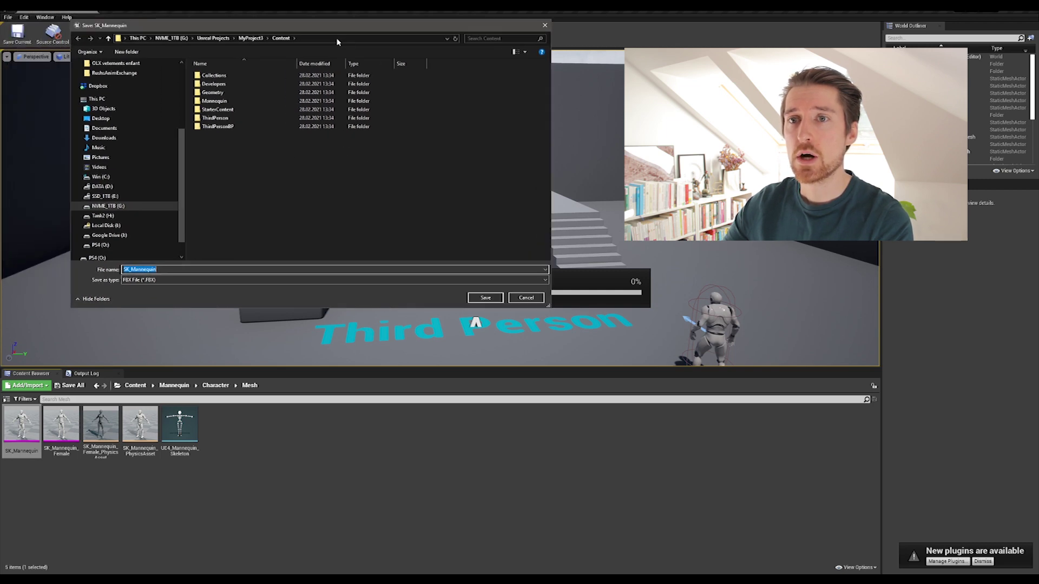
click(195, 269)
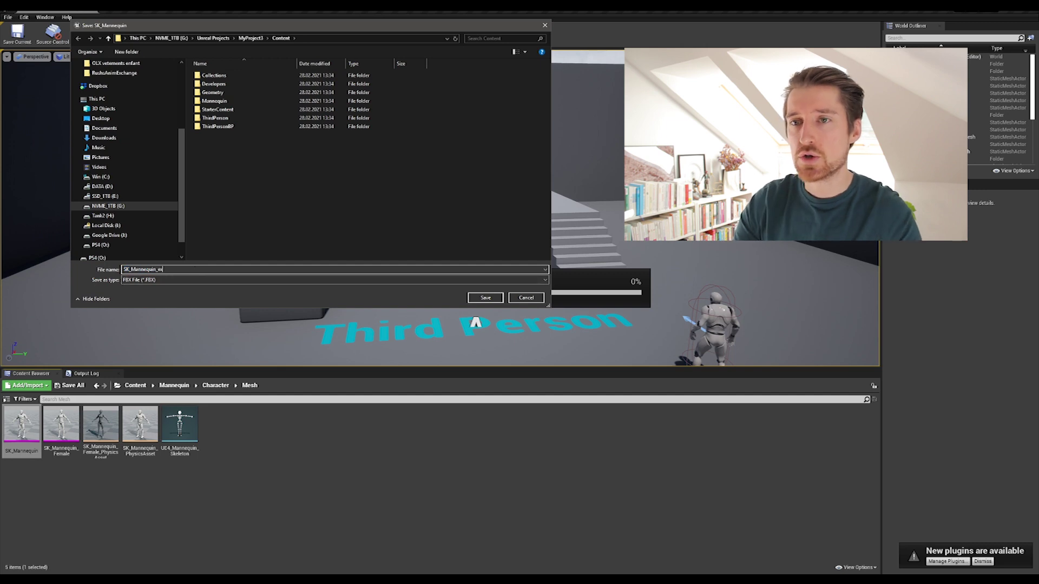
text(_export)
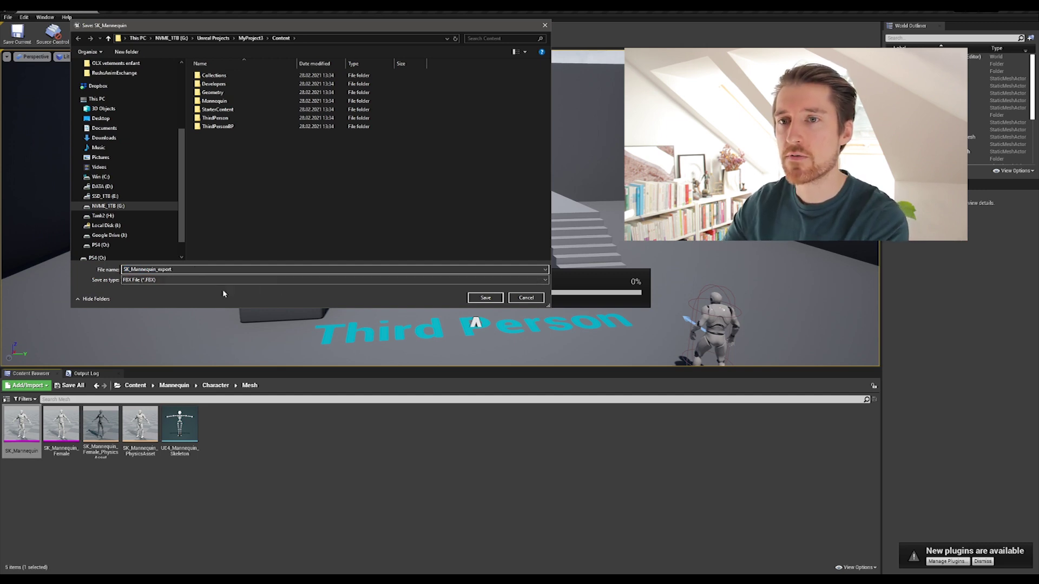
click(187, 279)
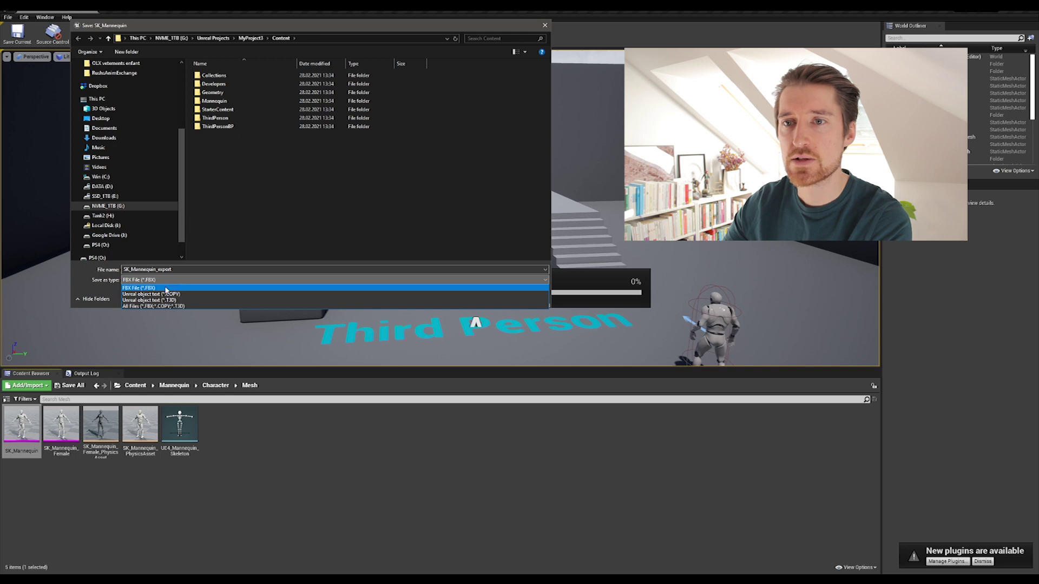
click(179, 292)
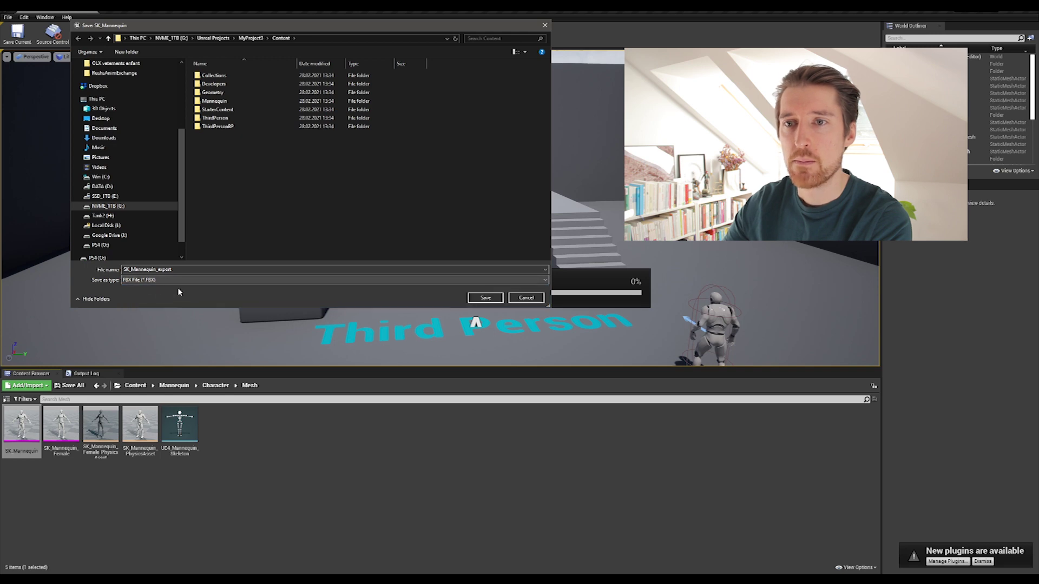
click(485, 298)
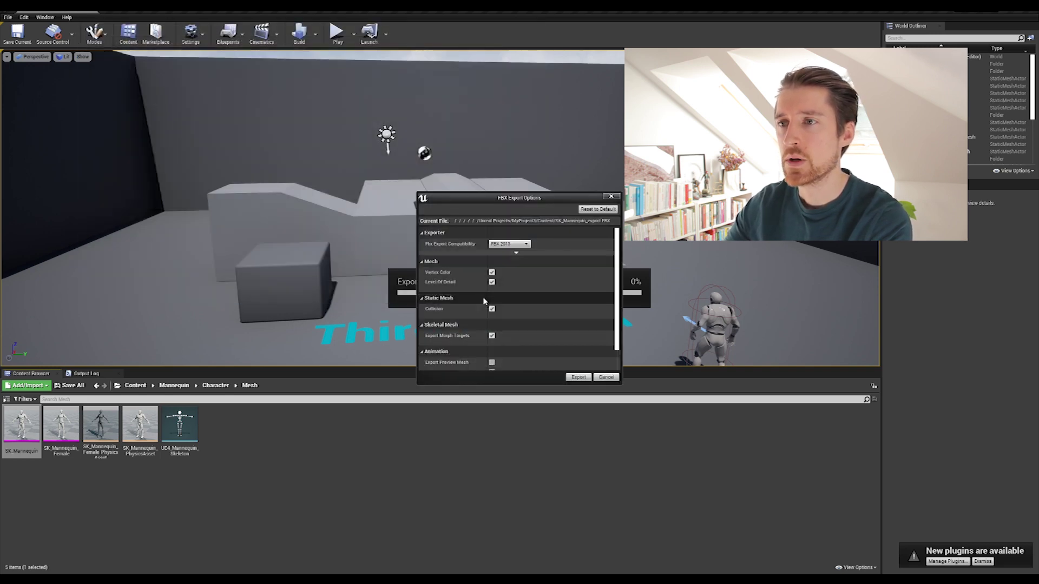
- Set the FBX export compatibility to FBX 2018, review the remaining export options, and export the mesh
click(528, 245)
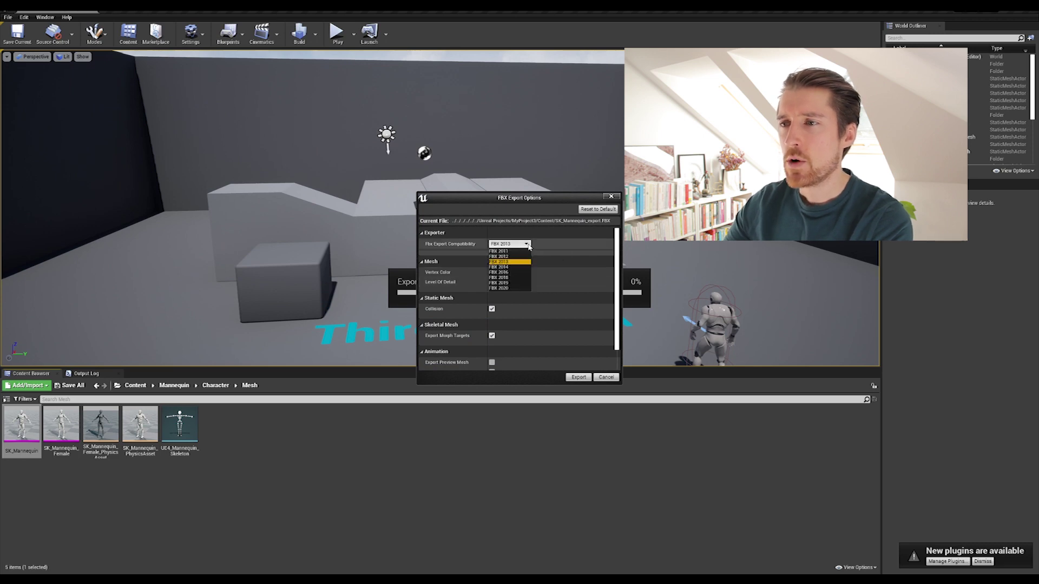
click(505, 279)
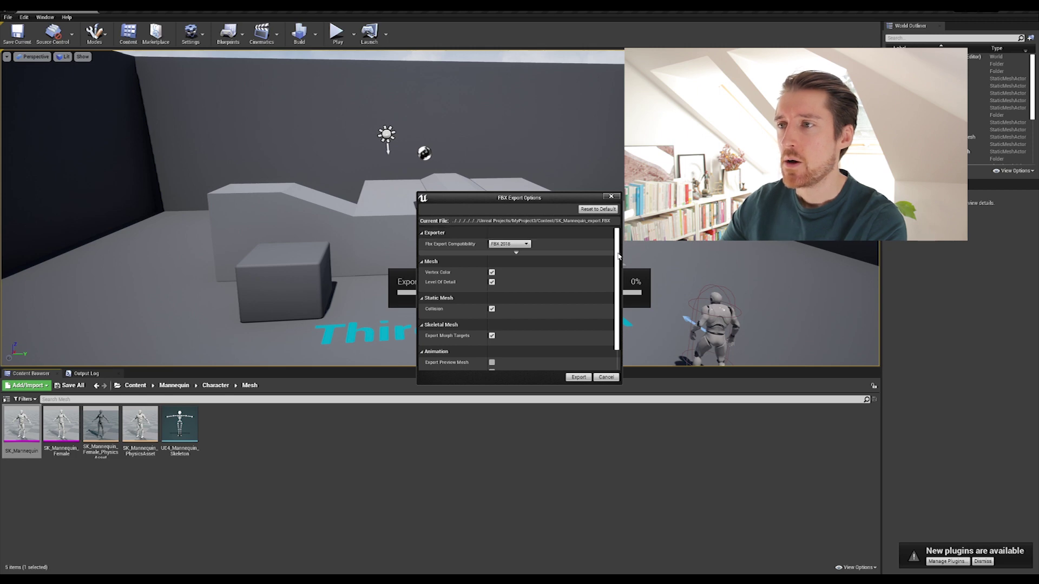
scroll(618, 257, down, 2)
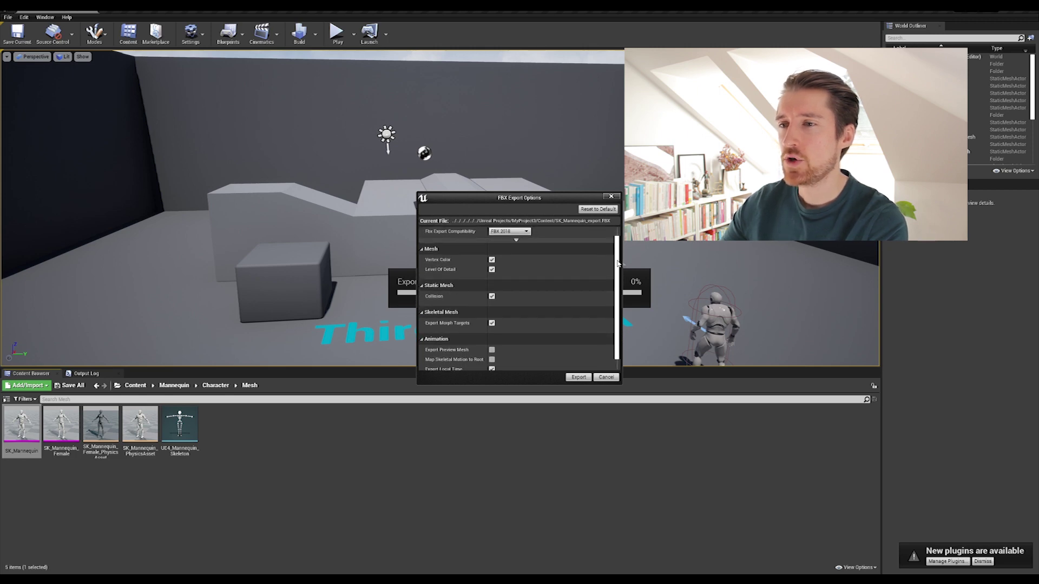
drag(618, 257, 617, 276)
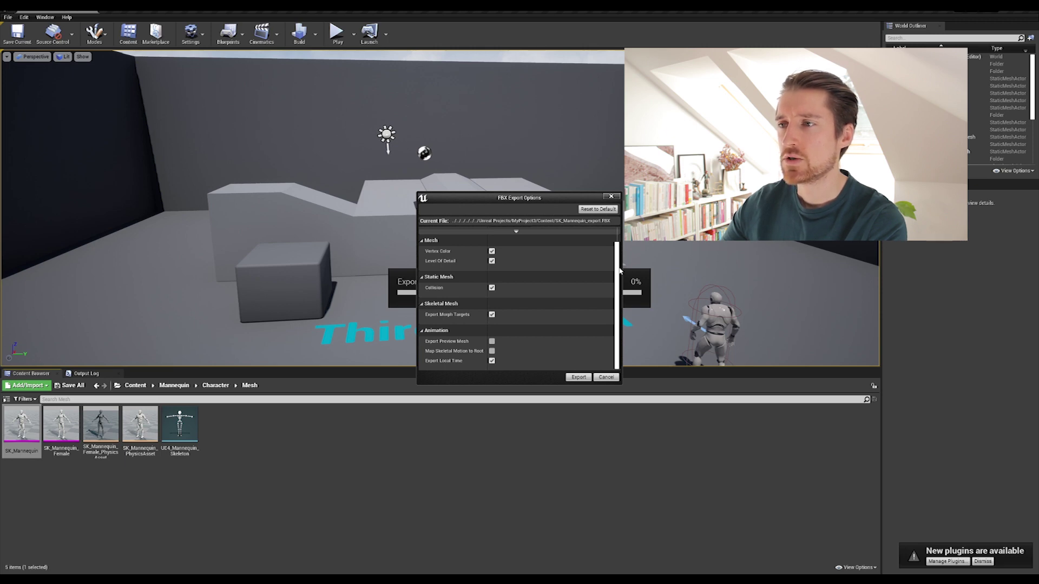
drag(620, 268, 618, 252)
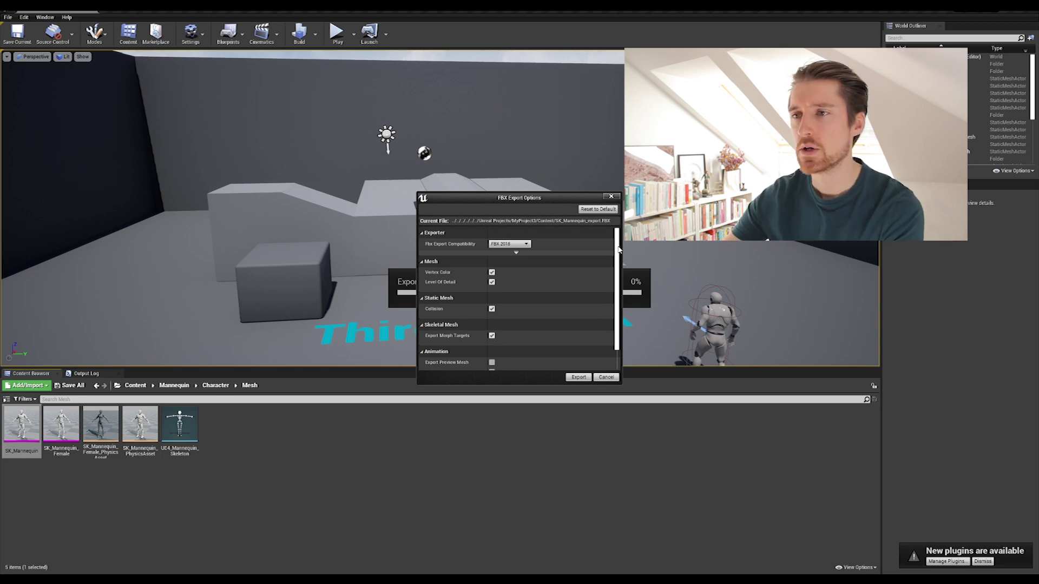
scroll(553, 308, down, 1)
scroll(553, 309, up, 1)
scroll(554, 312, up, 1)
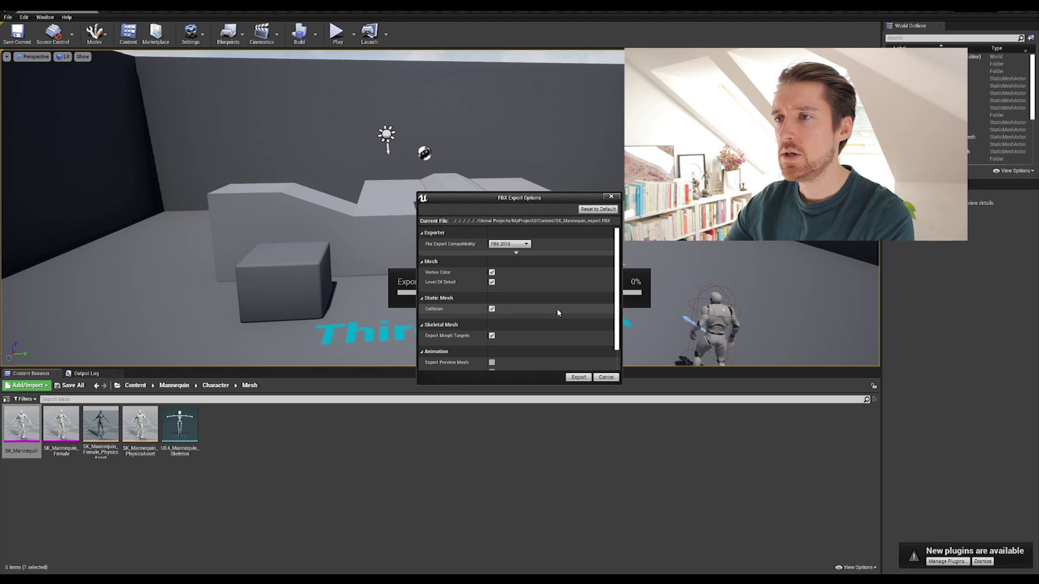
click(516, 252)
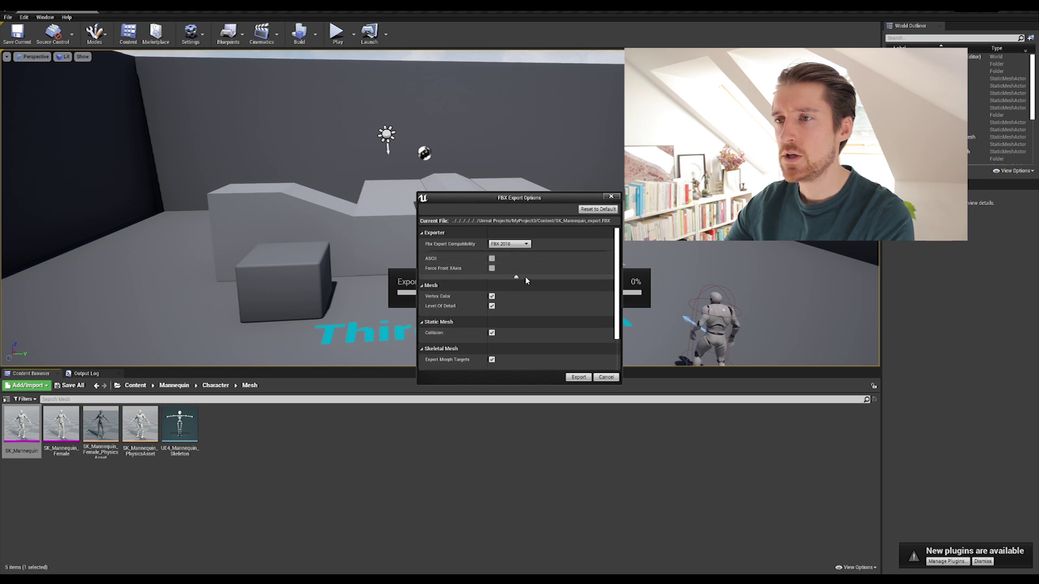
scroll(525, 276, down, 1)
drag(620, 259, 616, 281)
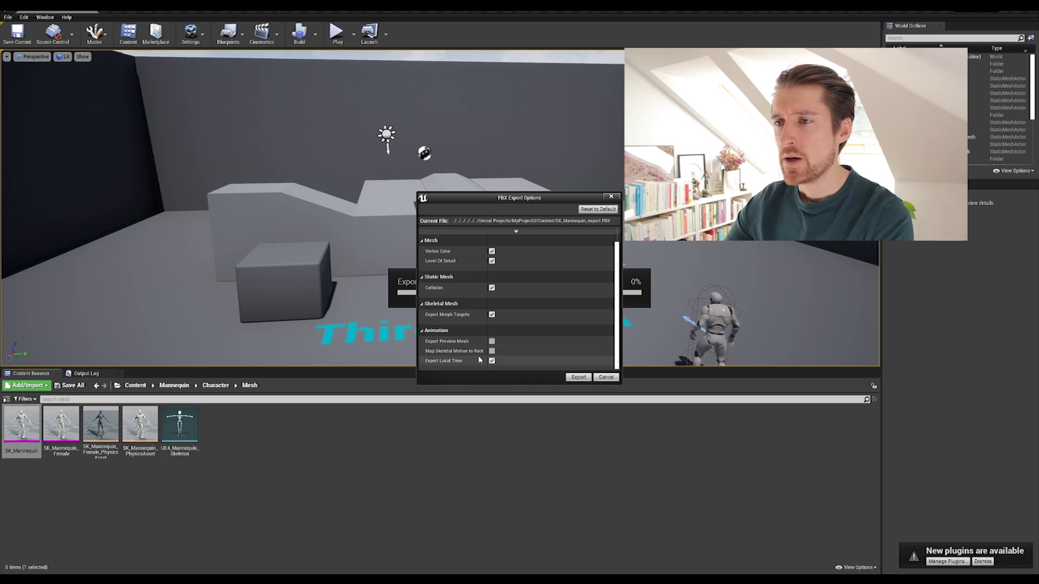
click(580, 378)
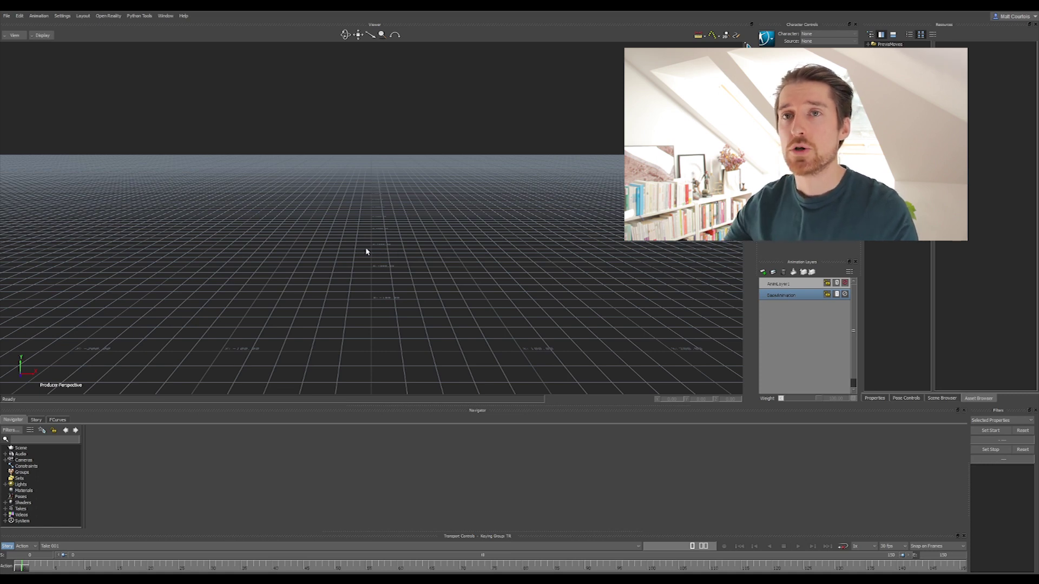
- Switch to MotionBuilder and open SK_Mannequin_export.FBX from MyProject3's Content folder, without saving the current scene
click(6, 16)
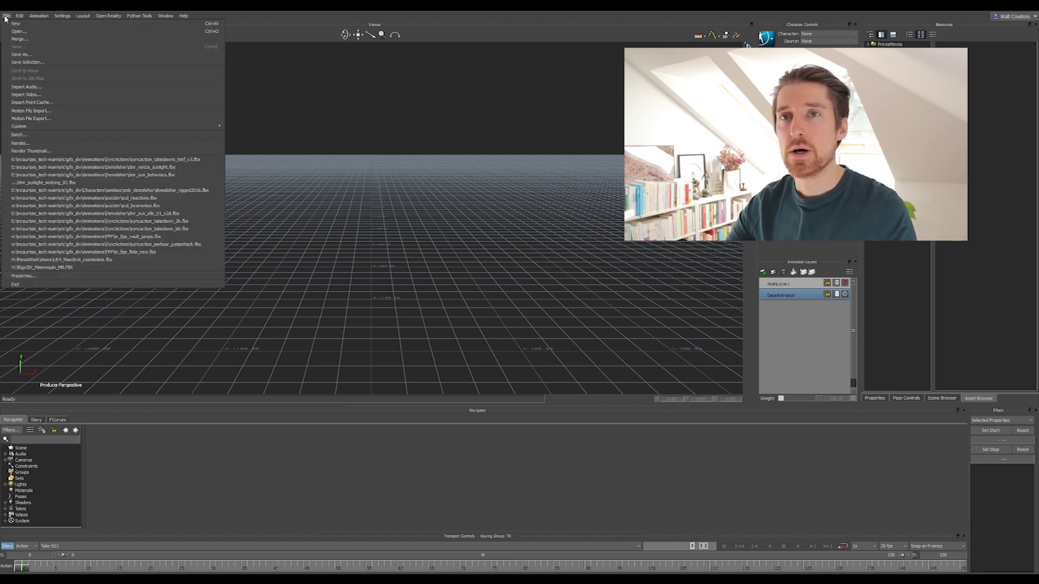
click(19, 31)
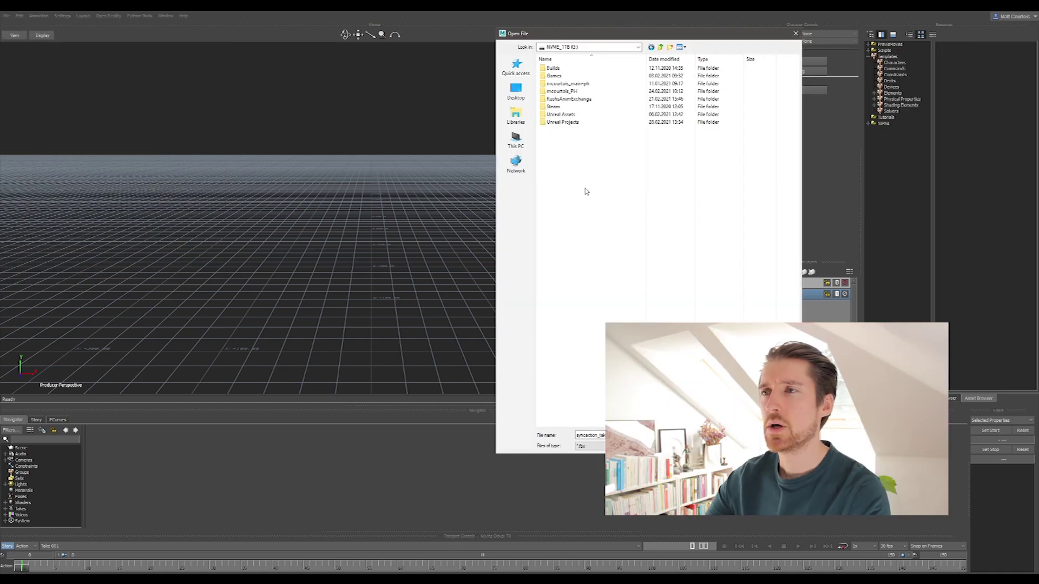
double_click(567, 123)
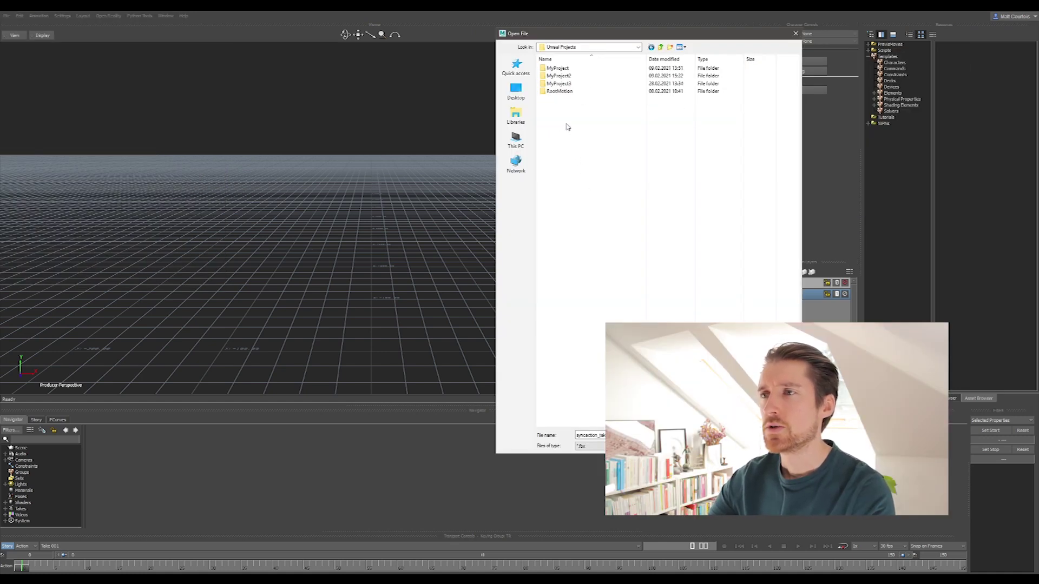
double_click(568, 84)
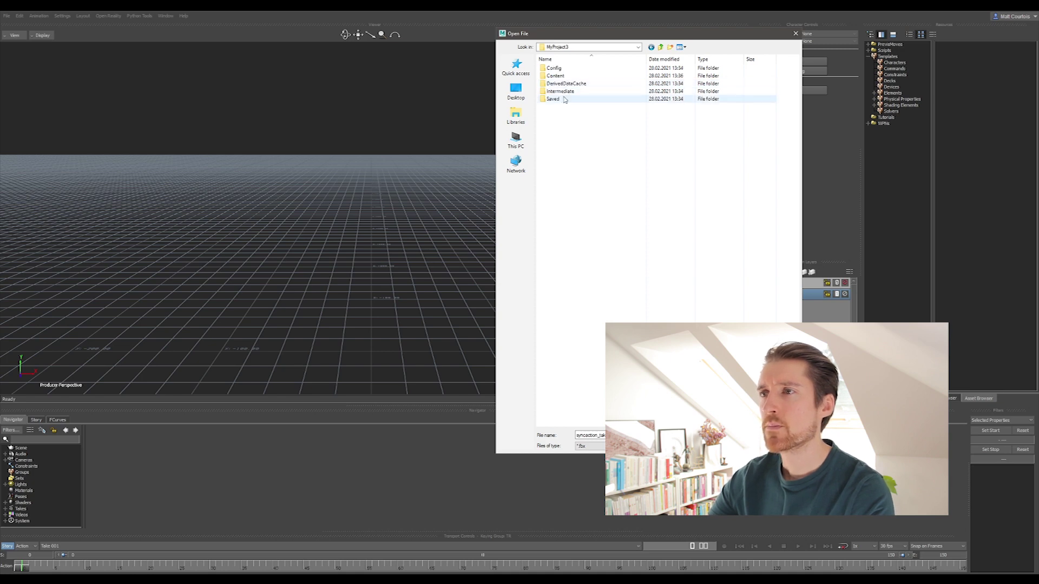
double_click(565, 77)
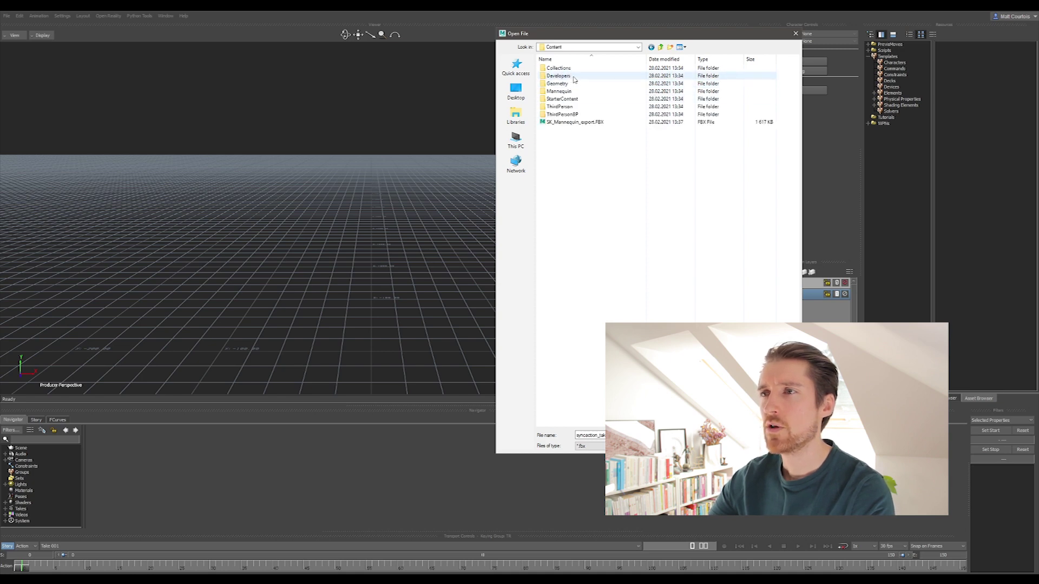
click(563, 124)
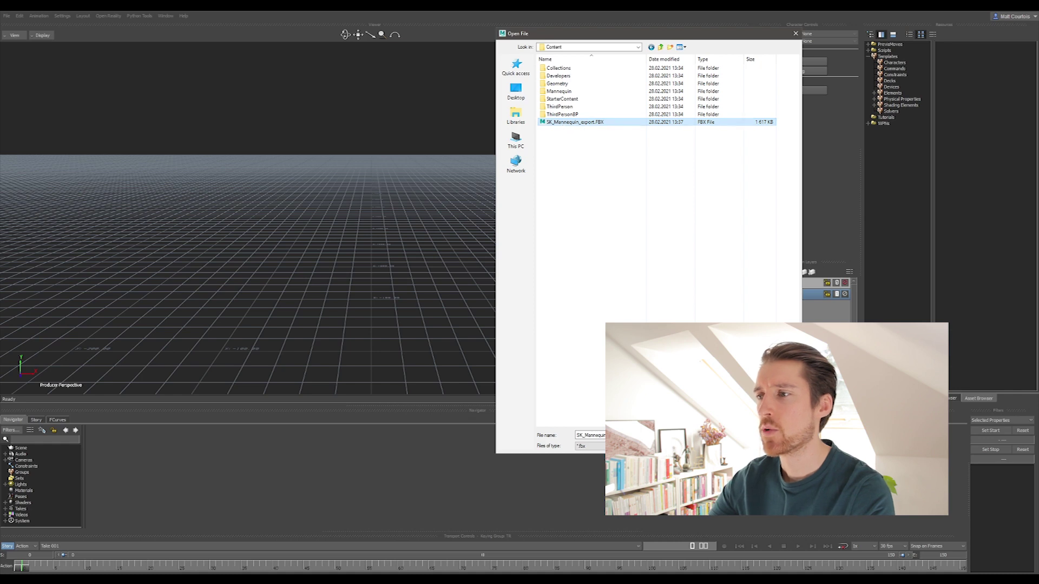
key(Return)
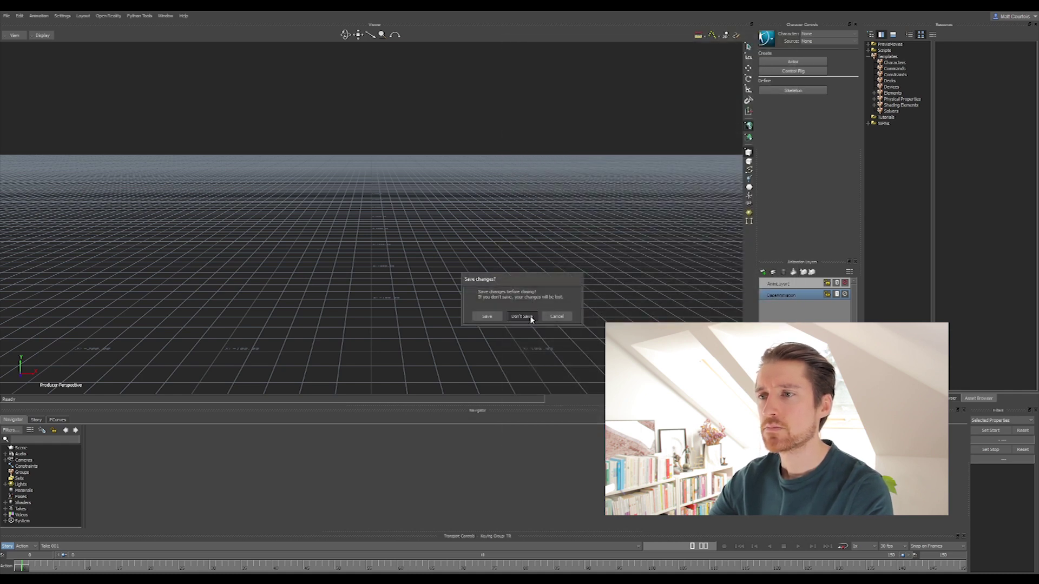
click(487, 317)
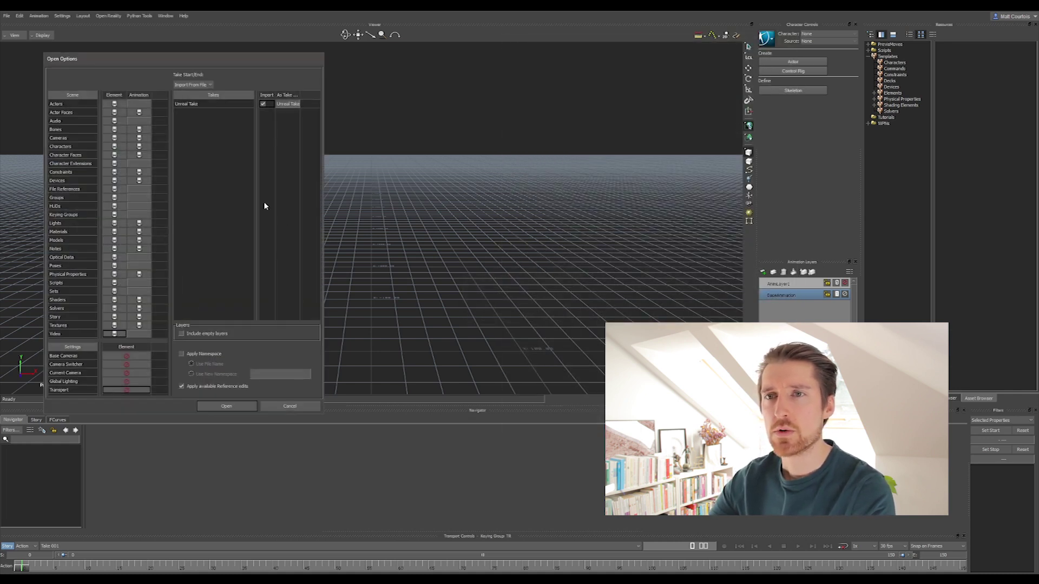
- Exclude the Unreal Take from the import and open the mannequin FBX with the remaining open options as they are
click(264, 104)
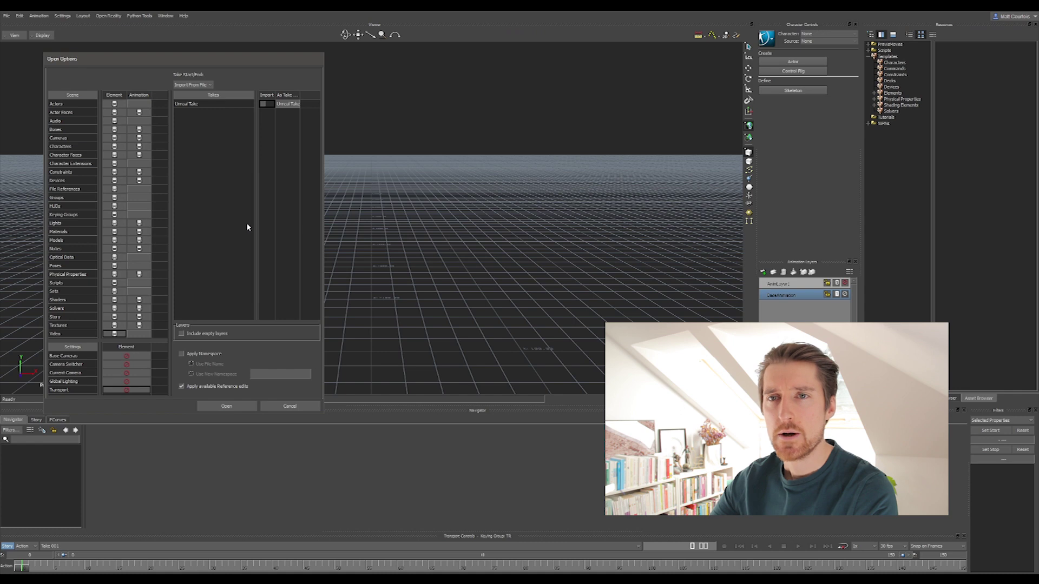
click(227, 407)
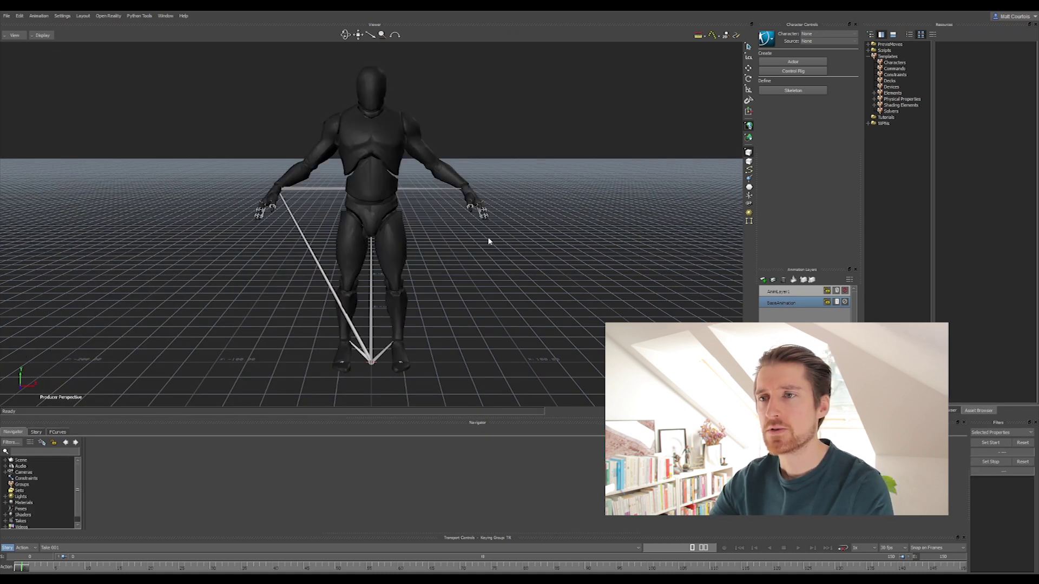
- Cycle the viewer's model display through Models Only to X-Ray, with nothing selected
click(363, 171)
click(531, 178)
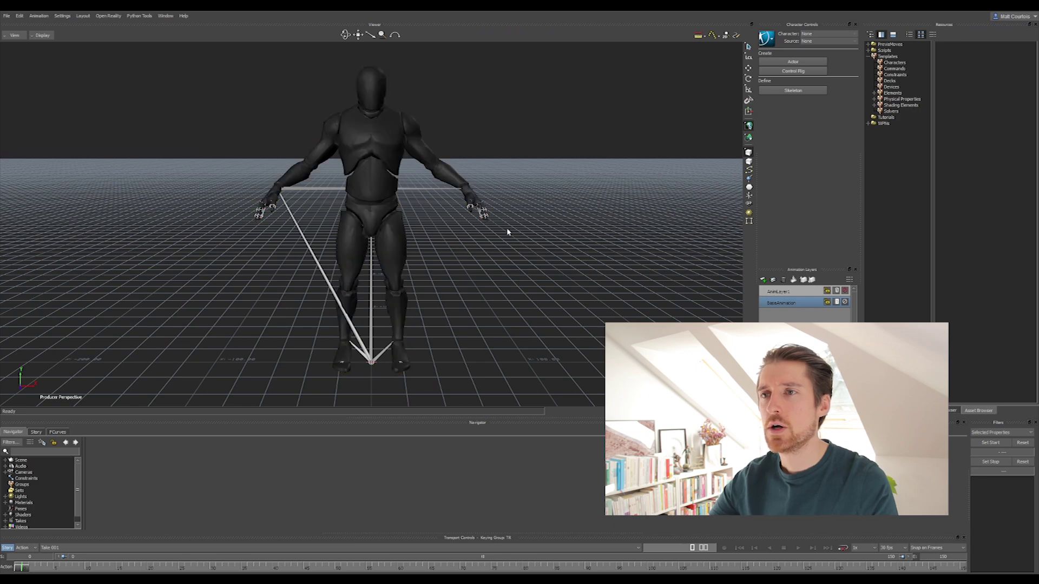
mouse_move(509, 233)
ctrl+shift+mouse_down()
mouse_move(595, 229)
mouse_move(534, 231)
mouse_move(479, 259)
ctrl+shift+mouse_up()
click(390, 195)
key(ctrl+a)
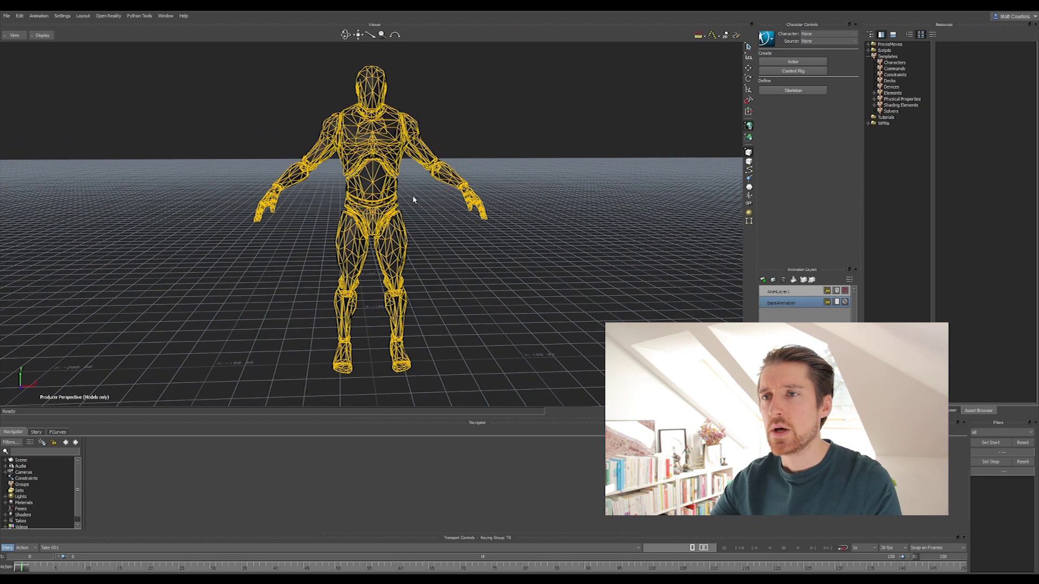
key(ctrl+a)
click(473, 249)
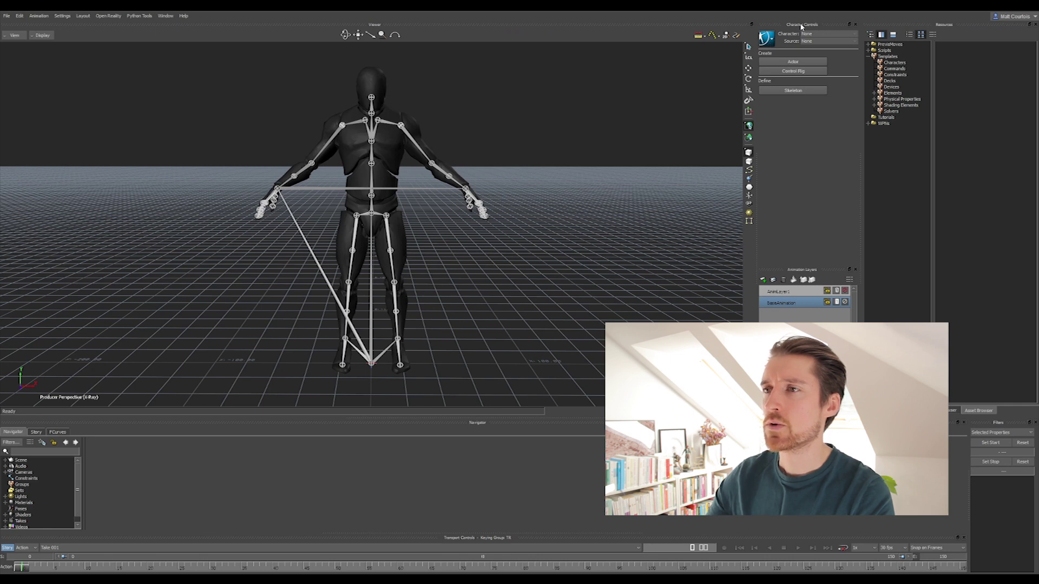
- Start creating a control rig for the mannequin and choose to define the skeleton it requires
click(790, 90)
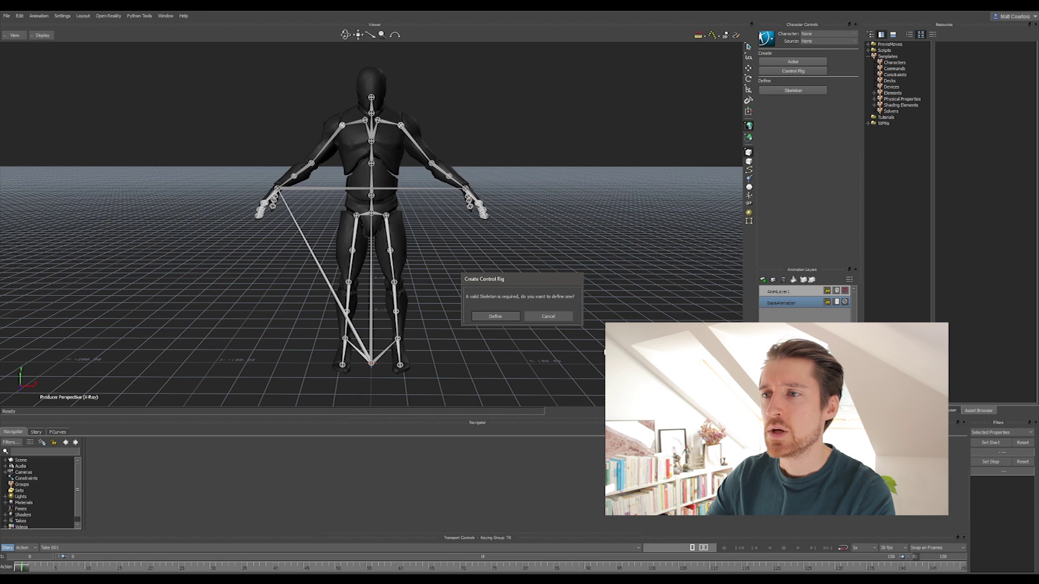
click(496, 317)
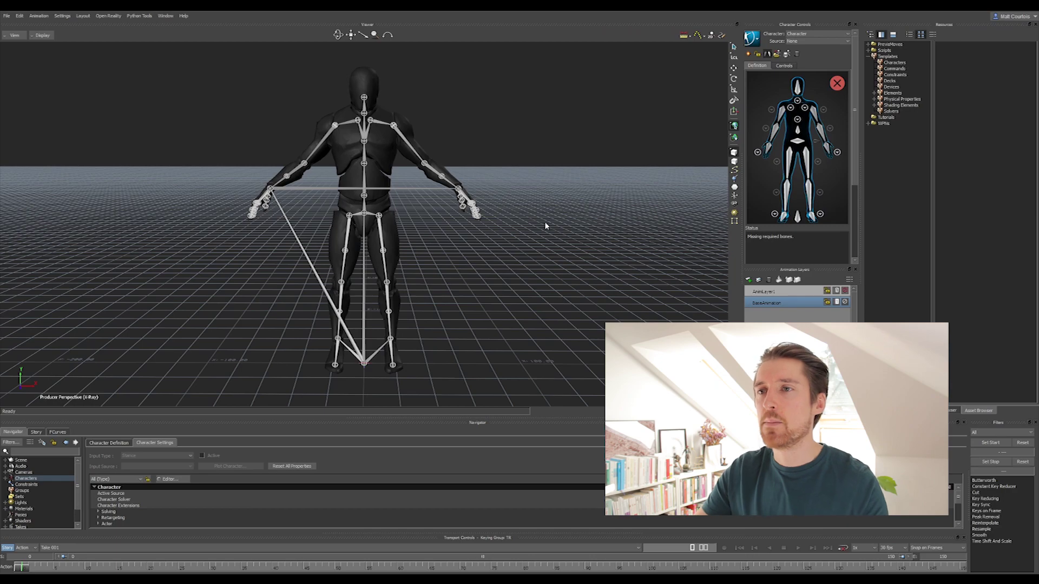
- Examine the mannequin's skeleton and its arm pose from several angles, including close up
ctrl+shift+drag(545, 226, 546, 235)
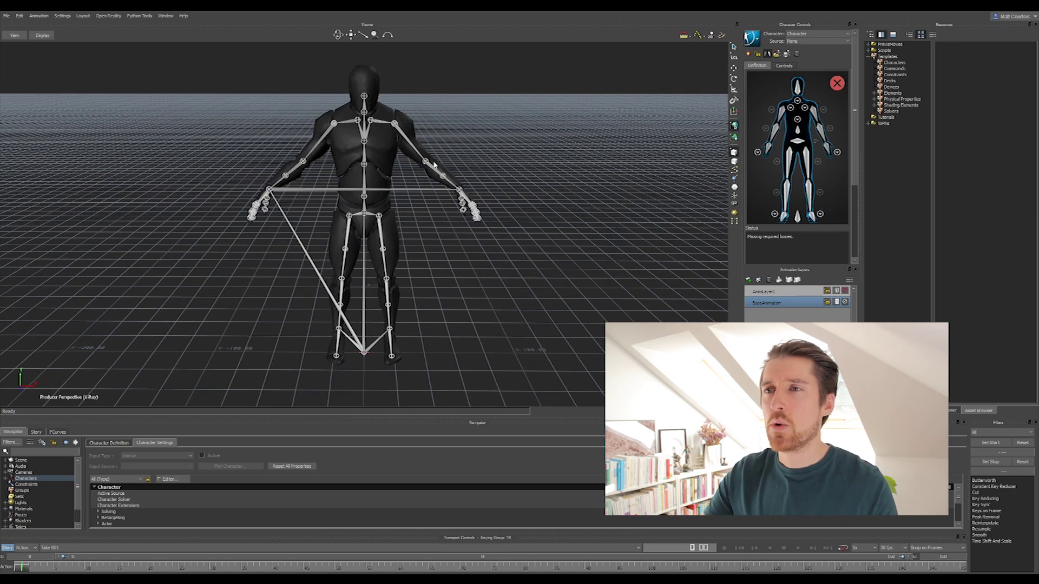
ctrl+shift+drag(410, 144, 359, 347)
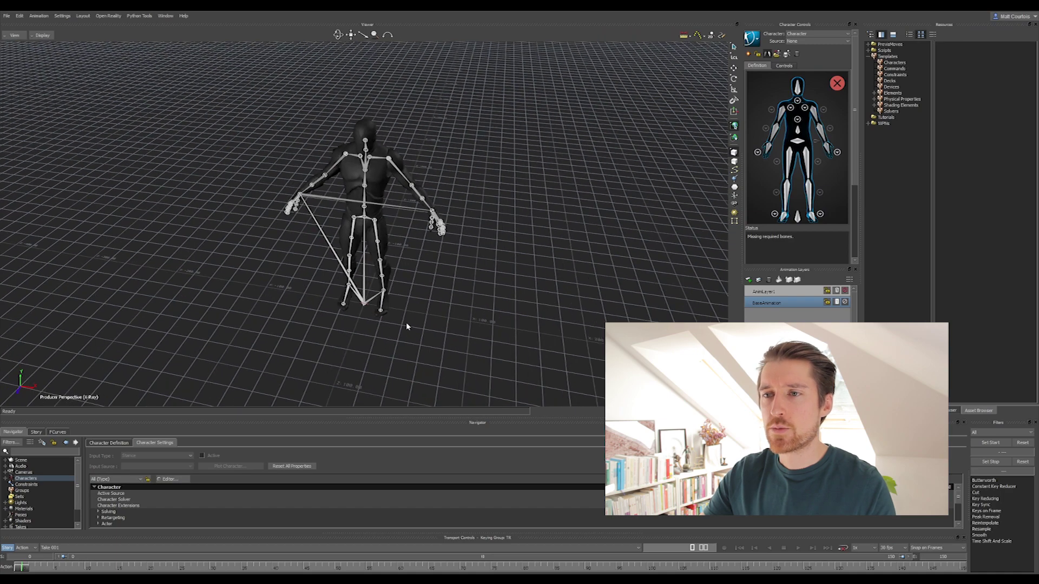
ctrl+shift+drag(406, 322, 404, 188)
ctrl+shift+drag(515, 177, 510, 175)
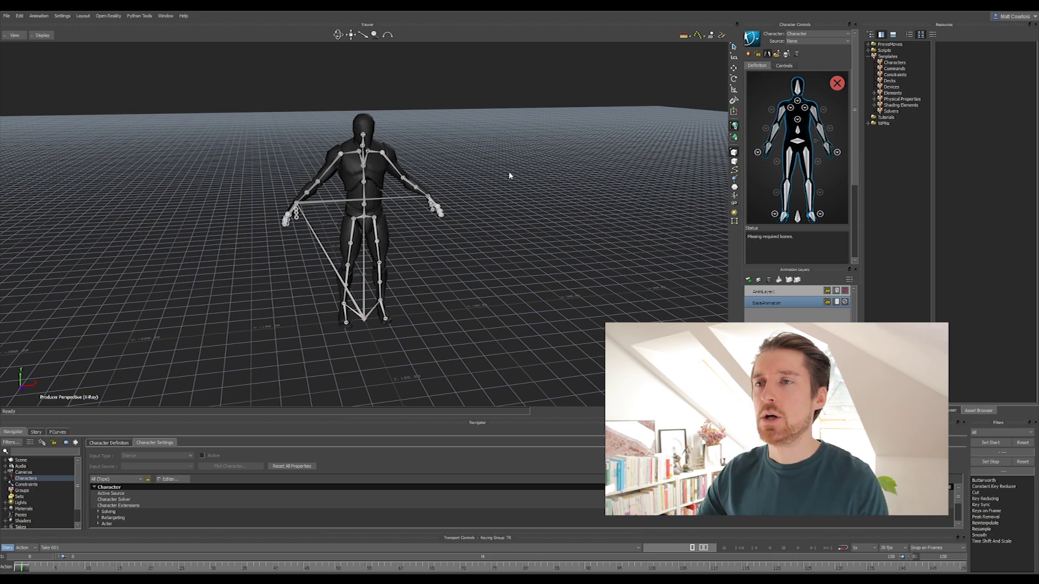
ctrl+shift+drag(510, 175, 476, 160)
scroll(566, 120, up, 3)
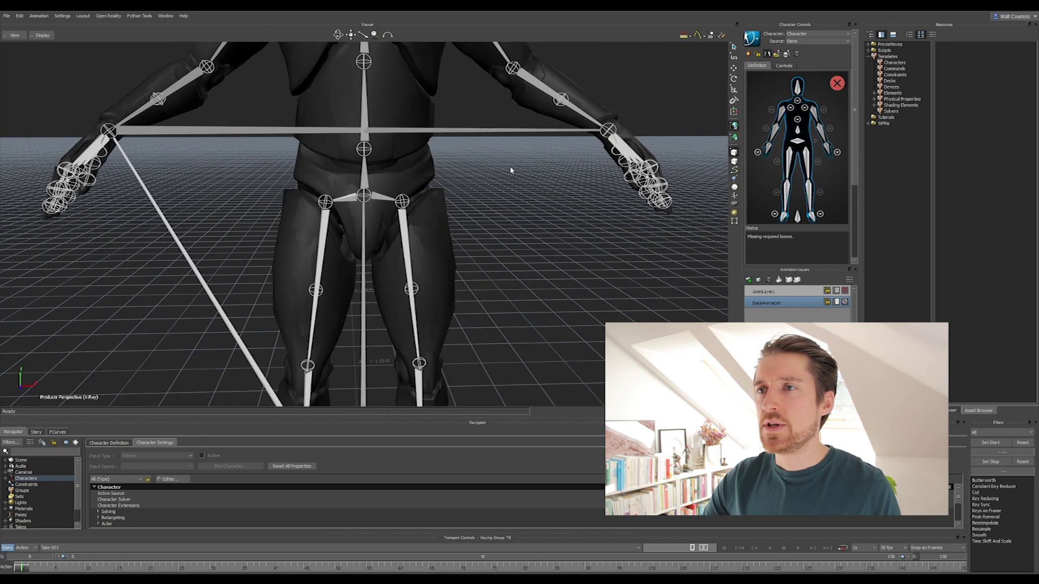
scroll(511, 171, down, 3)
scroll(500, 225, up, 1)
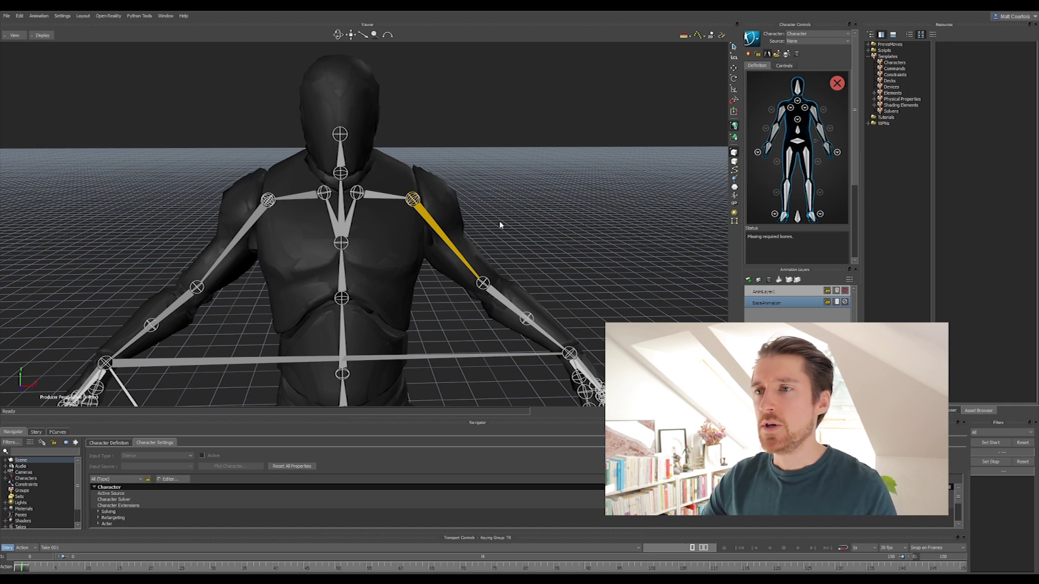
- Activate rotation for the mannequin's left upper arm bone and set the viewer's rotation snap angle to 15
key(r)
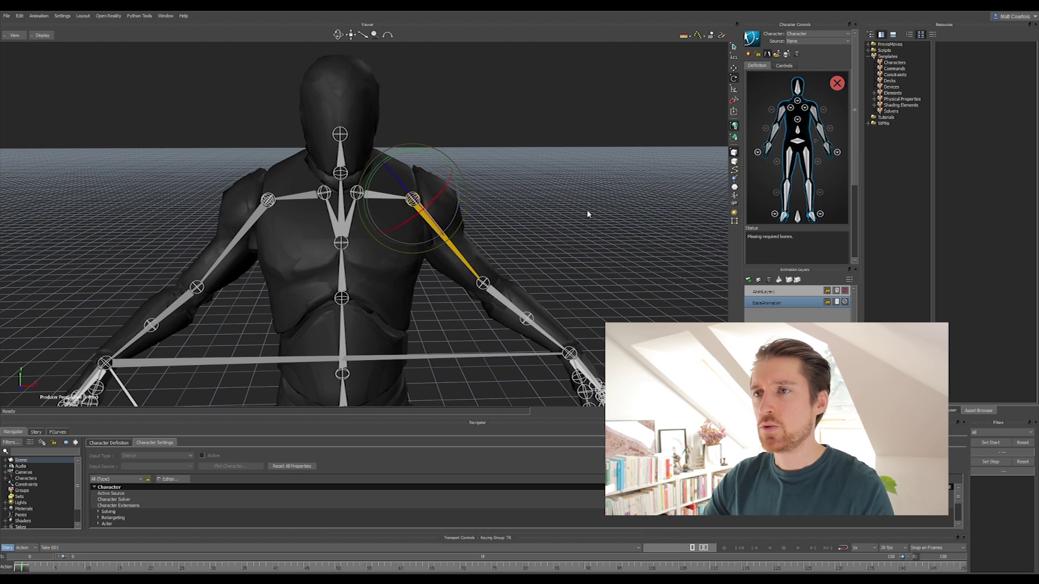
ctrl+shift+drag(589, 210, 468, 170)
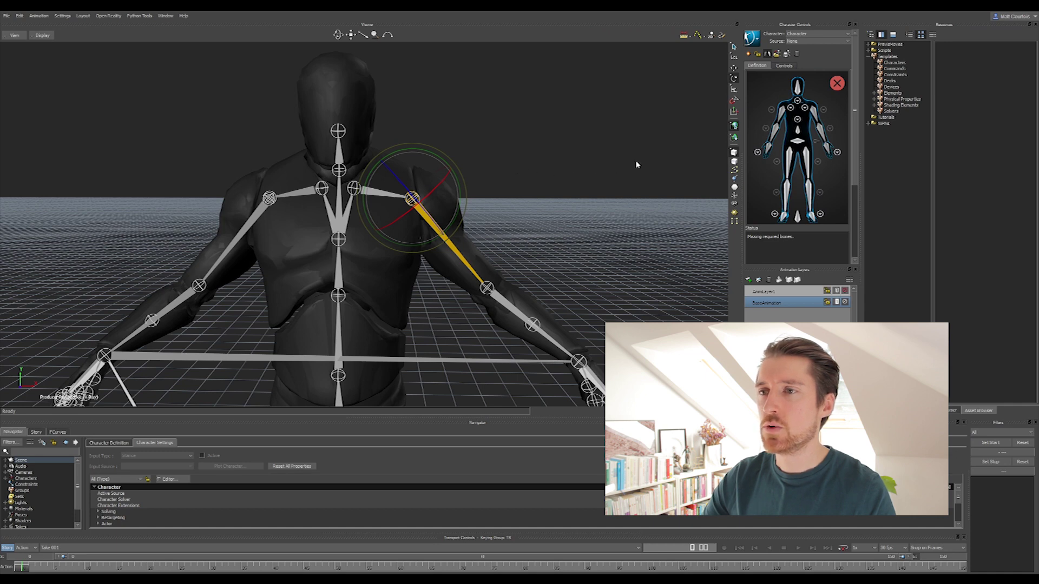
click(734, 101)
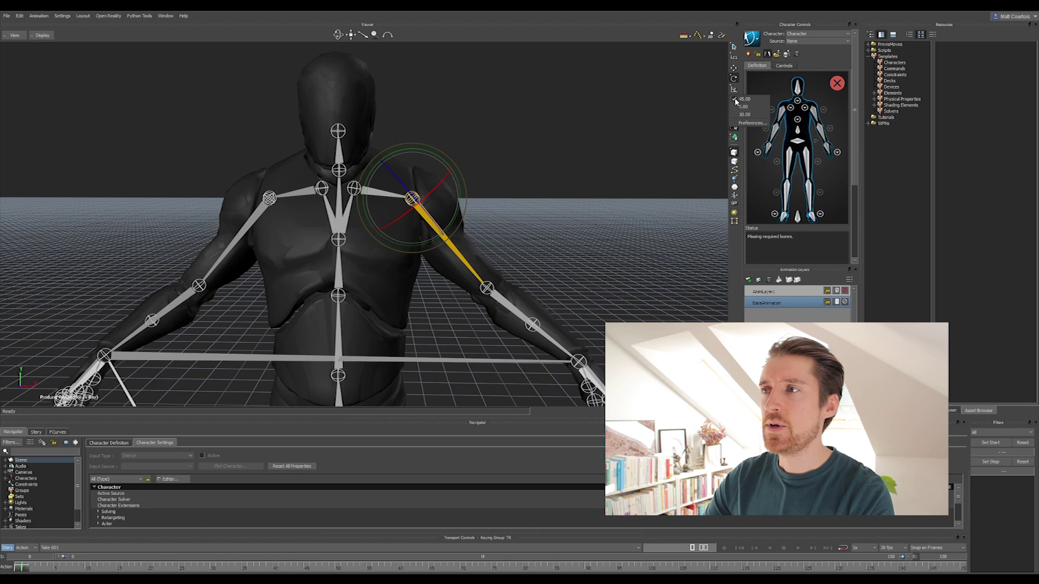
click(751, 123)
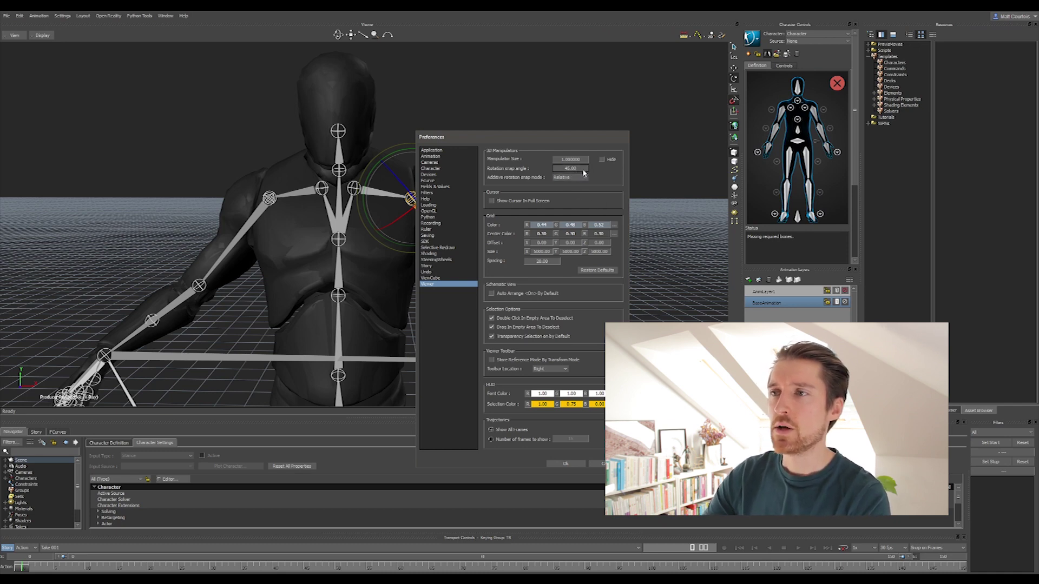
drag(570, 139, 572, 105)
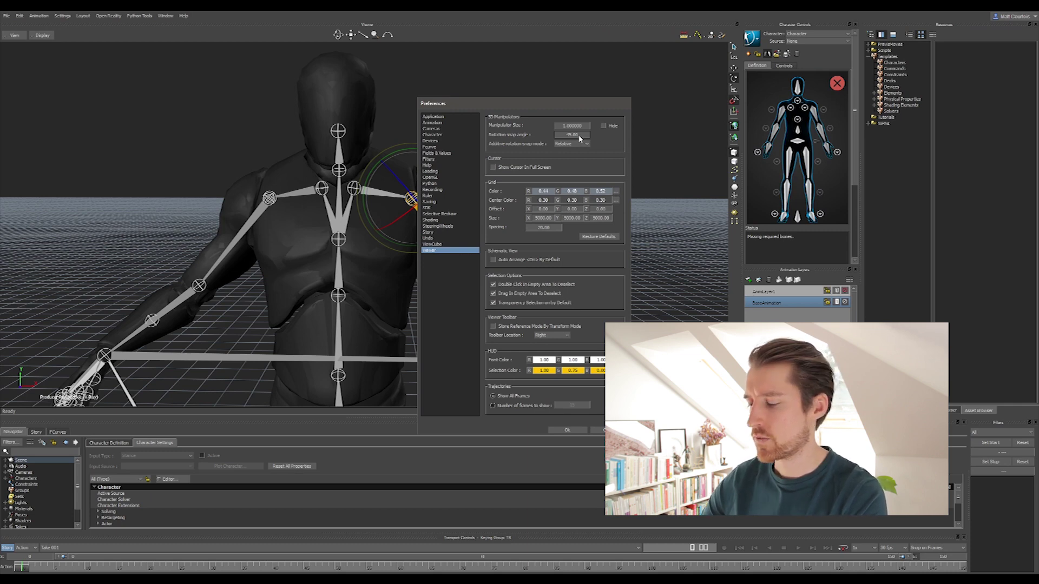
double_click(580, 136)
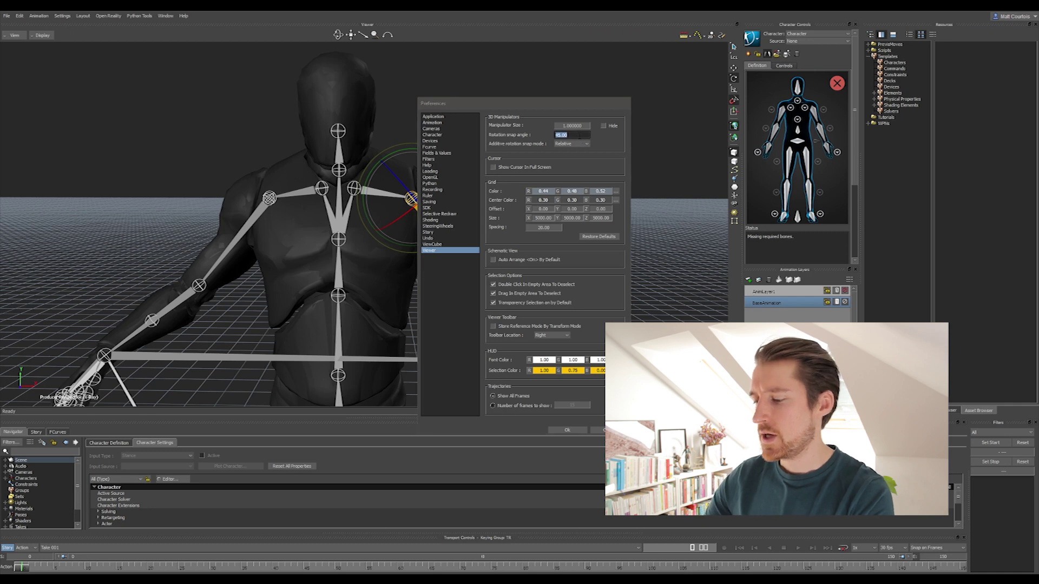
text(15)
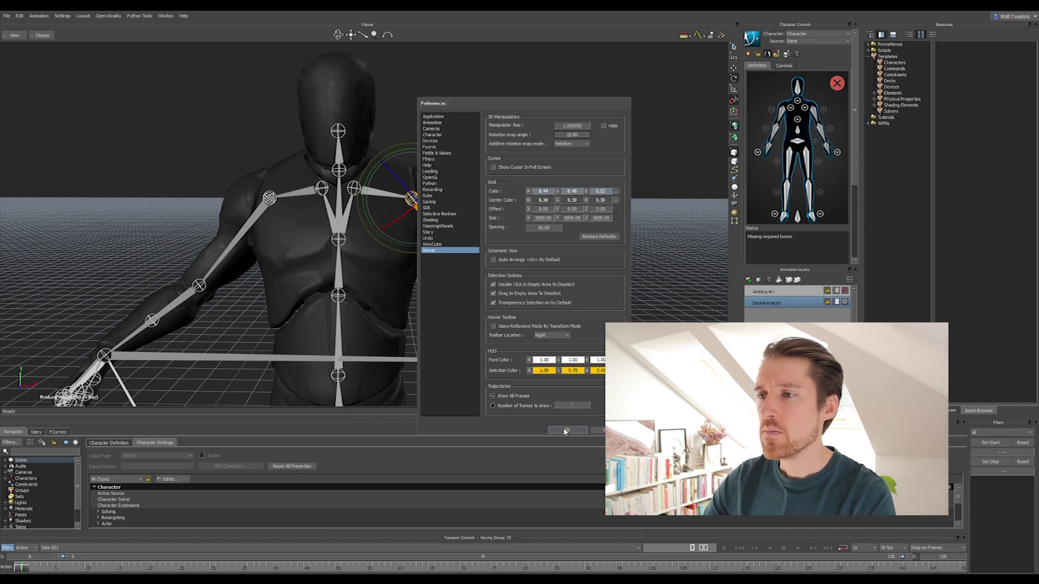
click(567, 430)
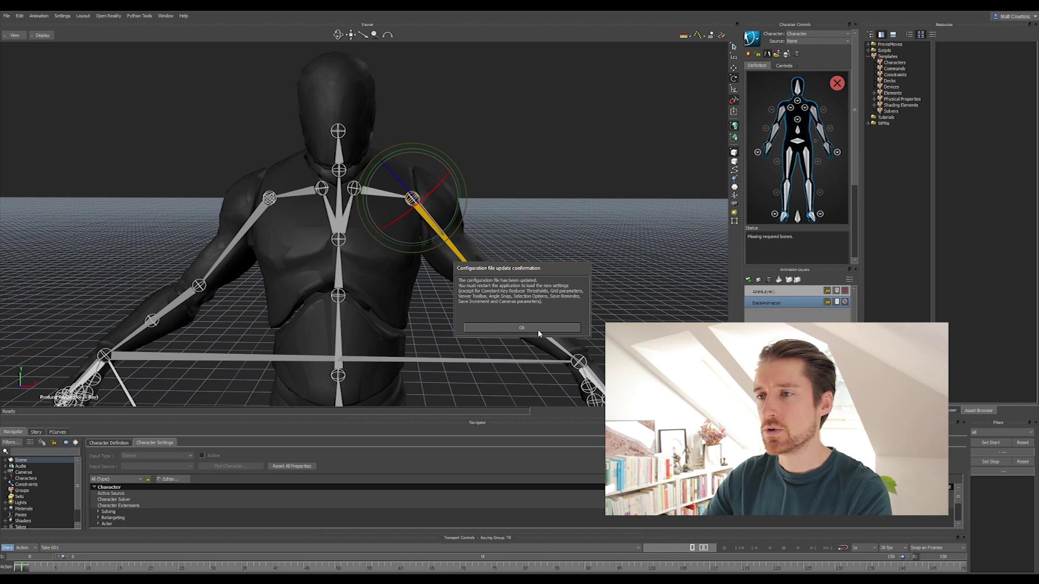
click(538, 328)
click(735, 99)
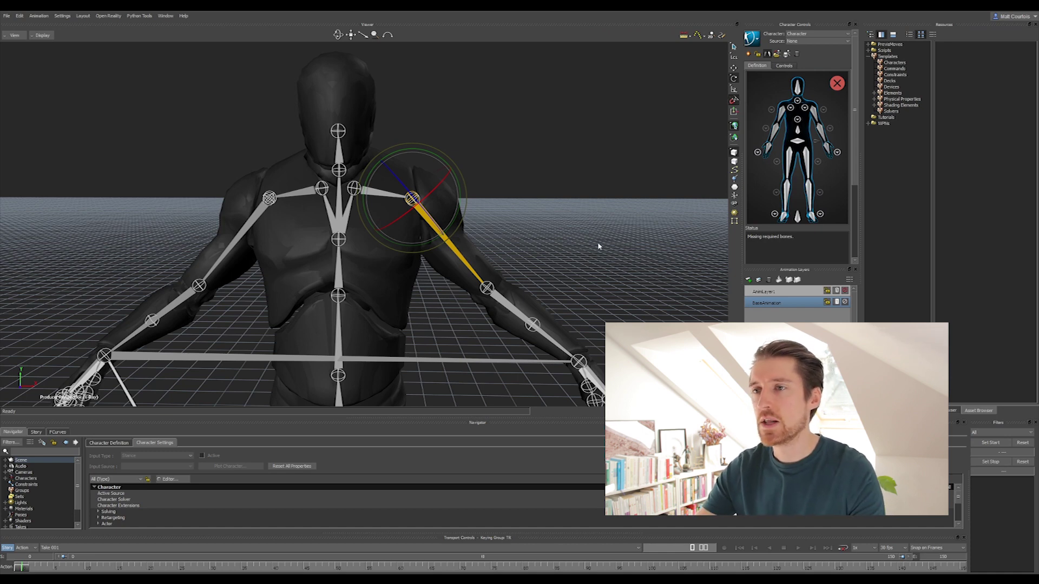
- Rotate both upper arm bones upward together until they are horizontal in the front view
shift+click(268, 199)
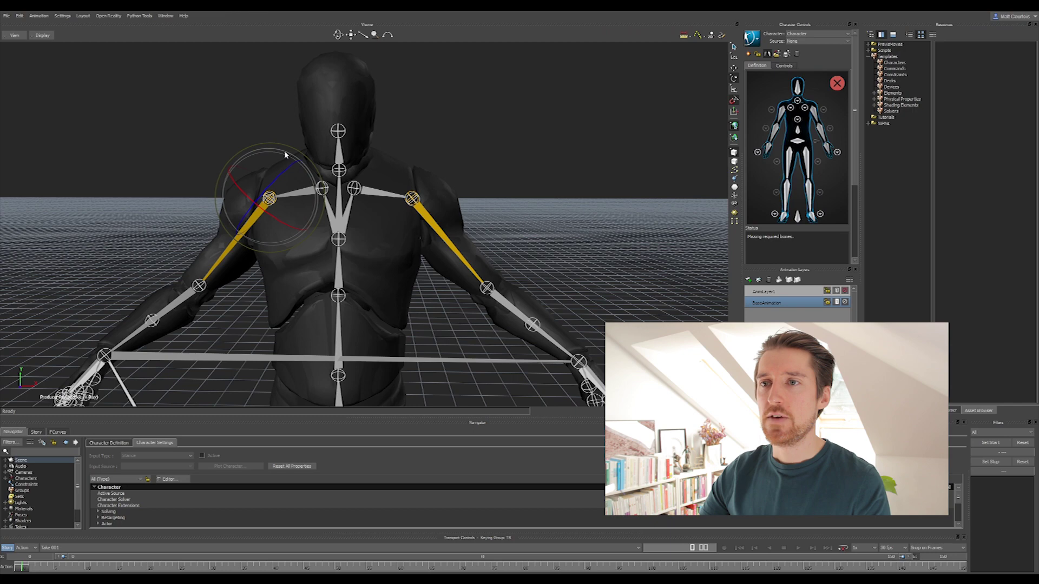
drag(284, 151, 295, 171)
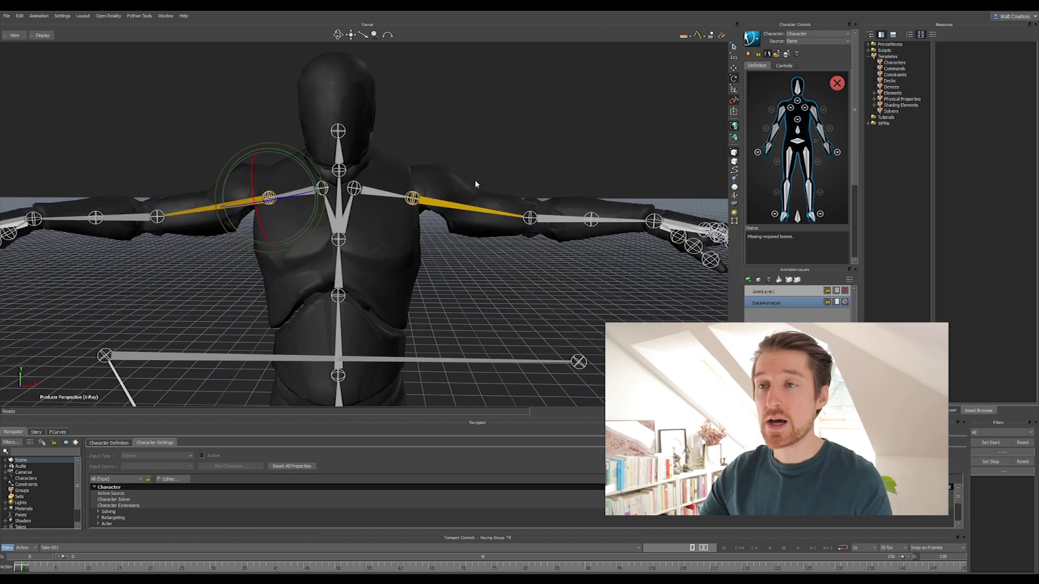
key(ctrl+f)
scroll(527, 170, up, 5)
shift+drag(493, 142, 501, 364)
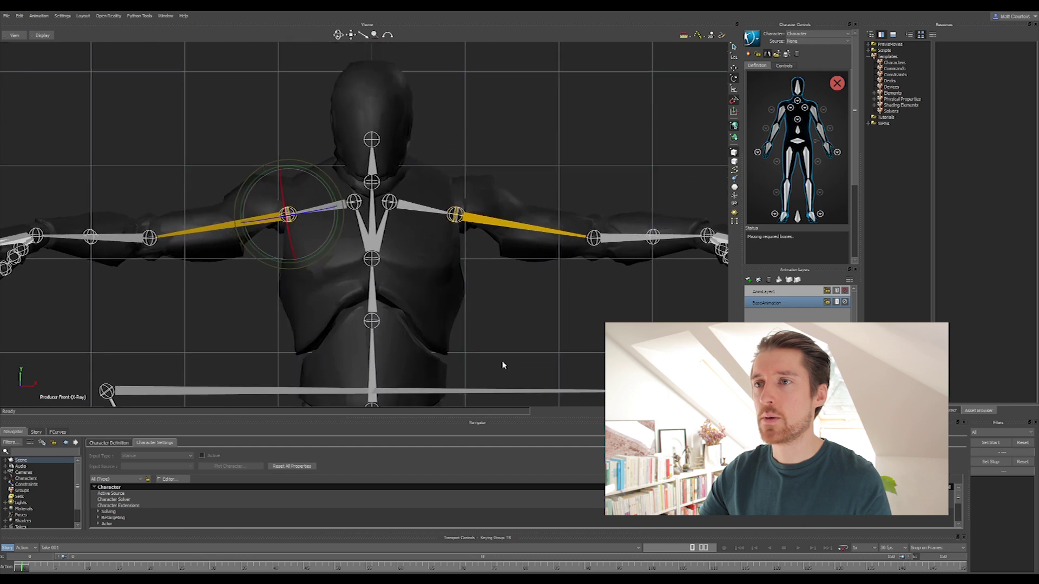
drag(316, 177, 319, 176)
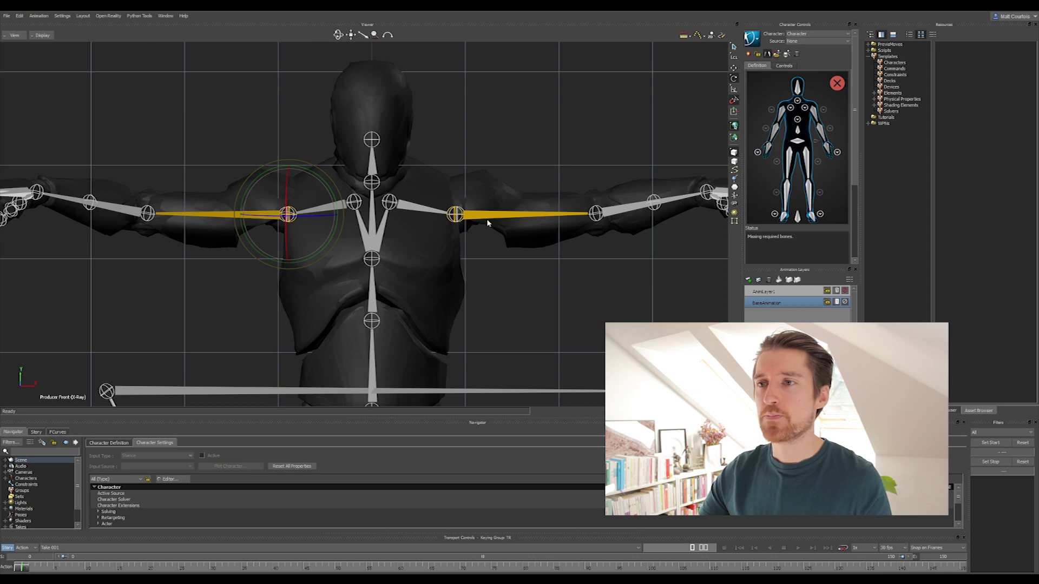
- Select both forearm bones and rotate them until they are horizontal in the front view
click(620, 214)
shift+click(122, 211)
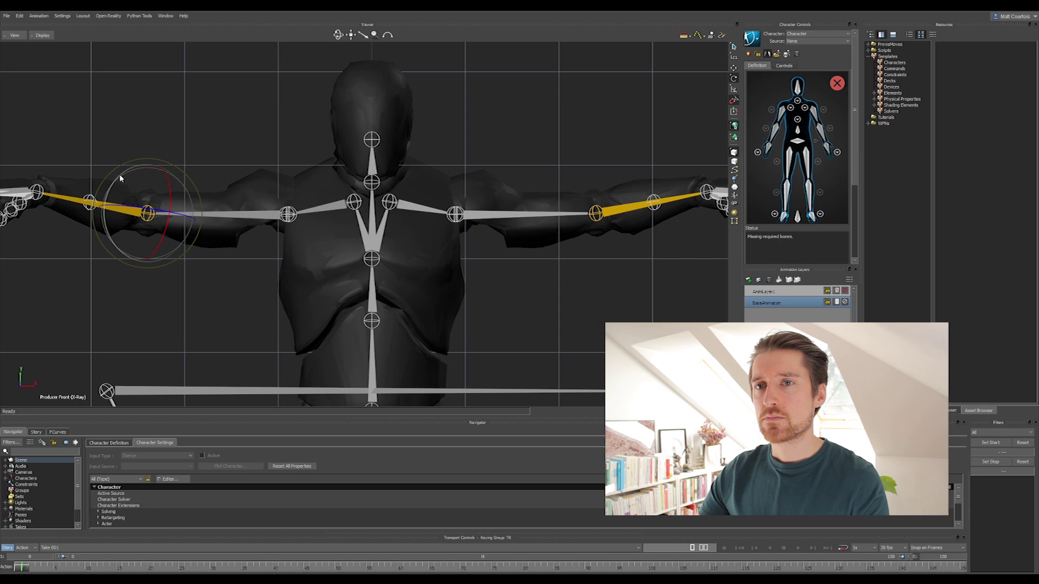
drag(119, 179, 116, 189)
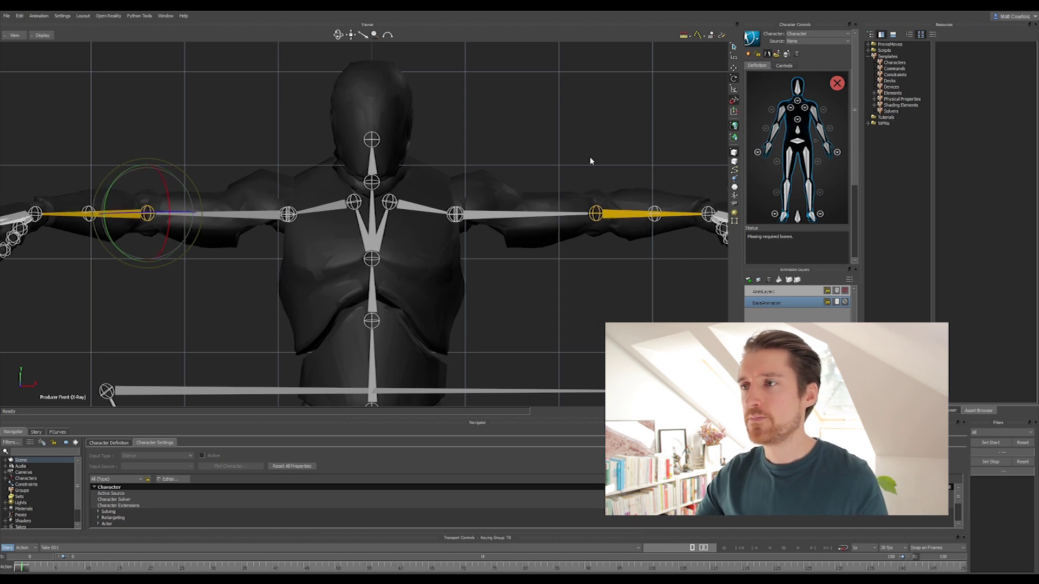
- In the top view, rotate both upper arm bones together until they point straight out sideways from the shoulders
key(ctrl+t)
scroll(586, 167, up, 5)
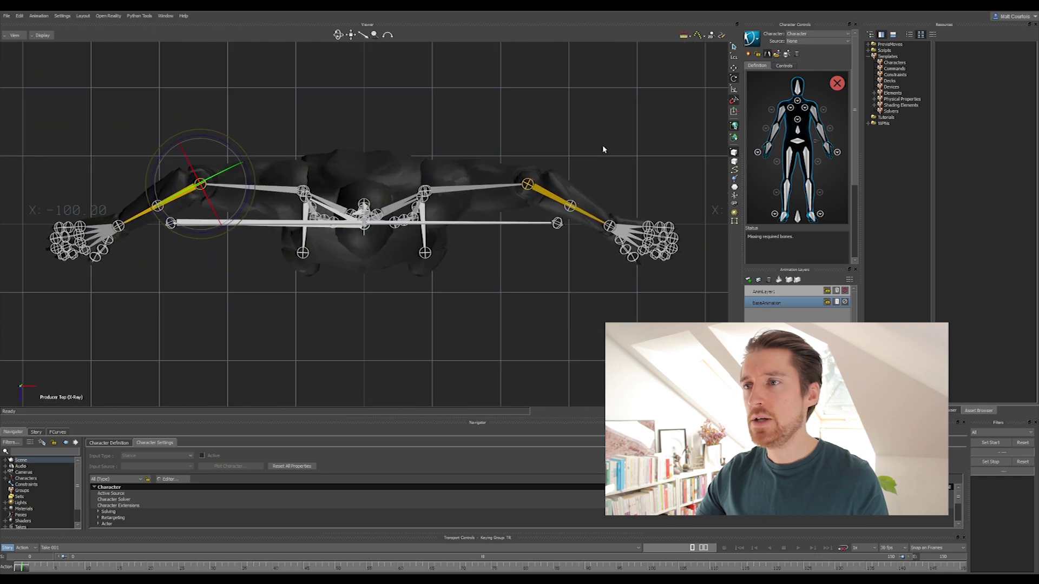
click(459, 191)
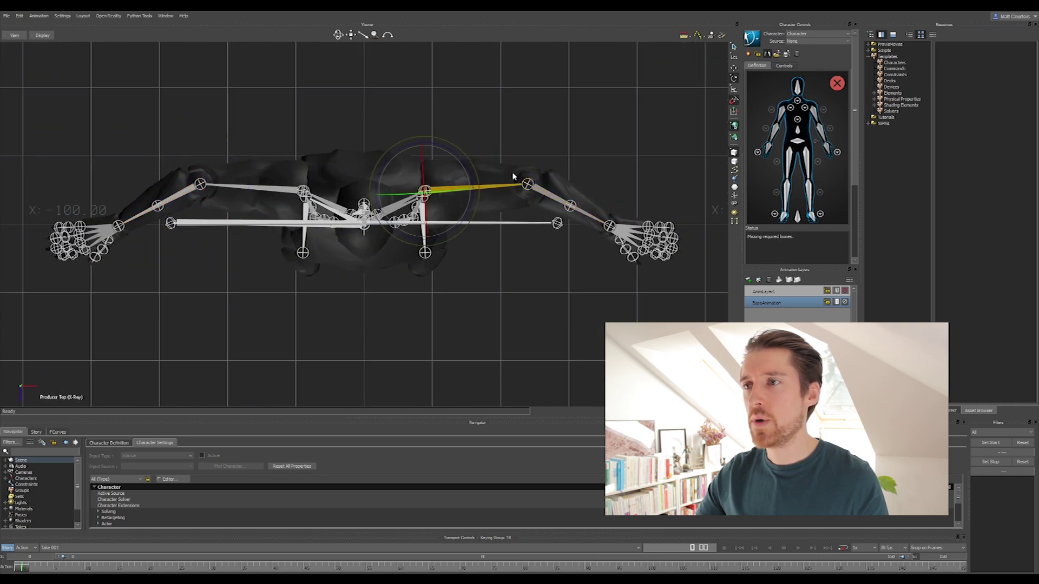
shift+click(243, 189)
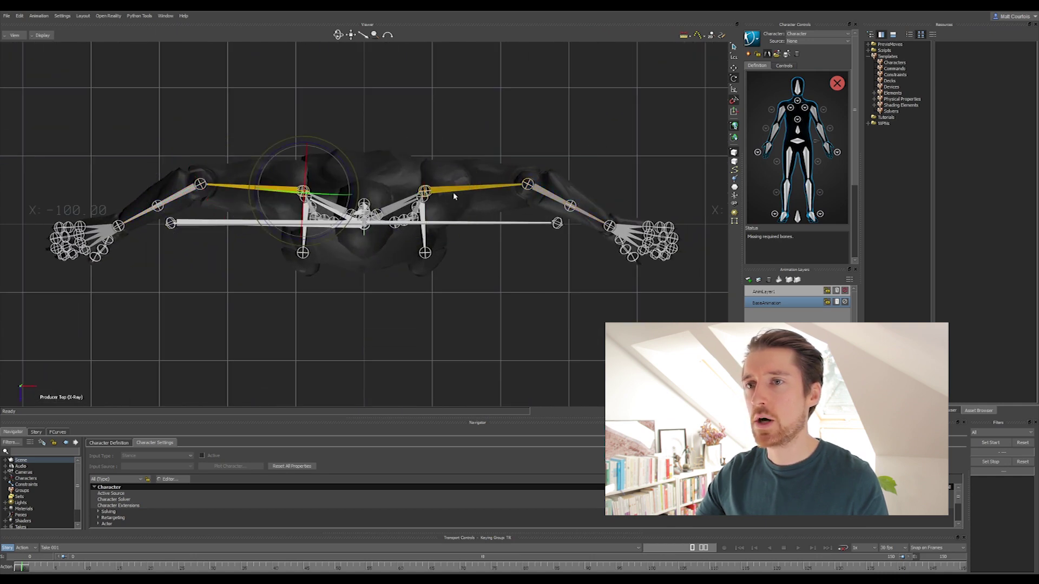
drag(338, 160, 335, 160)
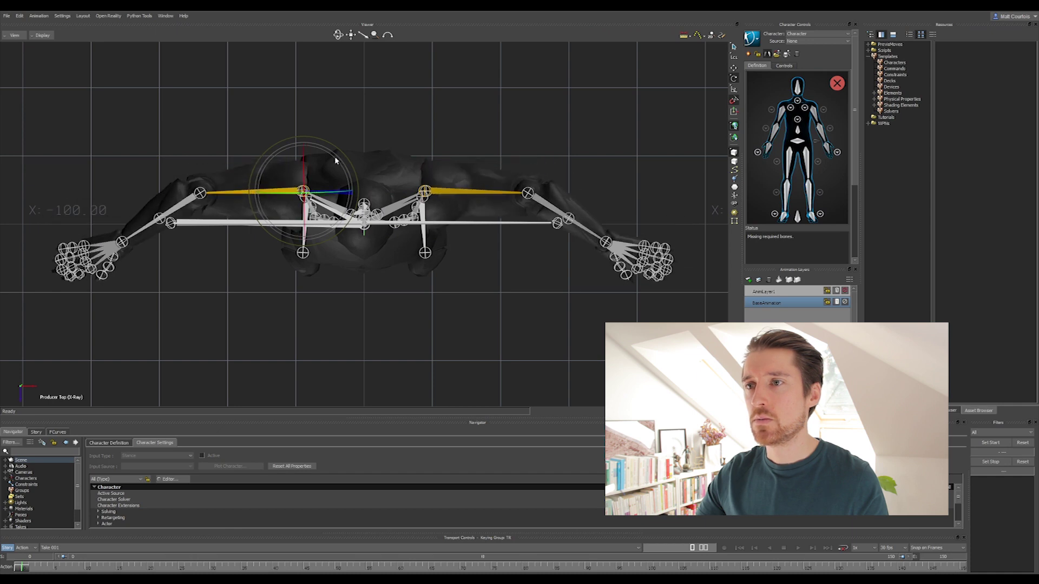
- Rotate both forearm bones together in the top view to line them up with the upper arms, and clear the selection
click(585, 228)
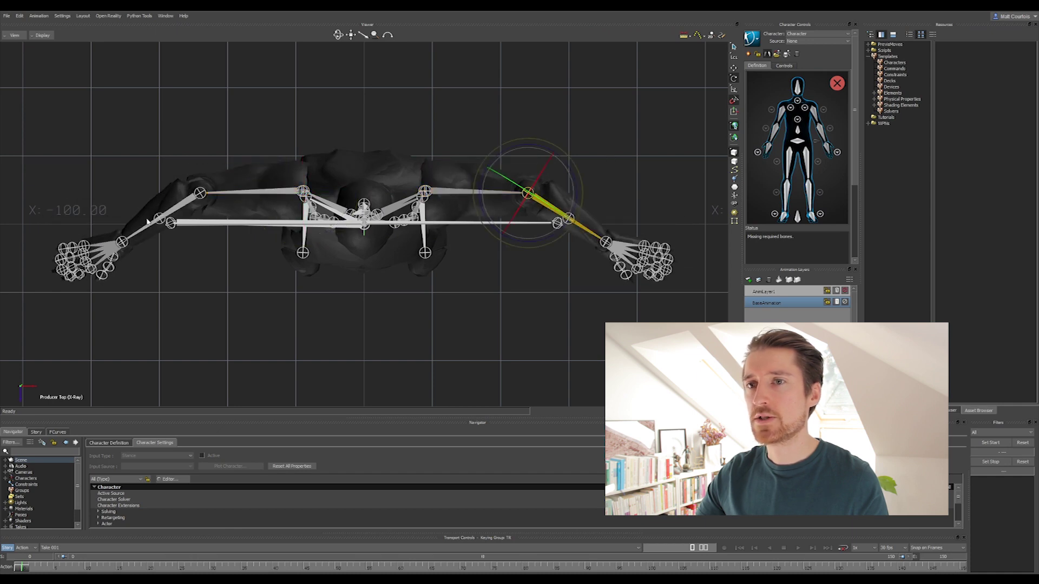
shift+click(183, 209)
drag(234, 155, 238, 178)
click(596, 294)
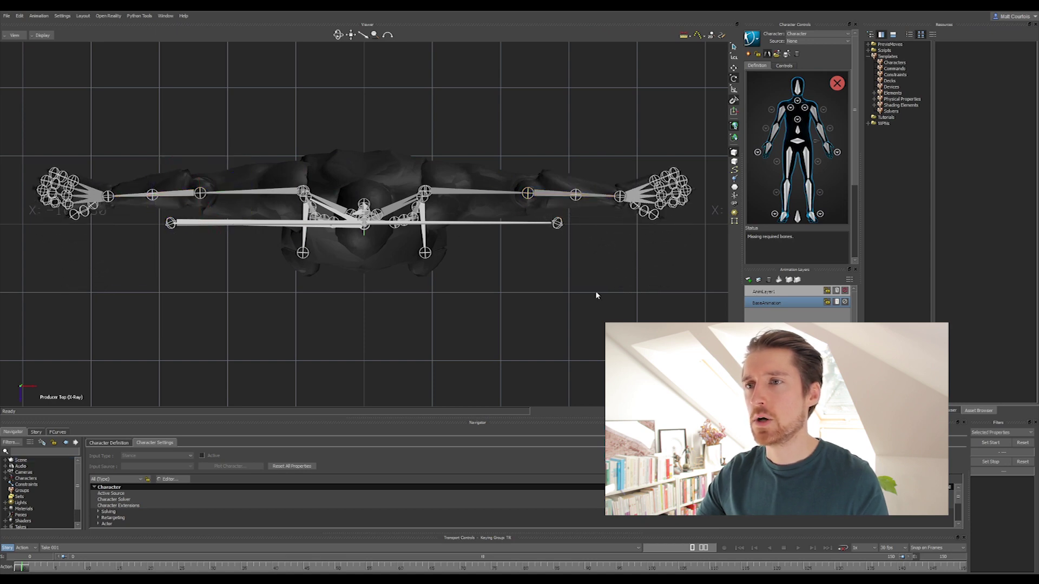
- Check the mannequin's T-pose in the perspective view and frame the whole character in the front view
key(ctrl+e)
ctrl+shift+drag(596, 295, 545, 236)
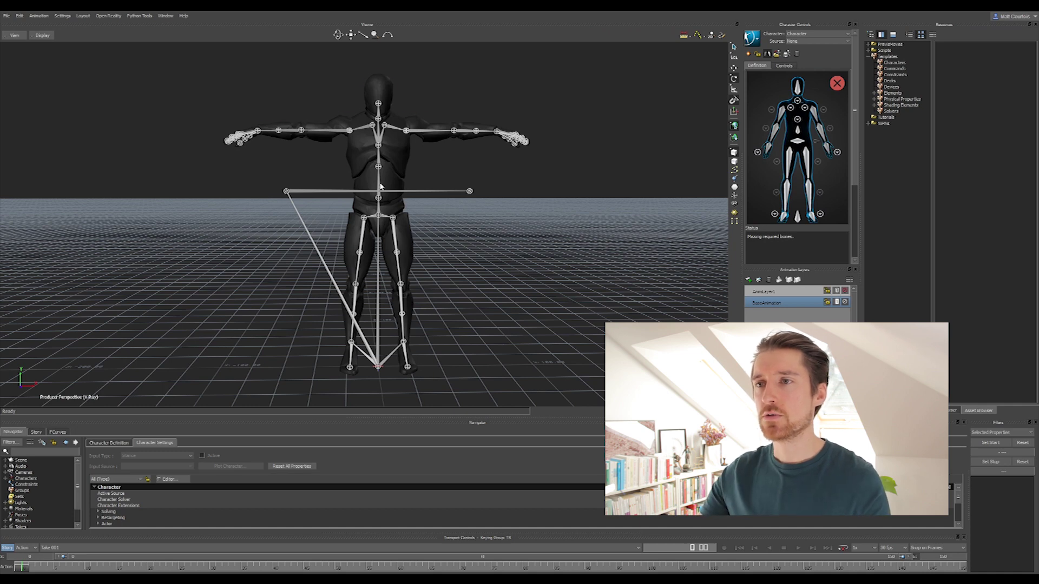
key(ctrl+w)
key(a)
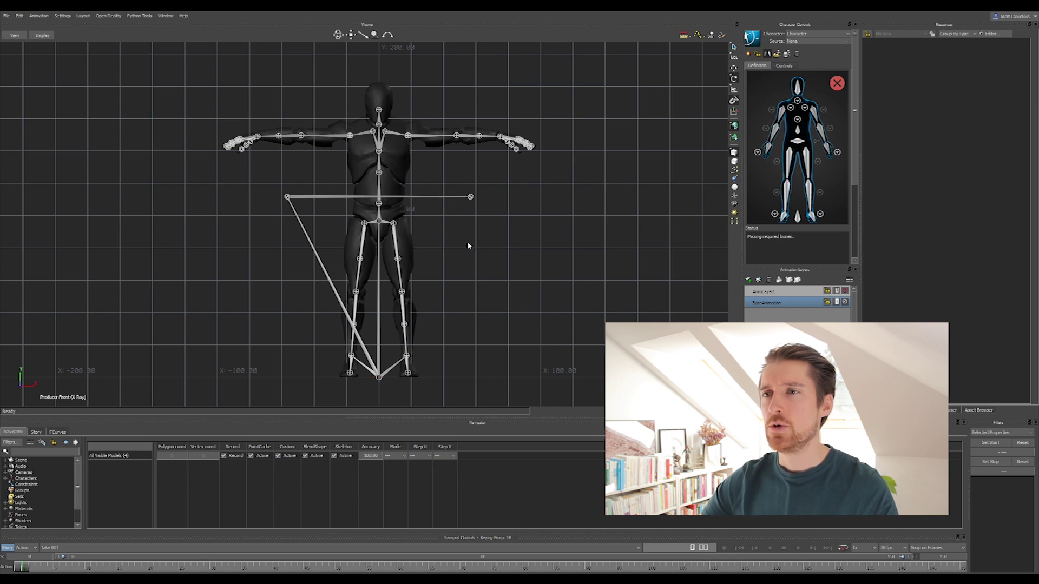
- Look over the bone hierarchy in the schematic view and check whether the mannequin mesh is selectable in the front view
scroll(503, 249, up, 5)
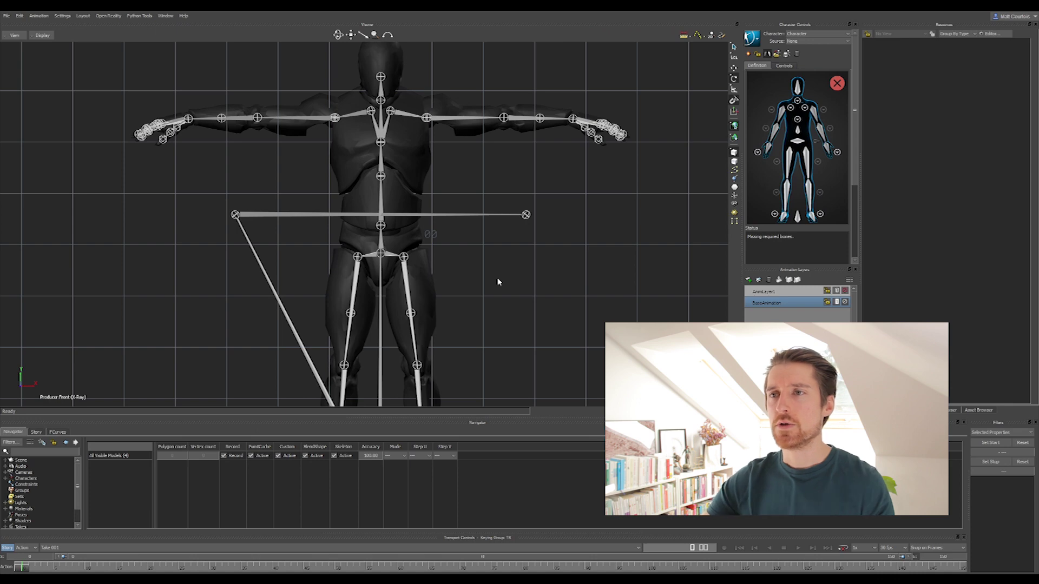
key(ctrl+w)
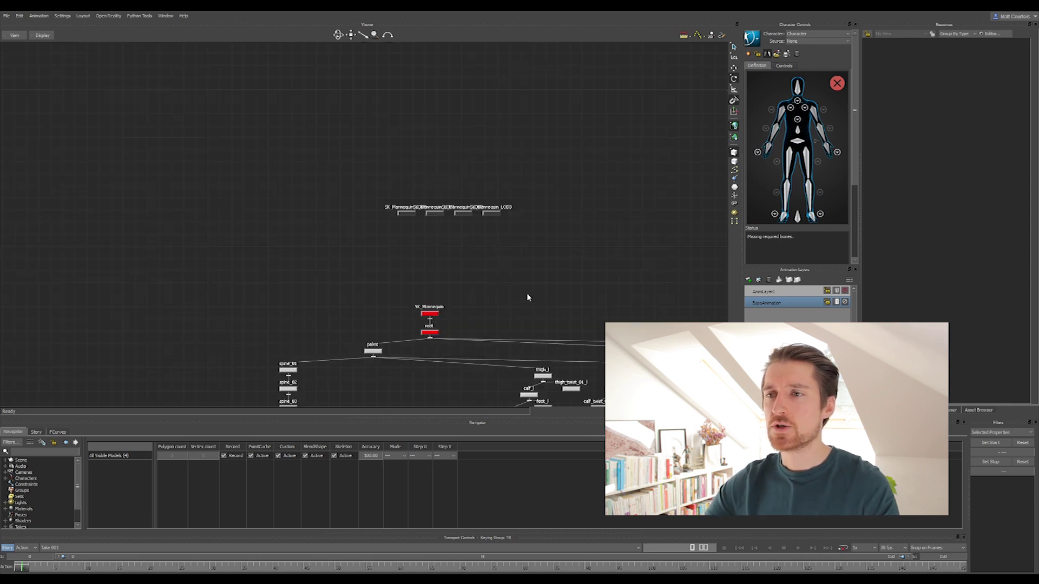
scroll(529, 297, up, 5)
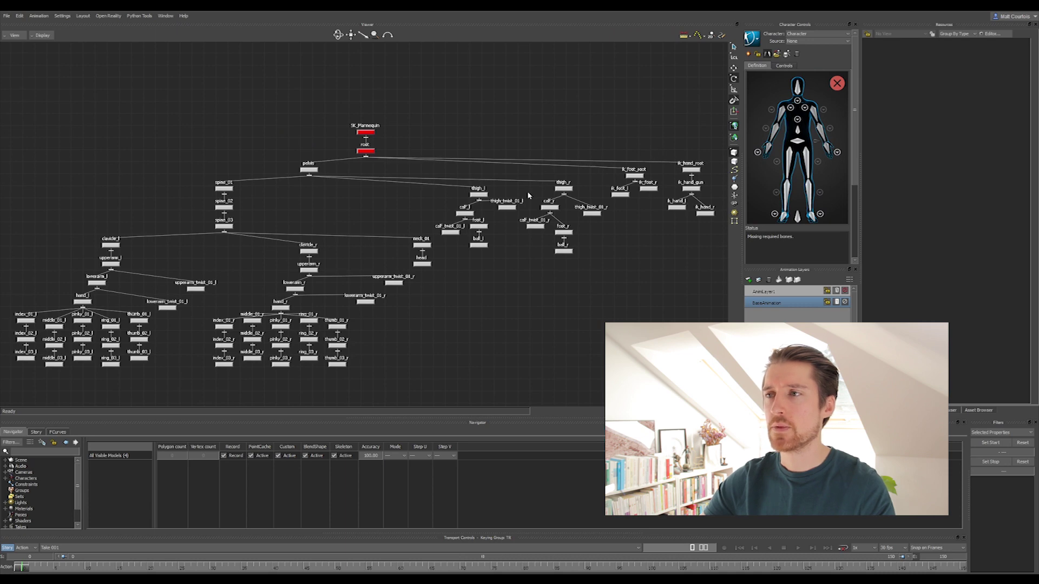
key(ctrl+w)
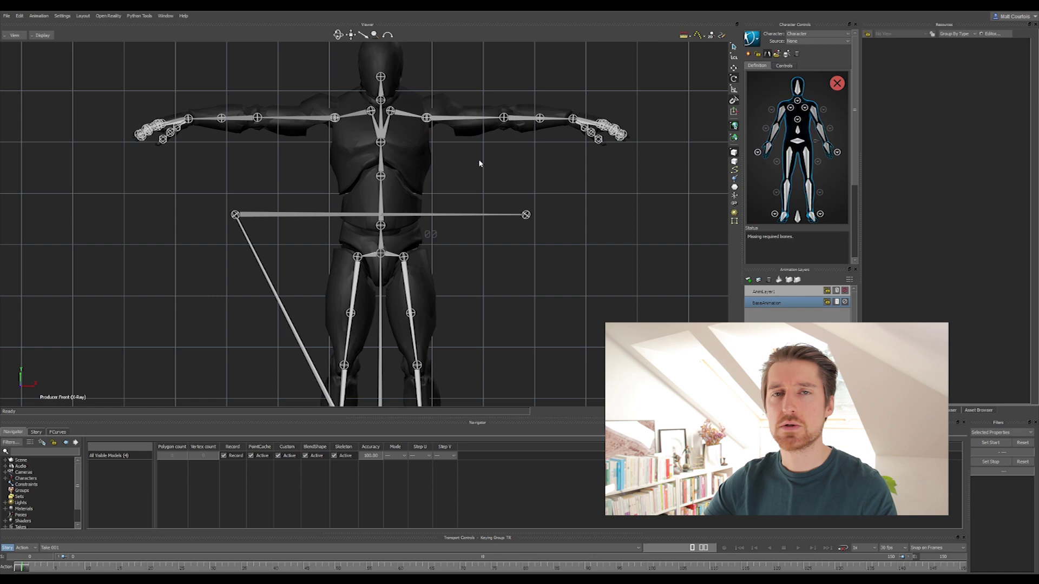
middle_drag(480, 163, 496, 188)
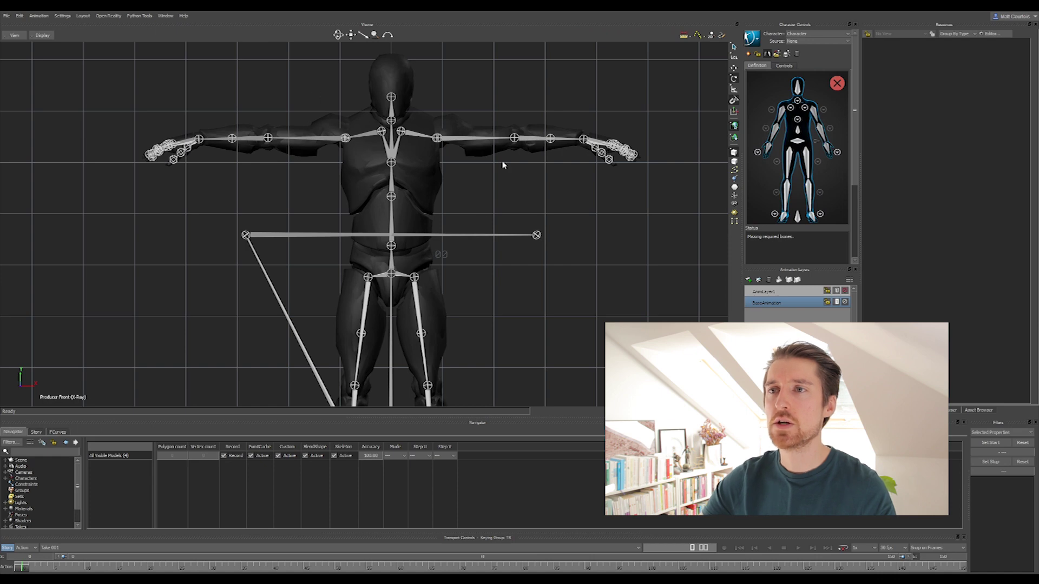
click(424, 174)
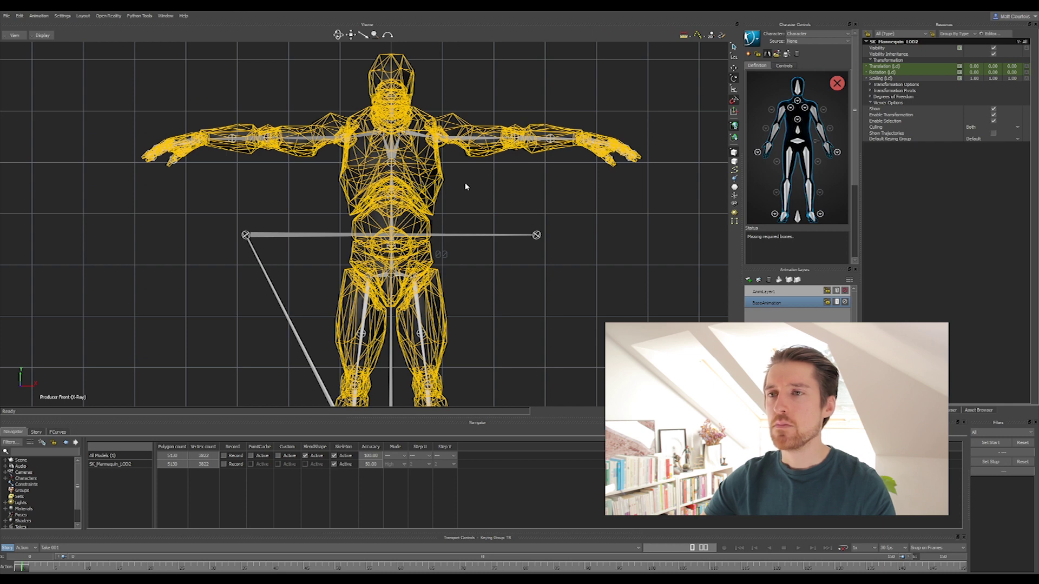
click(488, 178)
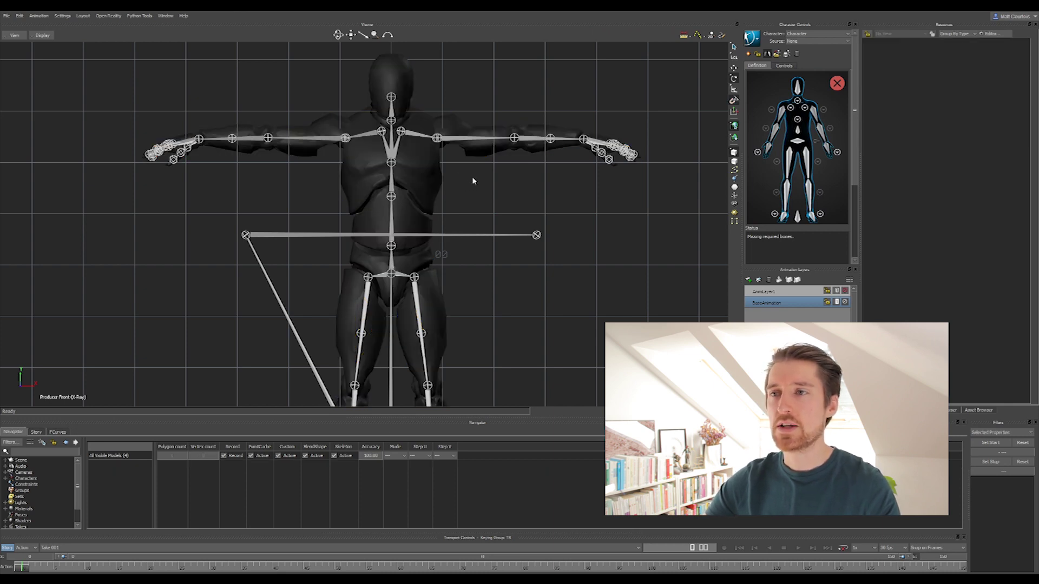
- Select the four SK_Mannequin LOD meshes in the schematic view, disable Enable Selection for them, and return to the front view with nothing selected
key(ctrl+w)
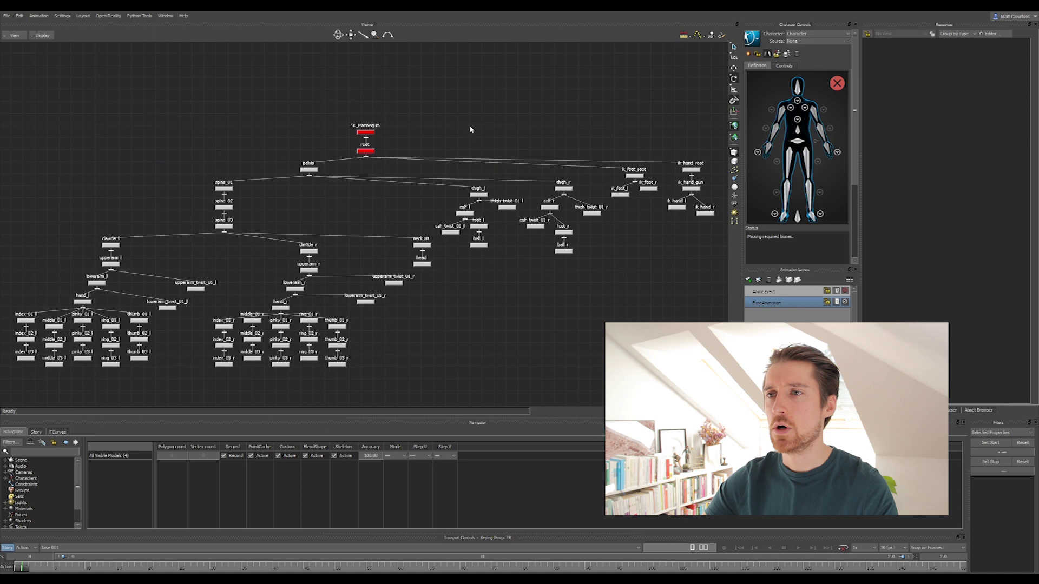
key(a)
drag(231, 140, 436, 224)
key(ctrl+w)
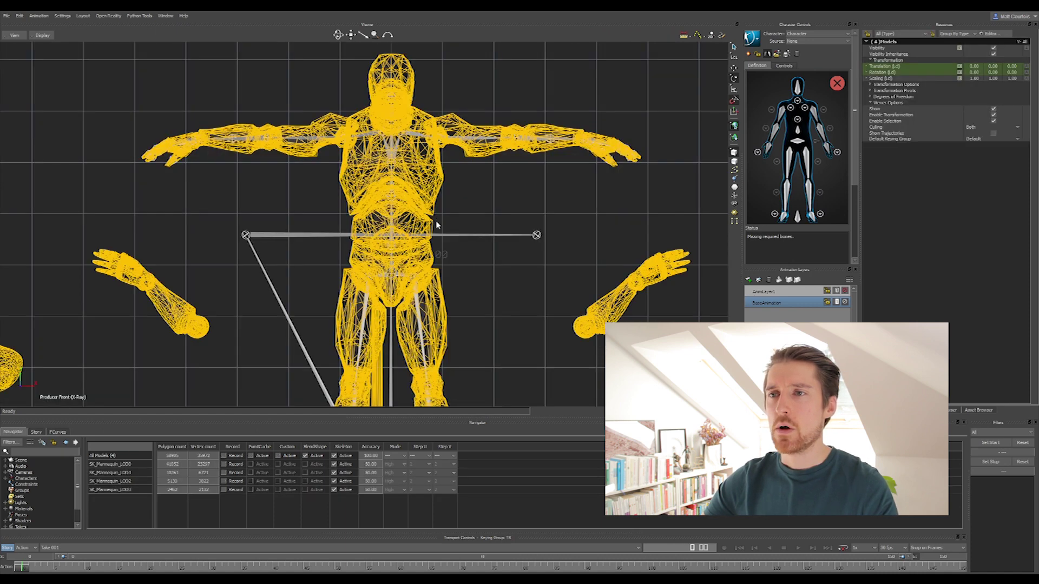
click(496, 192)
click(385, 193)
key(ctrl+w)
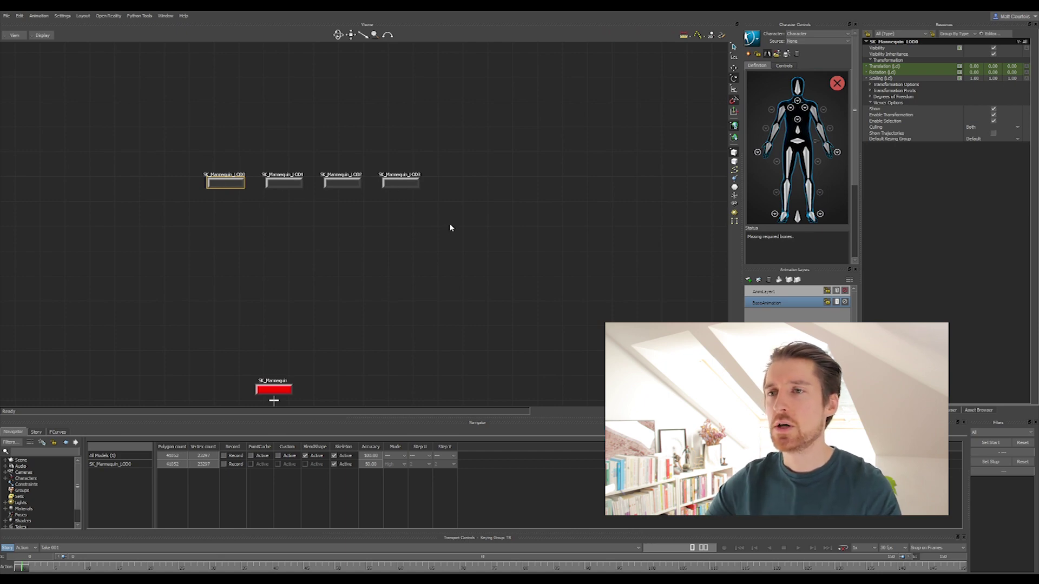
drag(492, 116, 184, 247)
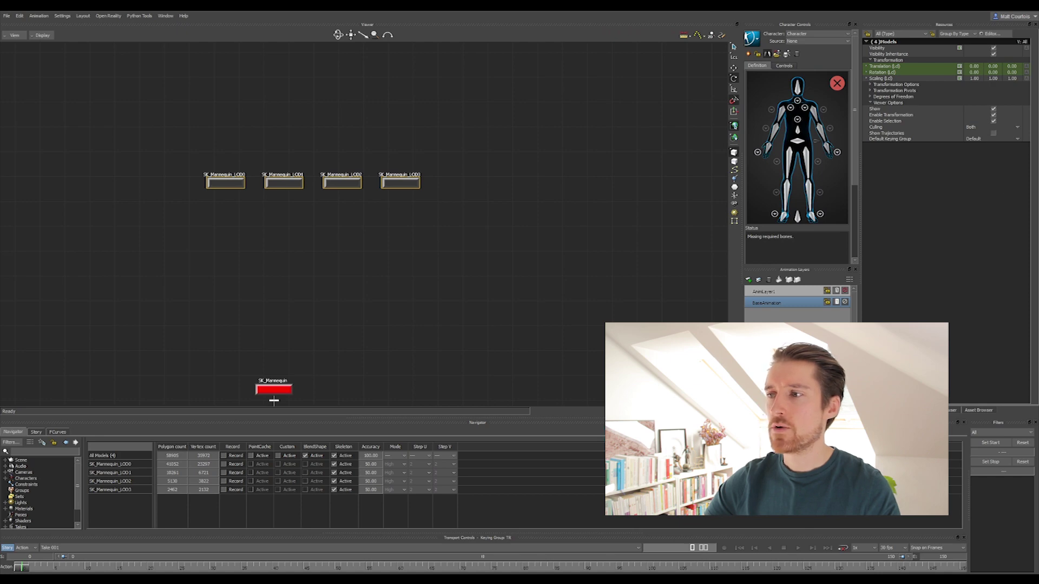
click(992, 121)
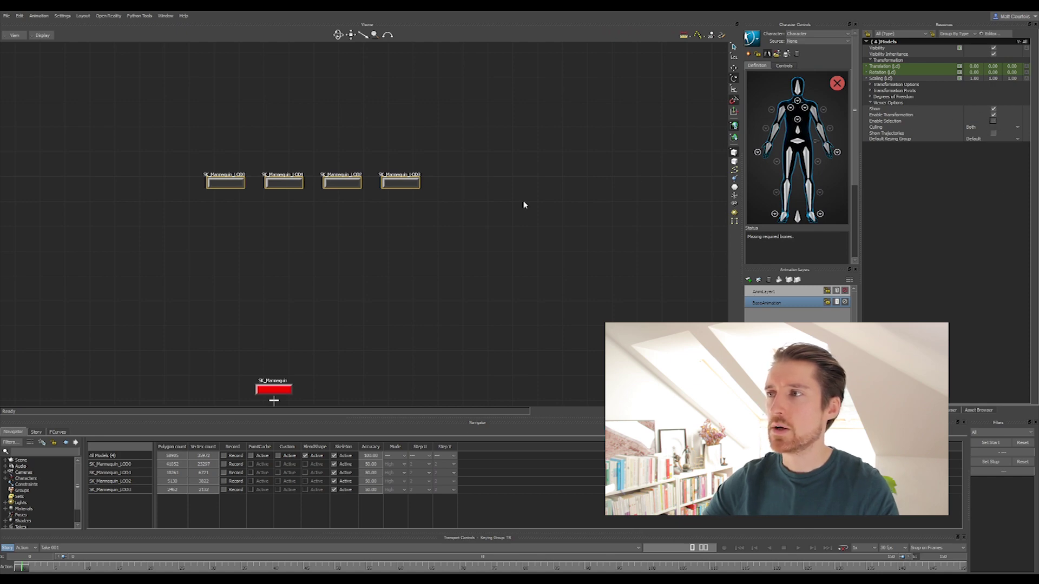
key(ctrl+w)
click(587, 228)
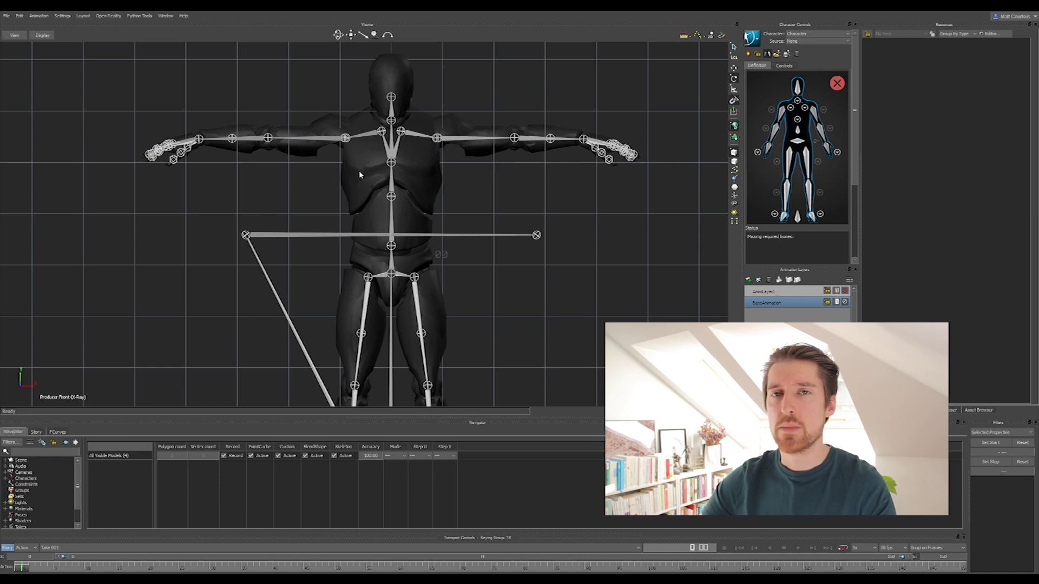
- Test that the arm bones can be selected through the mesh in the front view
click(464, 138)
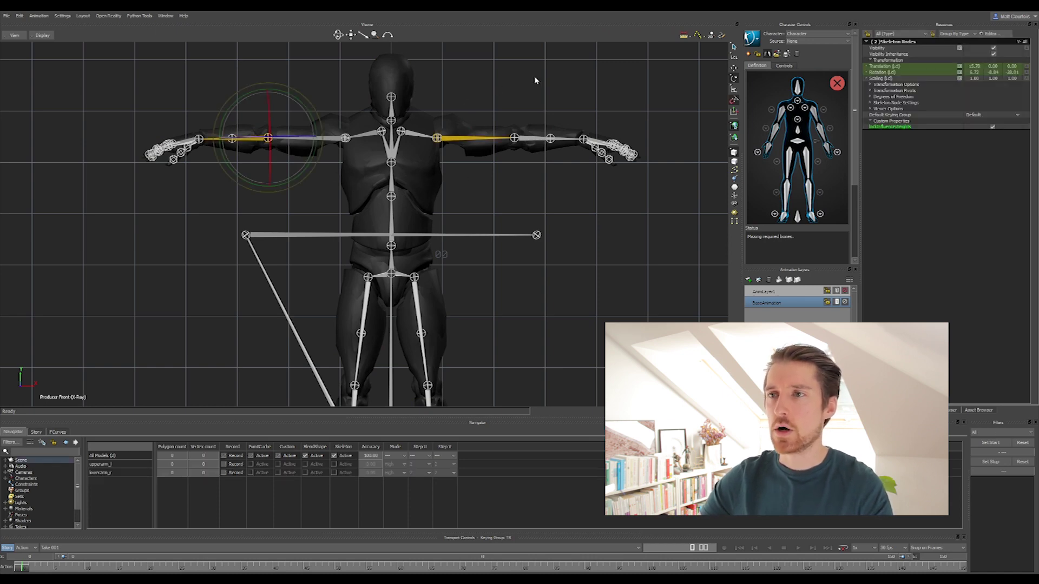
click(499, 95)
key(ctrl+z)
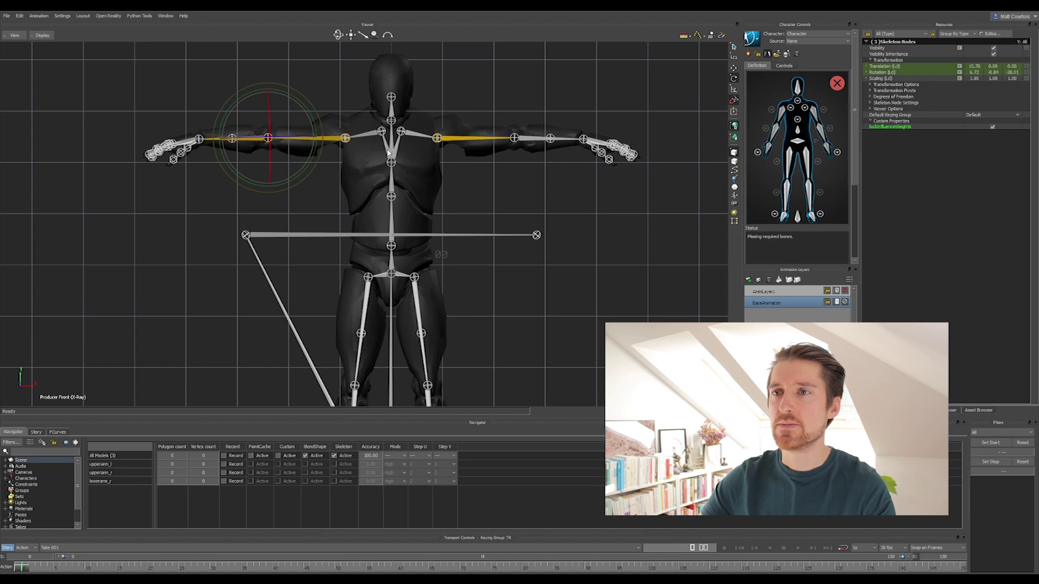
click(439, 139)
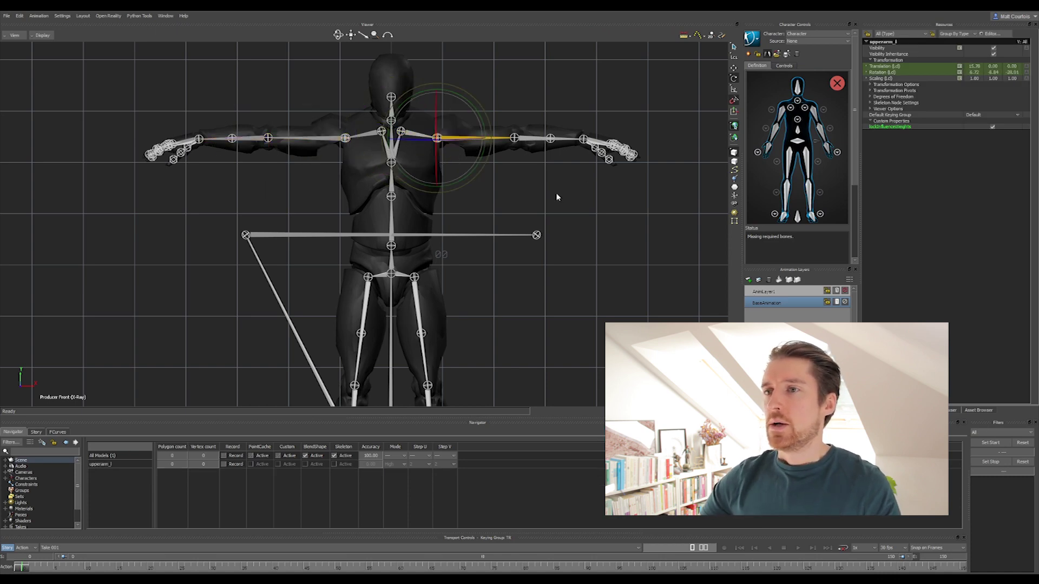
- Assign the pelvis bone to the hips slot of the character definition
middle_drag(556, 192, 583, 238)
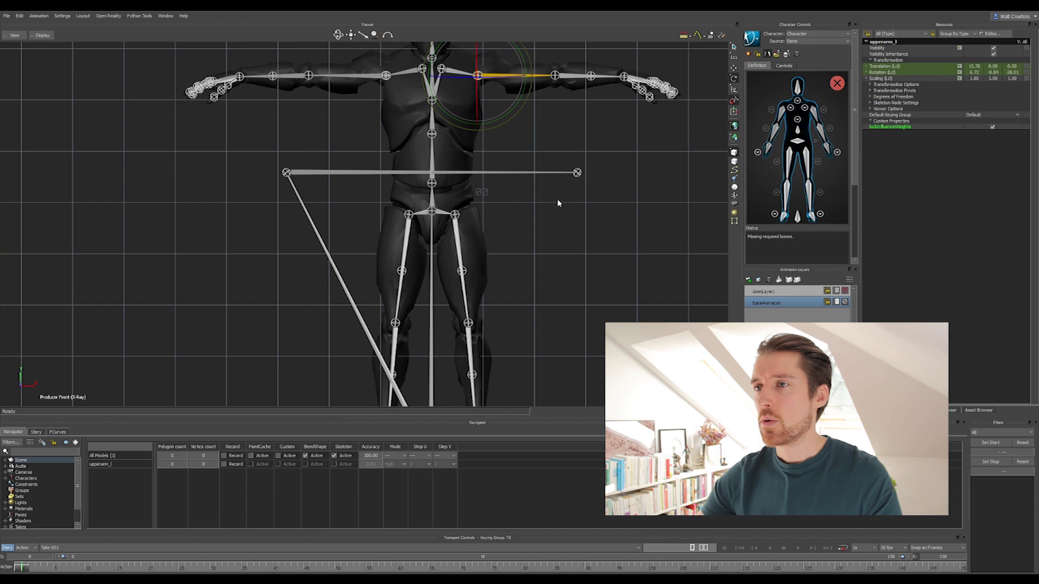
click(440, 214)
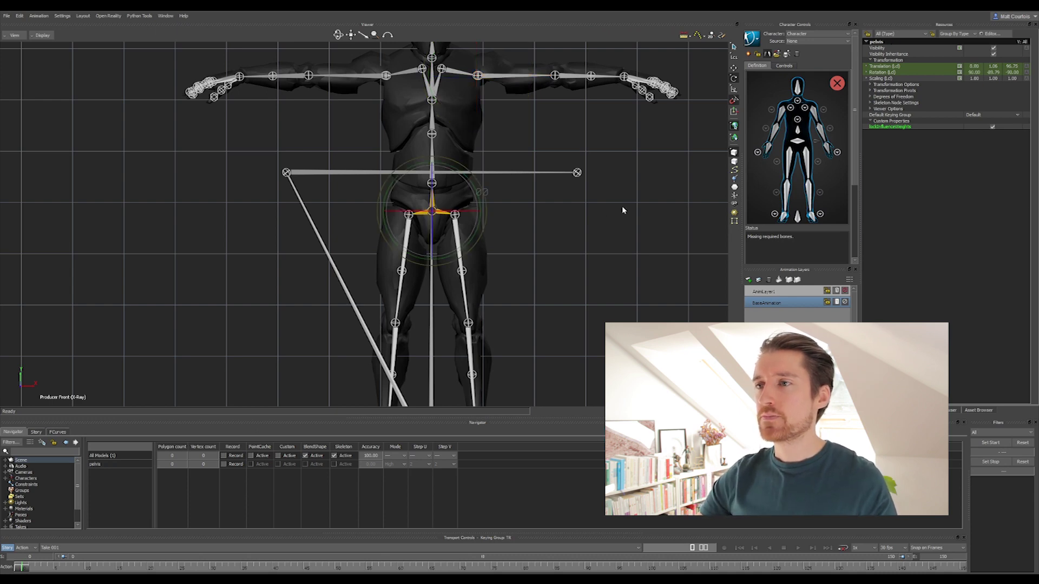
right_click(798, 144)
click(809, 147)
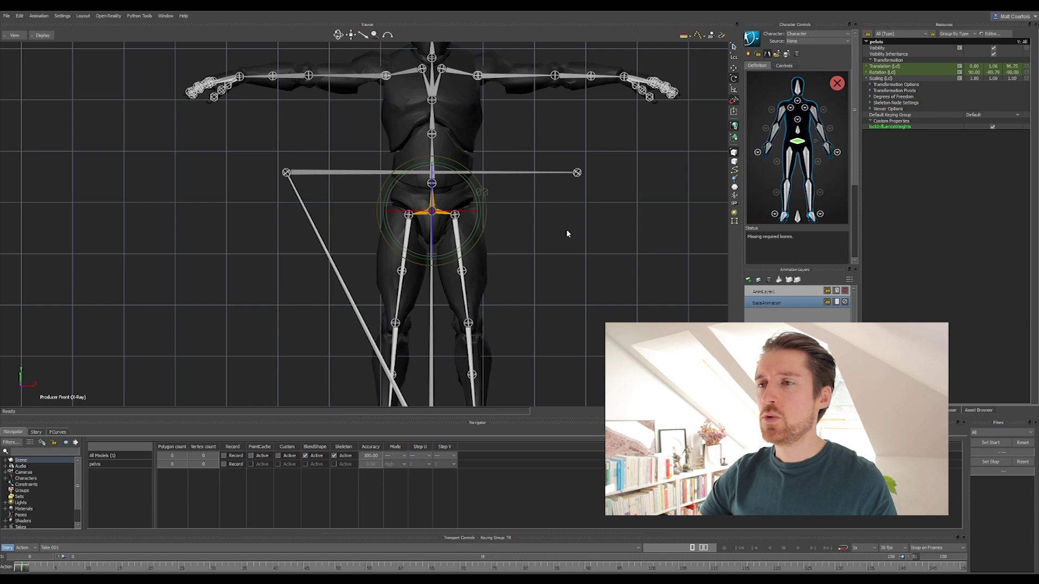
- Assign the thigh_l bone to the left upper leg slot of the character definition and clear the selection
click(458, 233)
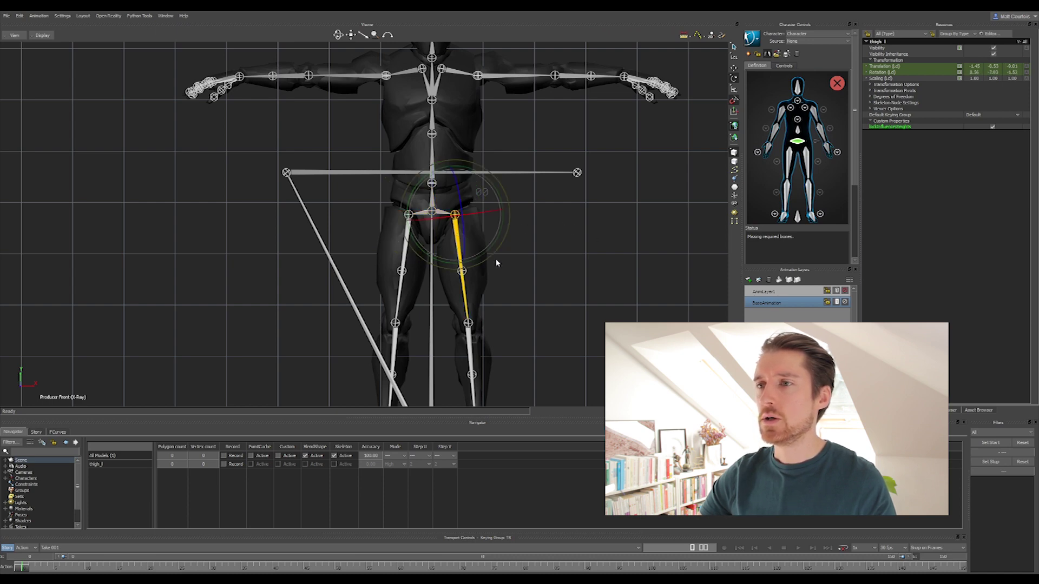
right_click(806, 156)
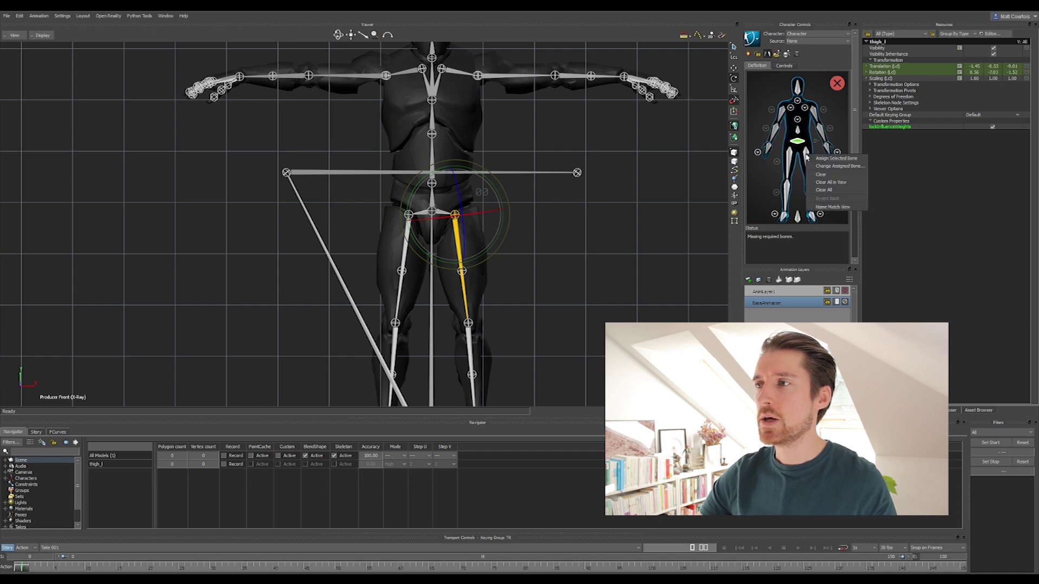
click(813, 160)
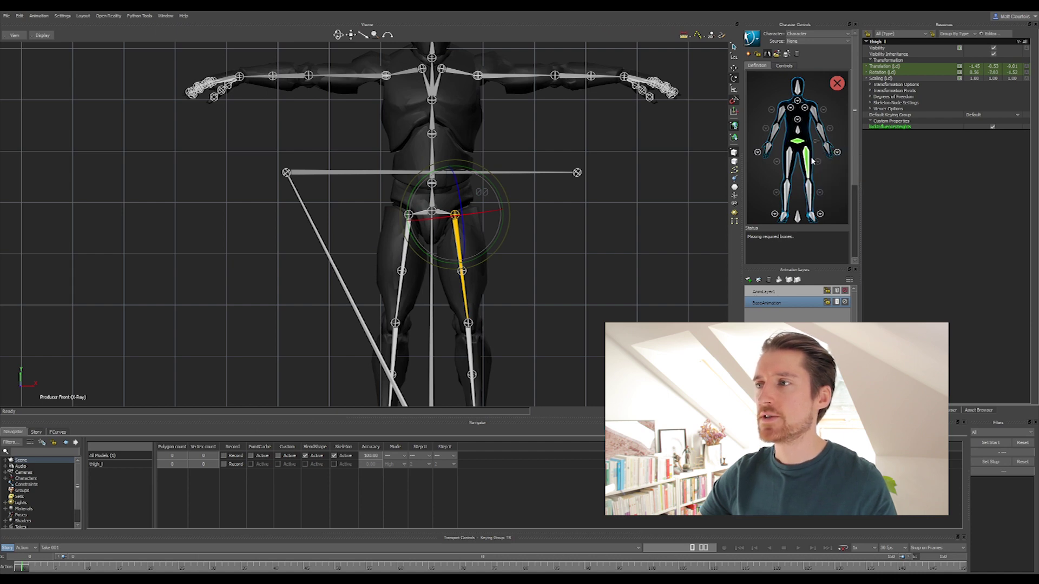
click(571, 278)
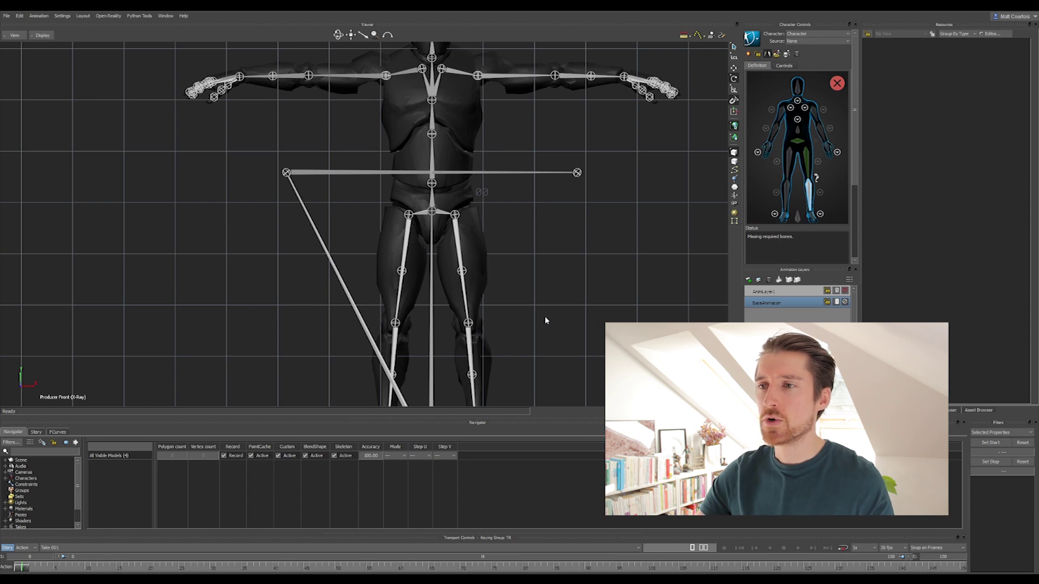
- Assign the calf_l and foot_l bones to the left lower leg and left foot slots of the character definition
click(469, 341)
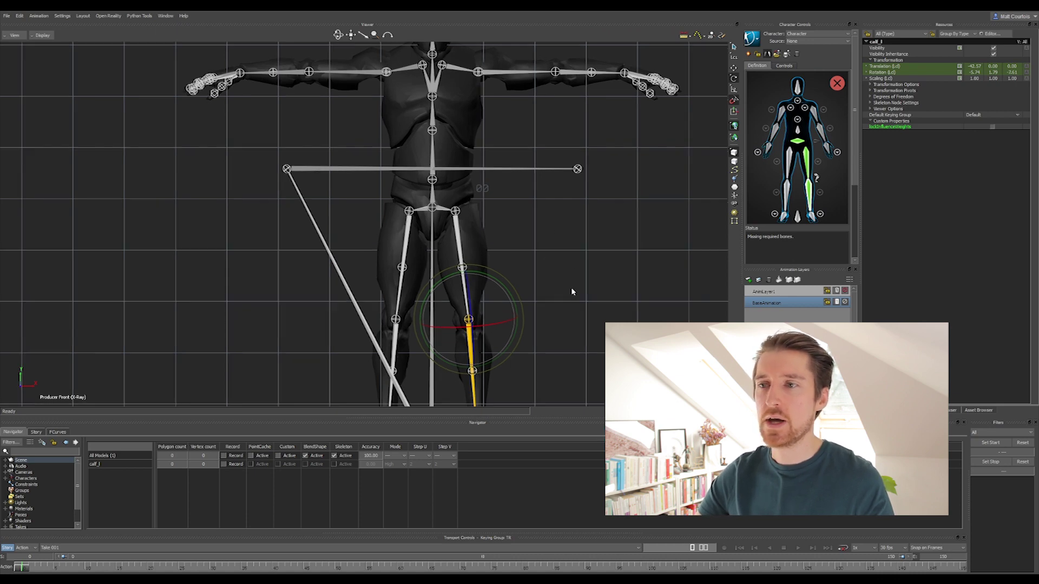
middle_drag(573, 292, 577, 180)
scroll(572, 201, up, 5)
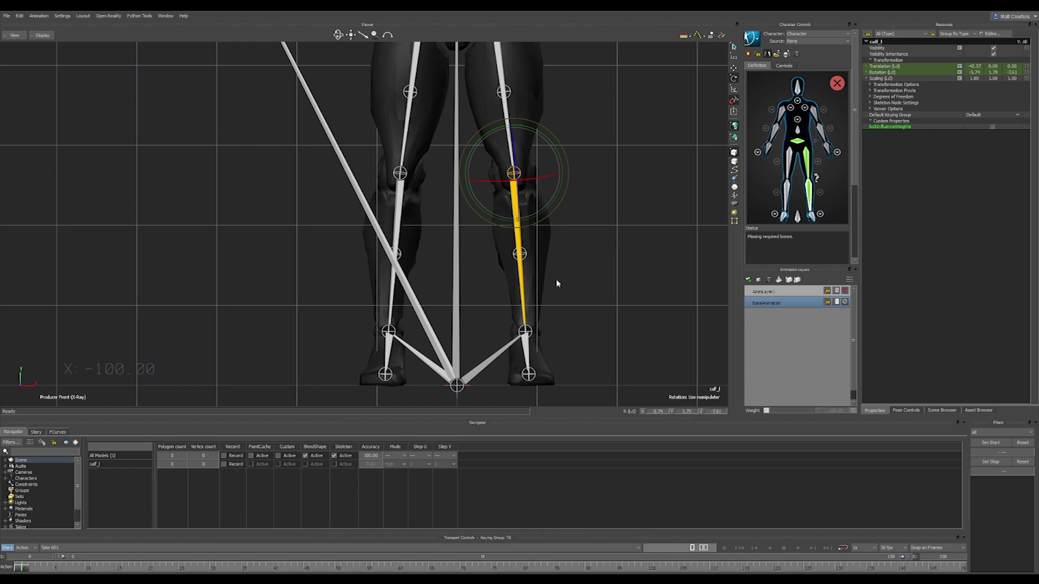
scroll(566, 264, down, 3)
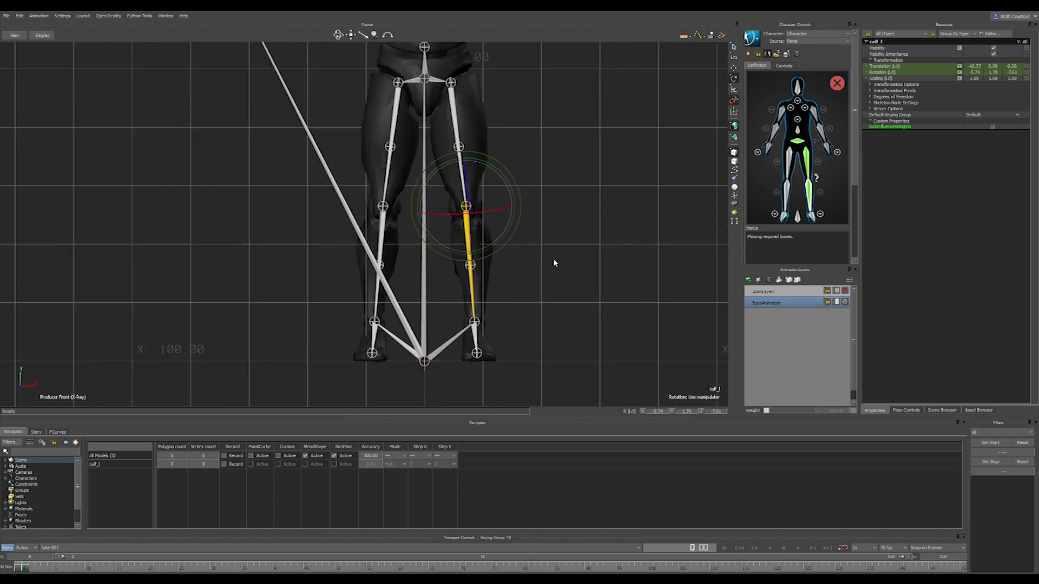
click(477, 331)
click(811, 217)
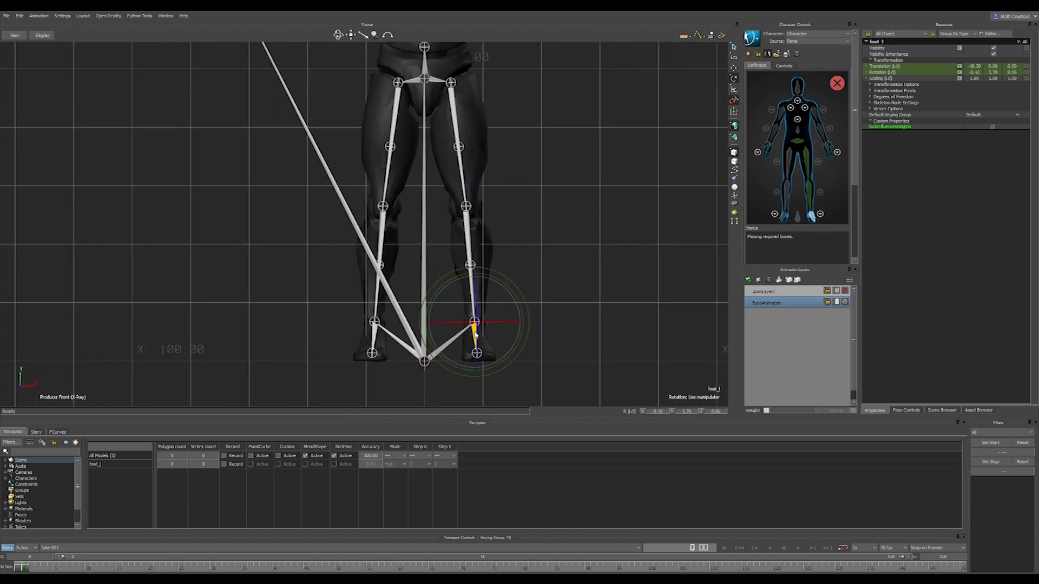
- Assign the thigh_r, calf_r and foot_r bones to the right upper leg, lower leg and foot slots
click(395, 113)
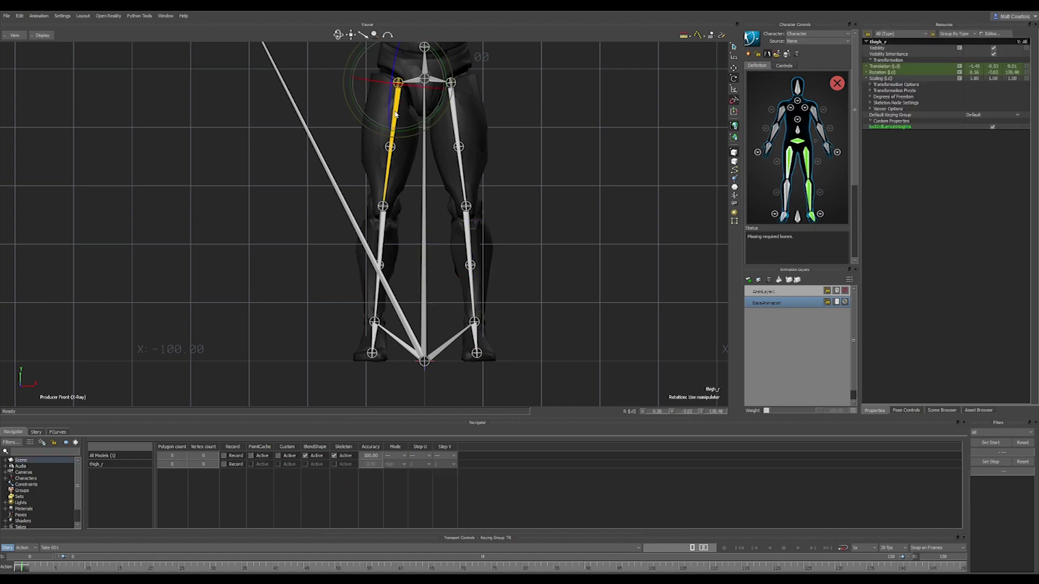
click(381, 238)
click(374, 336)
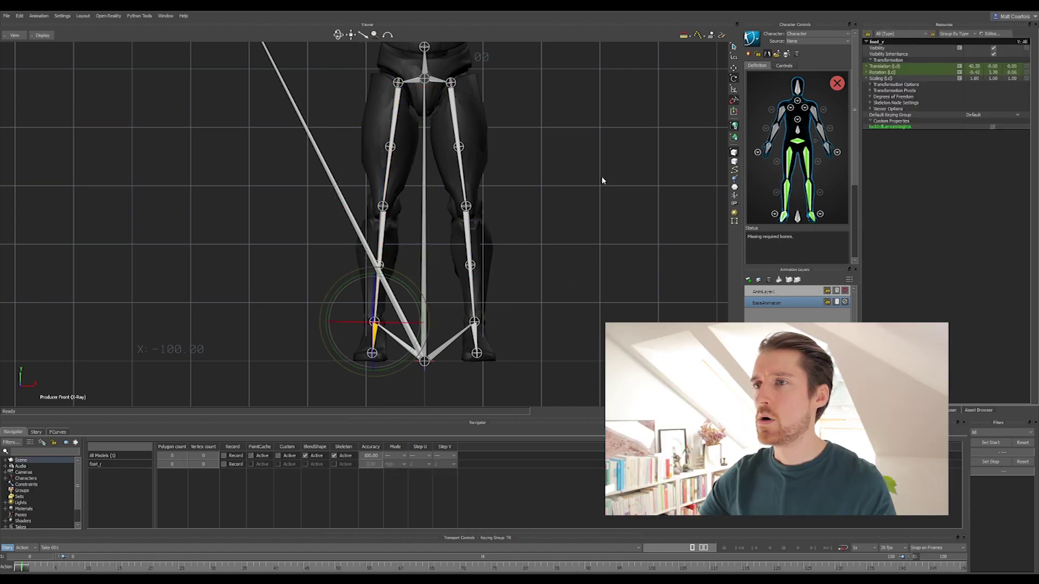
- Assign the spine_01 bone to the base spine slot of the character definition
scroll(562, 190, down, 5)
scroll(510, 204, up, 5)
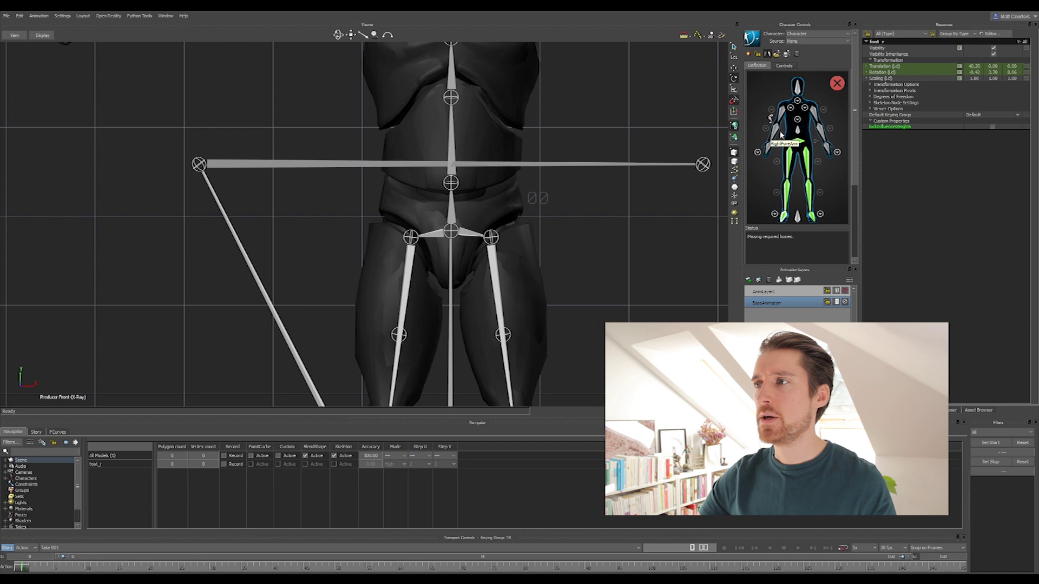
click(471, 146)
click(452, 149)
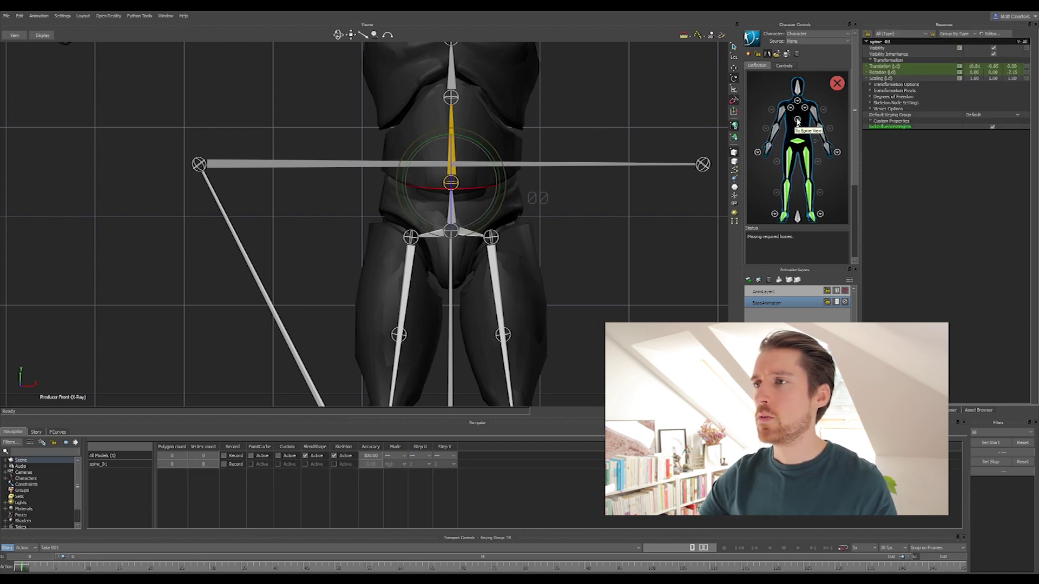
shift+drag(583, 120, 456, 174)
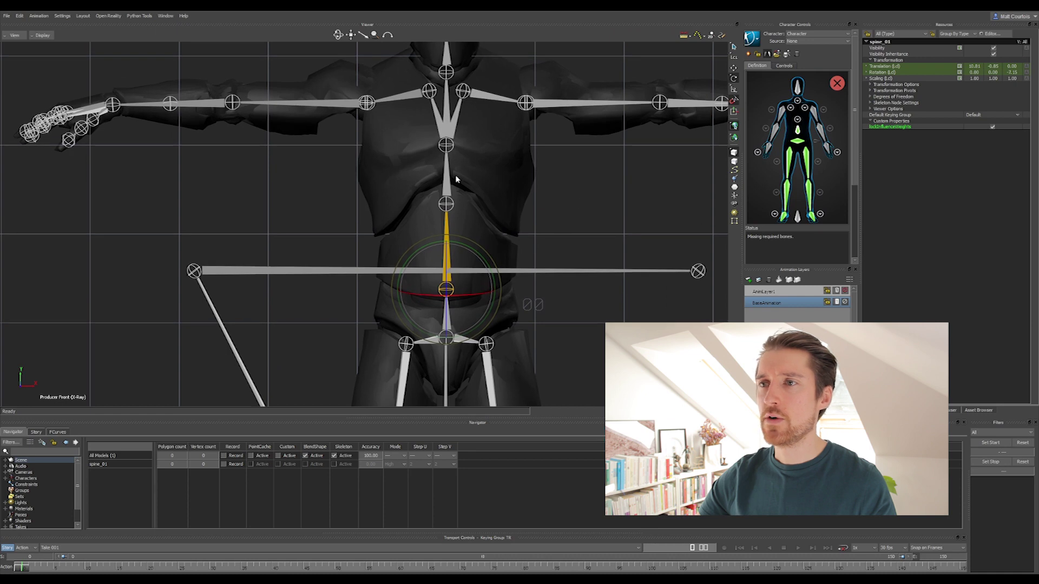
- Open the detailed spine view of the character definition and assign spine_02 to its lowest slot
click(798, 124)
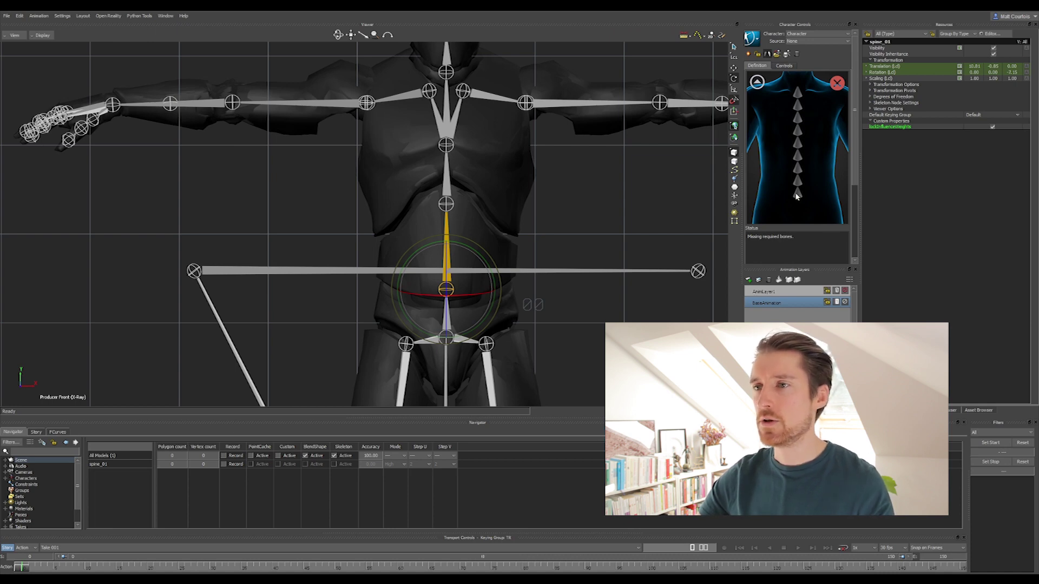
click(445, 187)
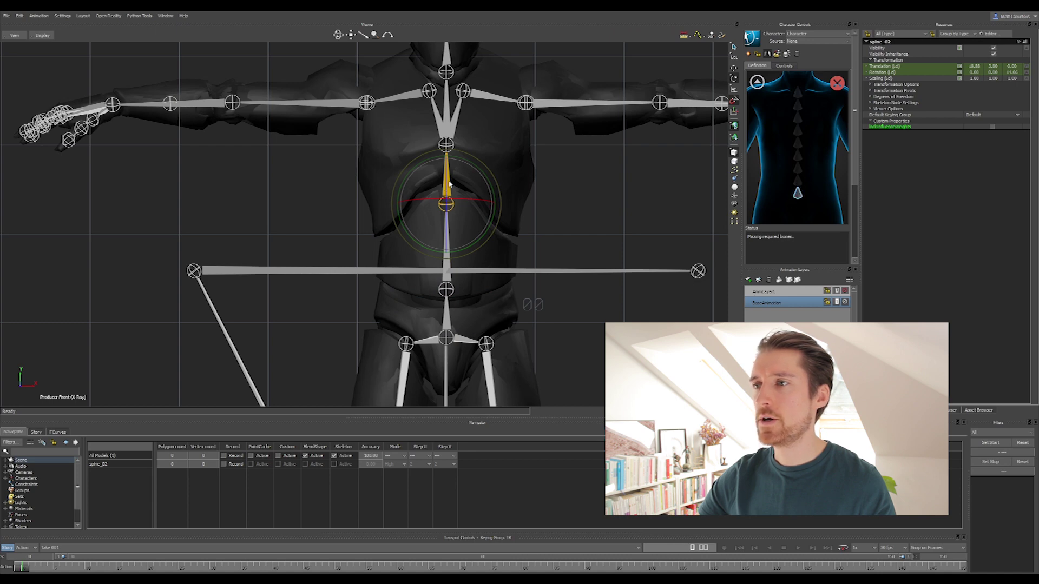
alt+drag(450, 184, 798, 180)
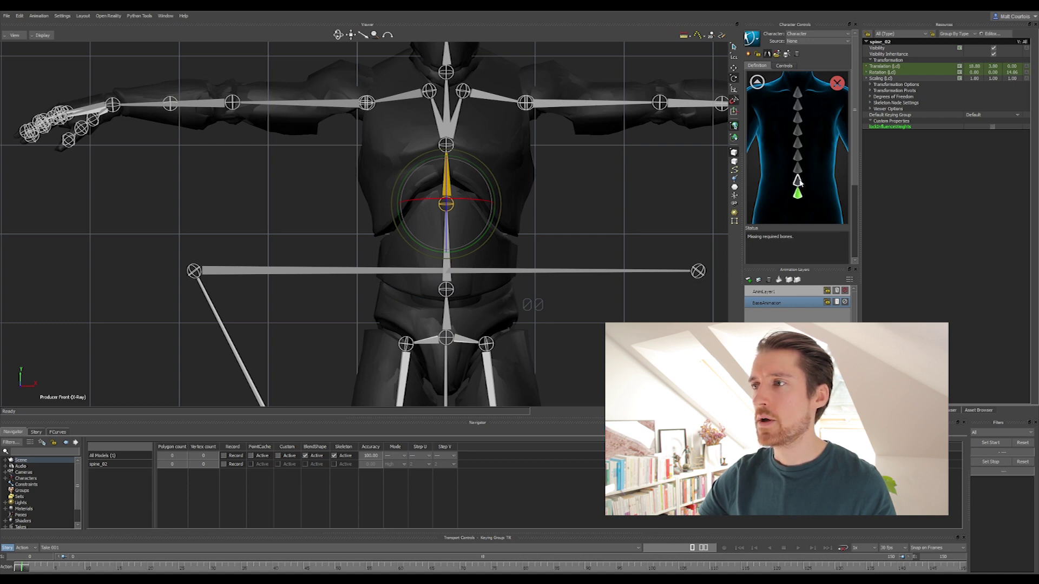
- Assign spine_03 to the next slot of the detailed spine view and clavicle_l to the left shoulder slot of the definition
click(445, 137)
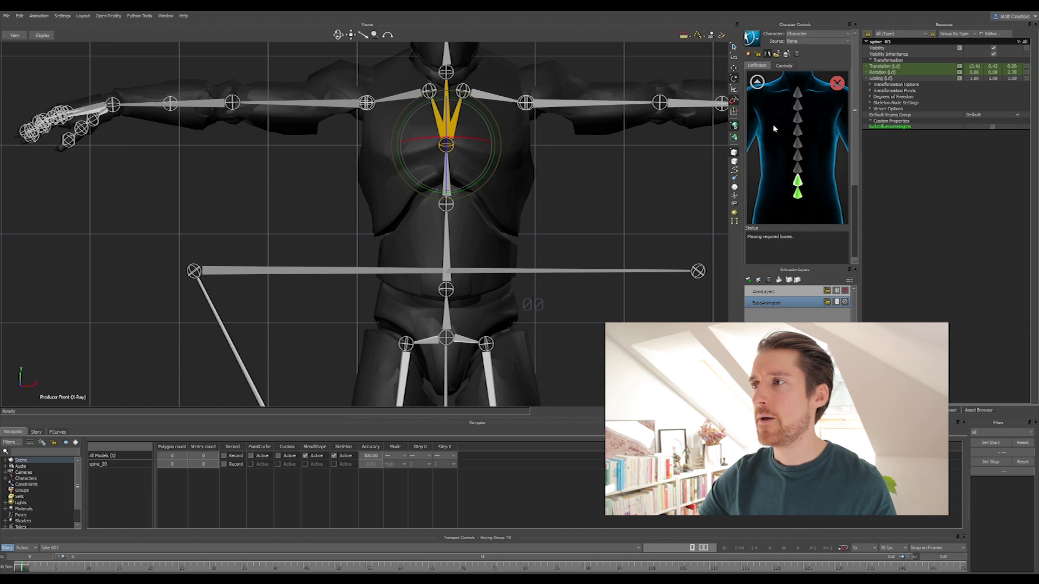
click(757, 82)
click(804, 111)
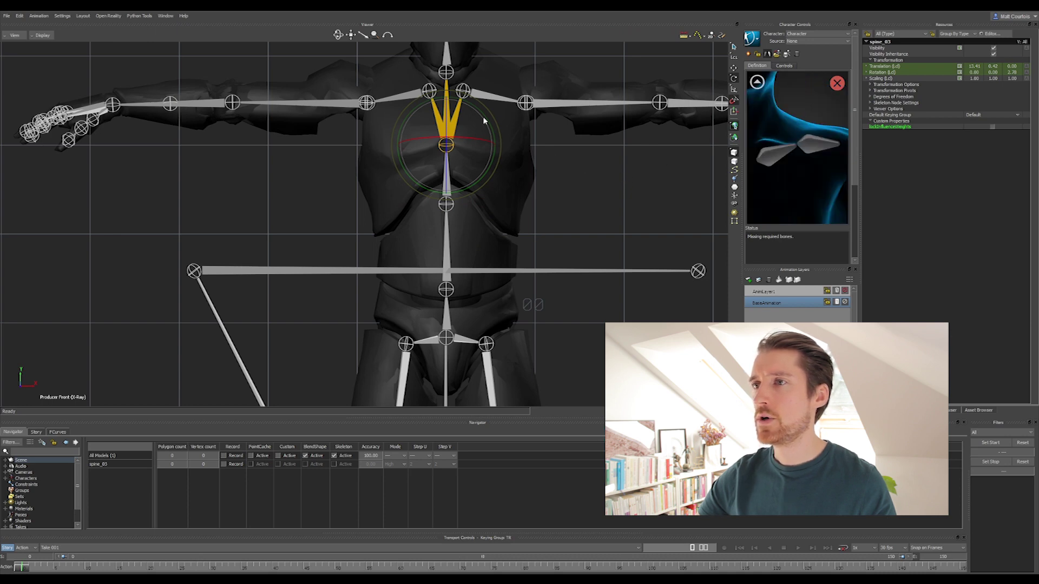
click(499, 99)
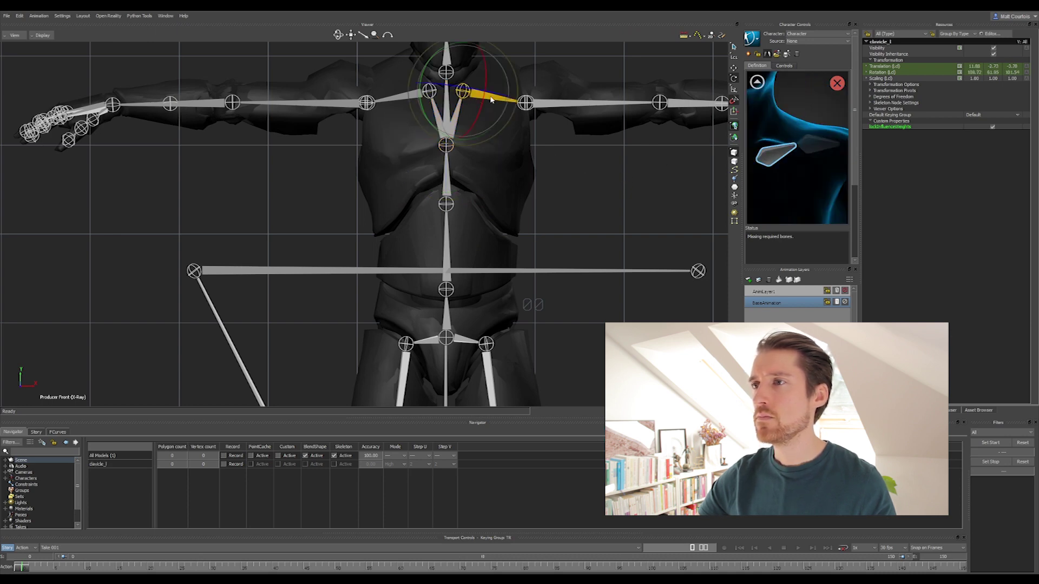
alt+drag(491, 100, 774, 154)
click(757, 82)
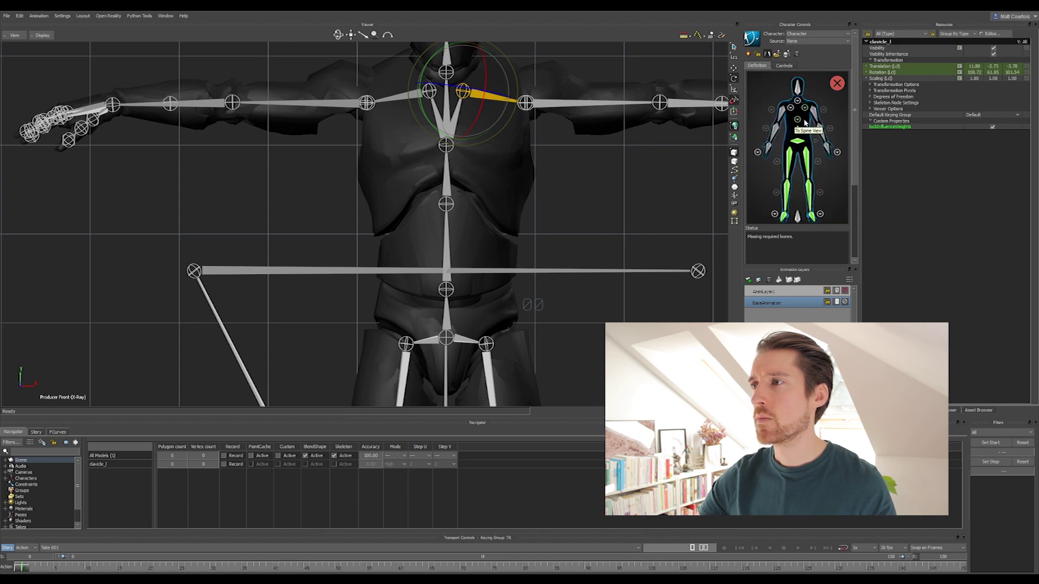
- Assign the upperarm_l, lowerarm_l and hand_l bones to the left upper arm, forearm and hand slots
click(587, 103)
alt+drag(587, 102, 813, 115)
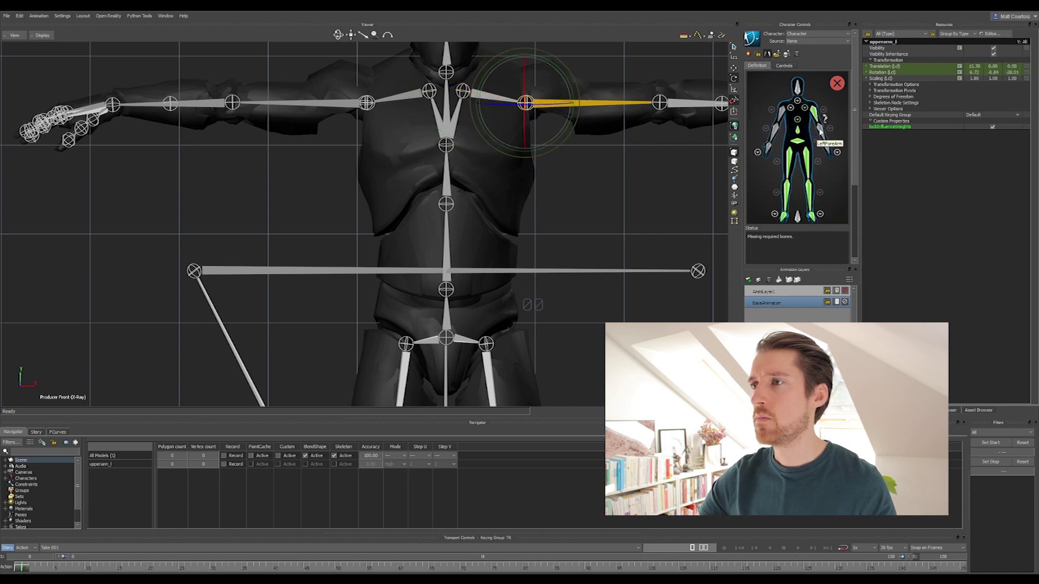
click(690, 103)
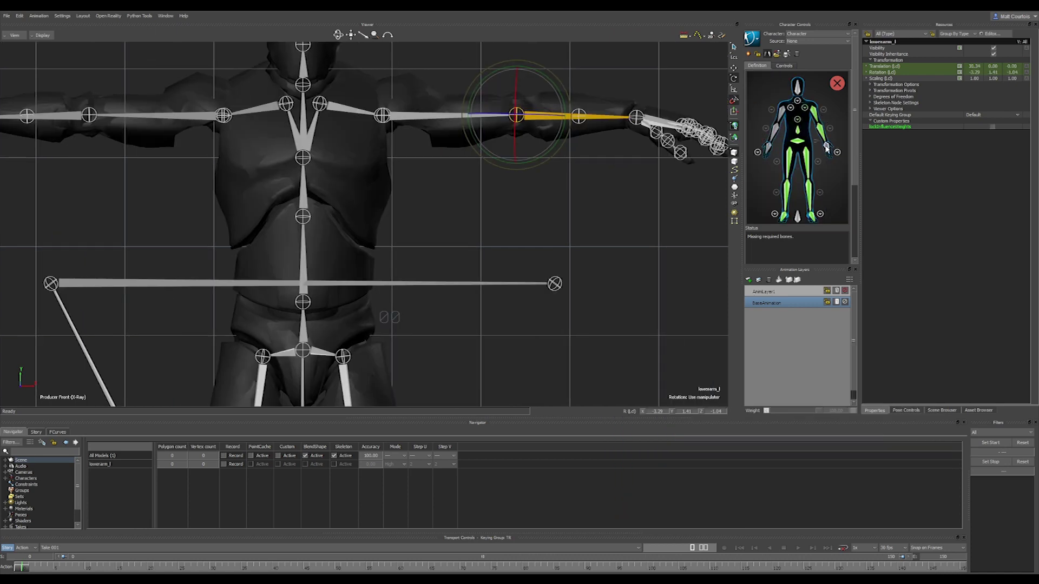
click(660, 124)
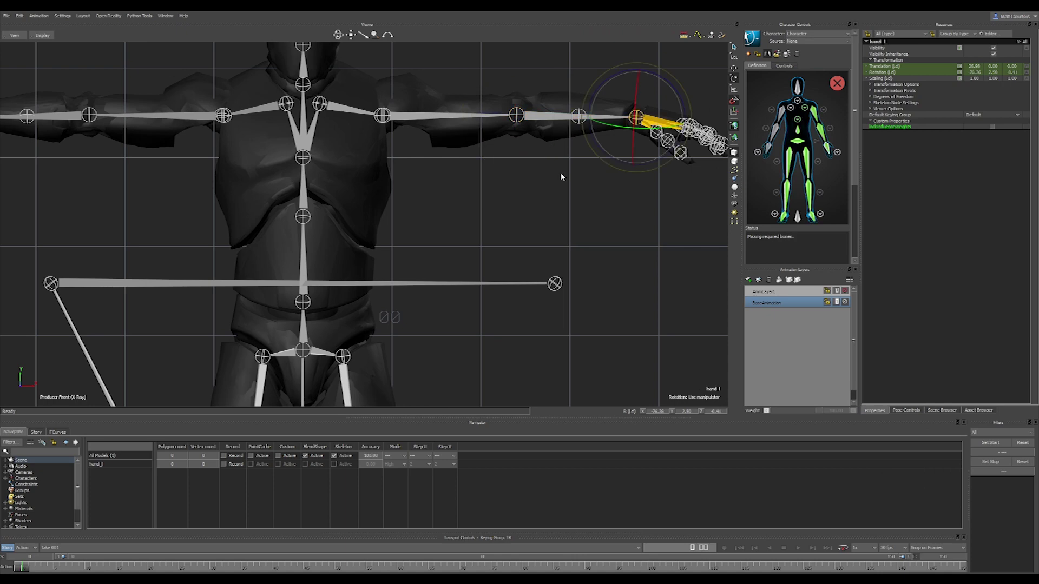
- Assign the upperarm_r, lowerarm_r and hand_r bones to the right upper arm, forearm and hand slots
shift+drag(560, 176, 718, 200)
click(324, 138)
alt+drag(325, 139, 781, 114)
click(217, 142)
alt+drag(216, 142, 771, 131)
click(109, 145)
alt+drag(108, 145, 765, 147)
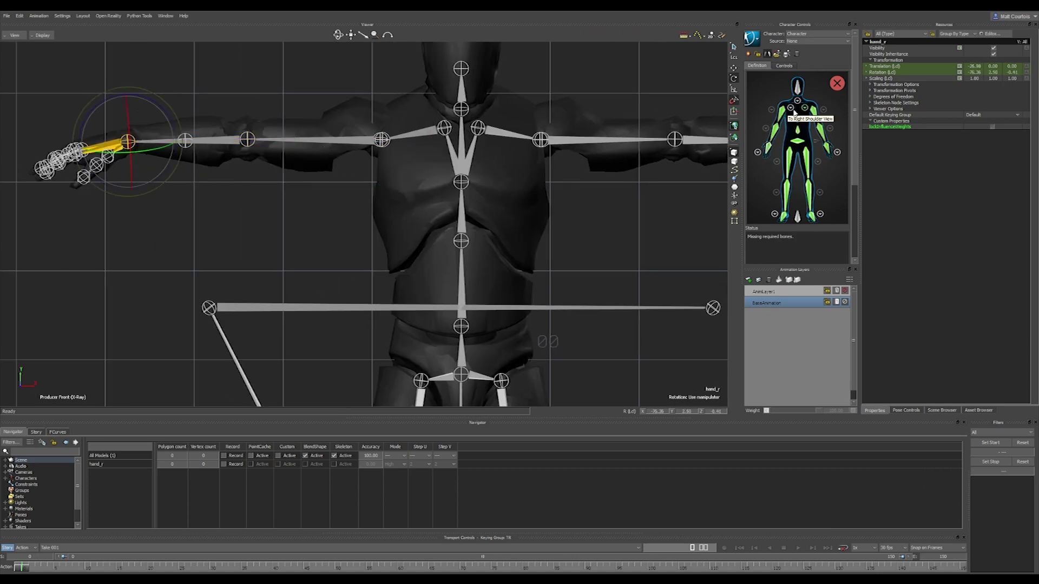
- Assign clavicle_r to the right shoulder slot and neck_01 to the neck slot of the character definition
click(794, 114)
click(412, 137)
shift+drag(411, 137, 407, 204)
click(457, 175)
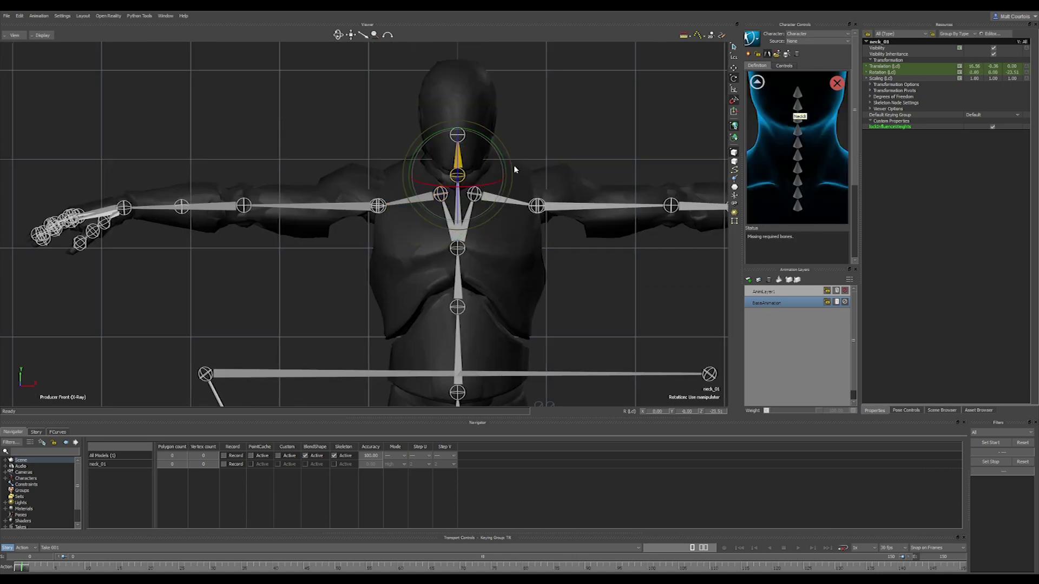
alt+drag(457, 176, 797, 116)
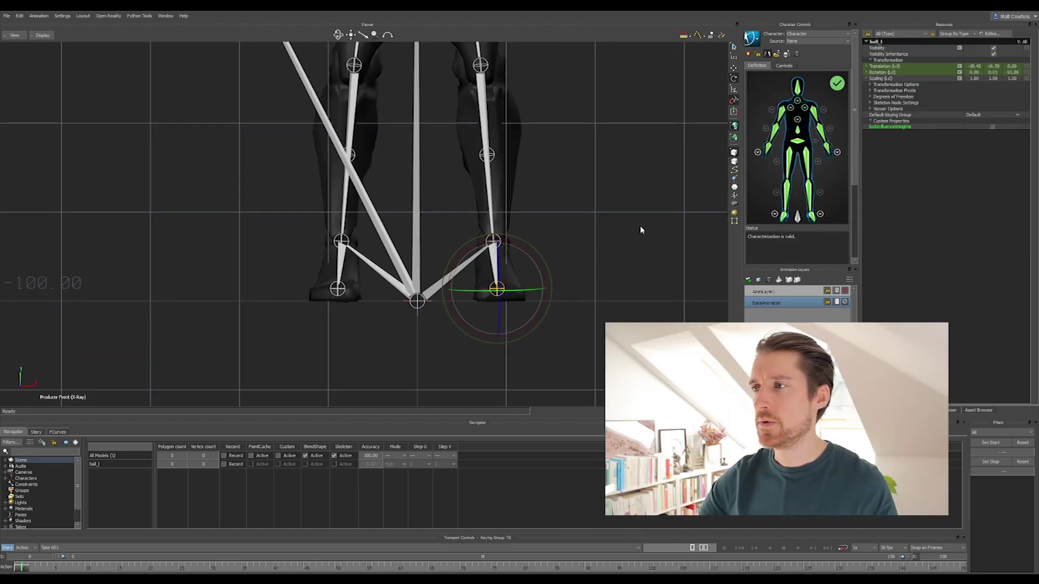
- Open the left foot view of the definition and assign the ball_l bone from the schematic to LeftToeBase
click(797, 217)
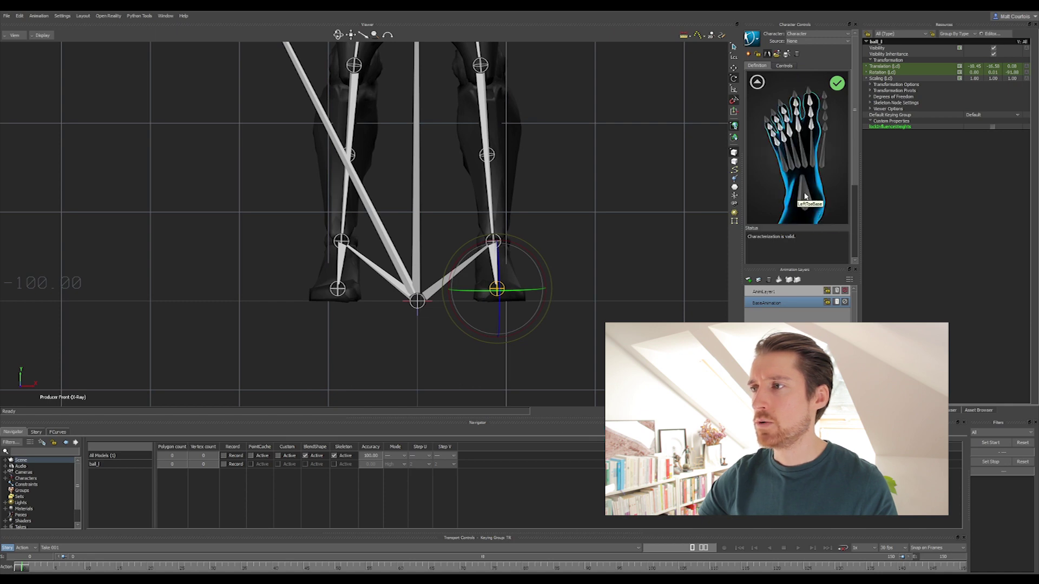
key(ctrl+w)
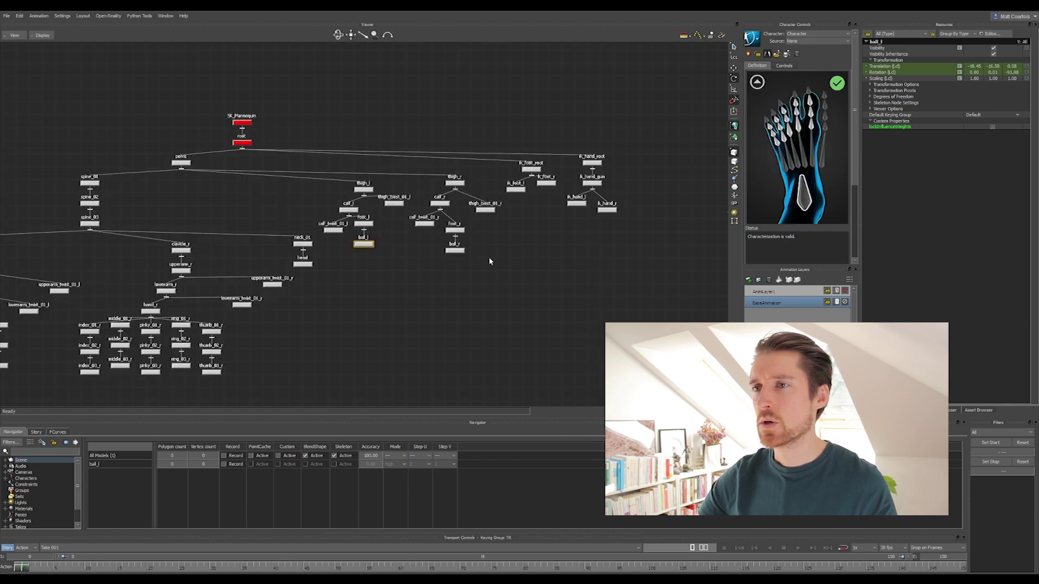
key(ctrl+w)
key(ctrl+w)
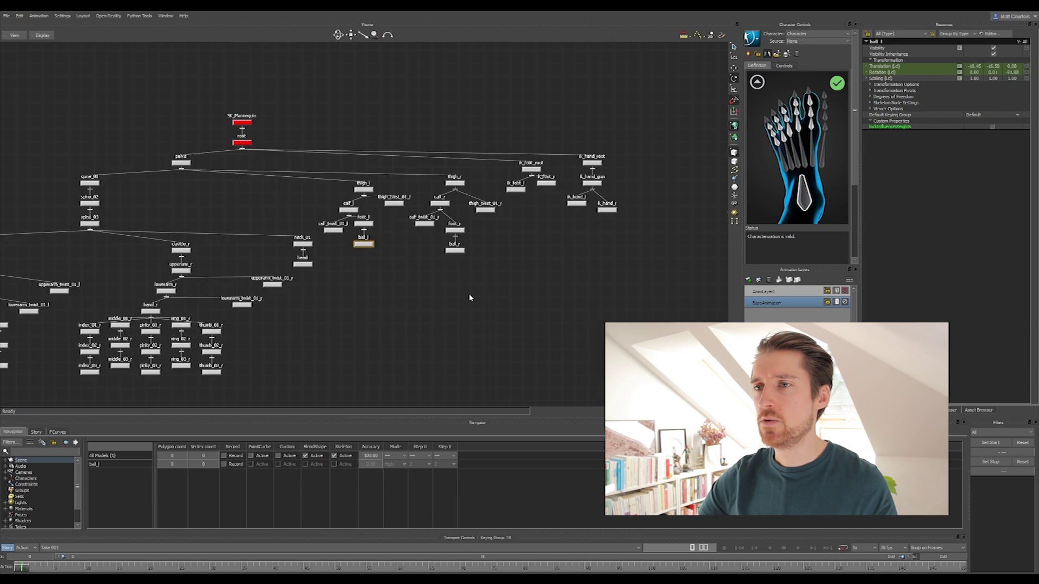
click(365, 245)
click(757, 81)
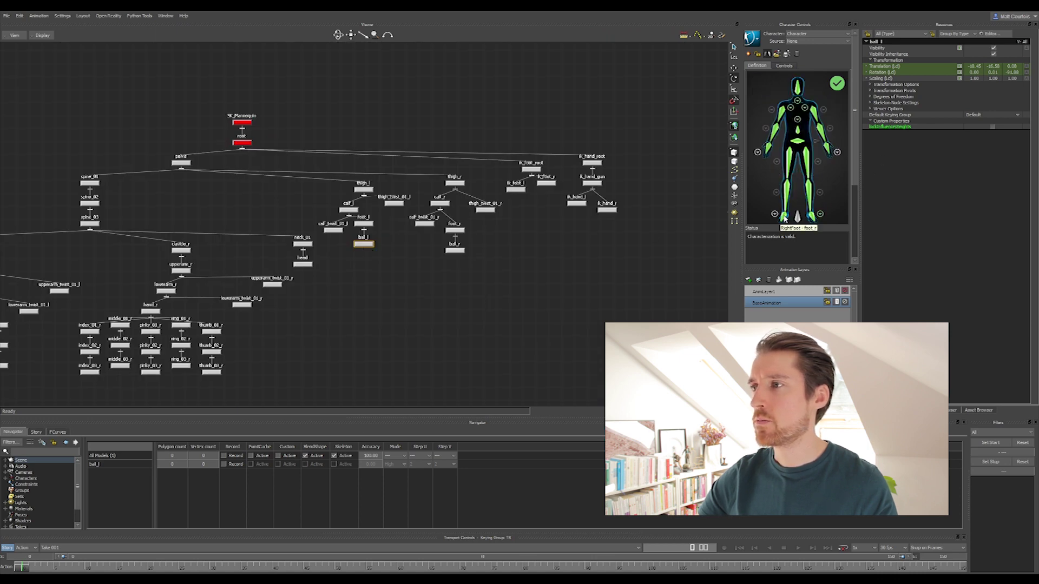
- Open the right foot view of the definition and assign the ball_r bone to RightToeBase
click(779, 217)
click(774, 215)
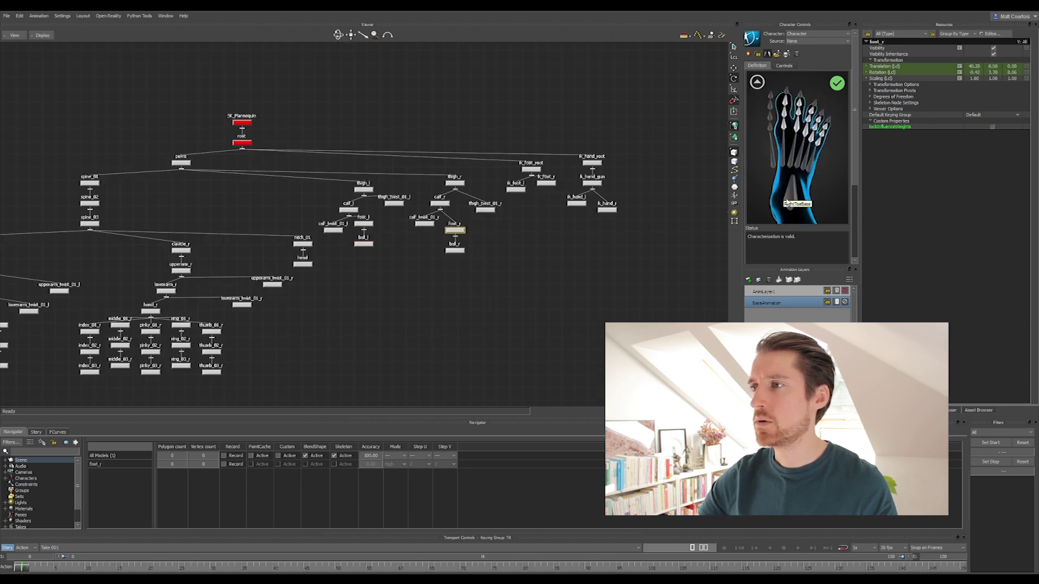
click(454, 251)
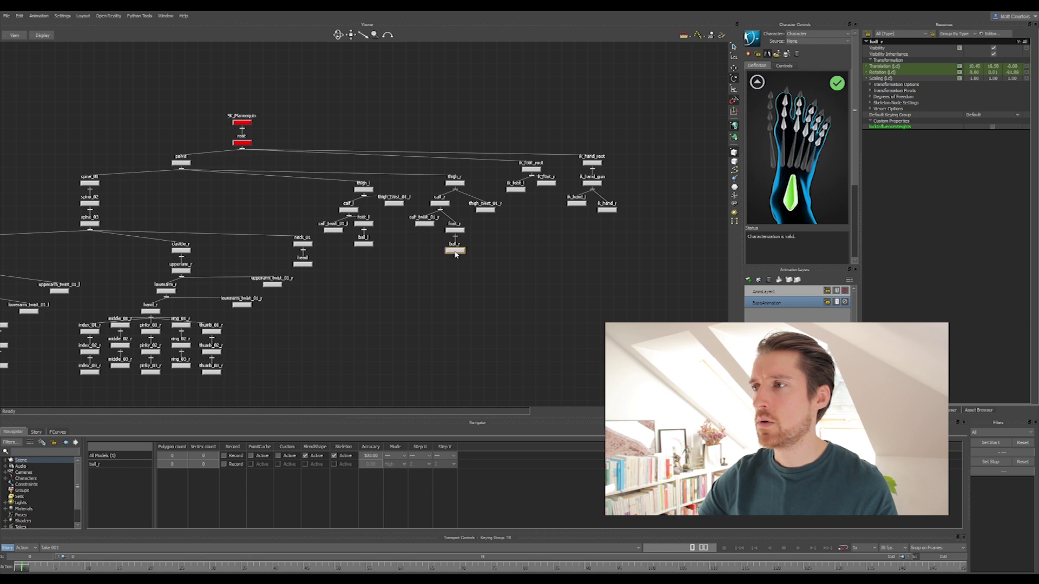
click(756, 82)
- Assign the root node from the schematic to the reference slot between the feet of the character definition
scroll(544, 294, down, 5)
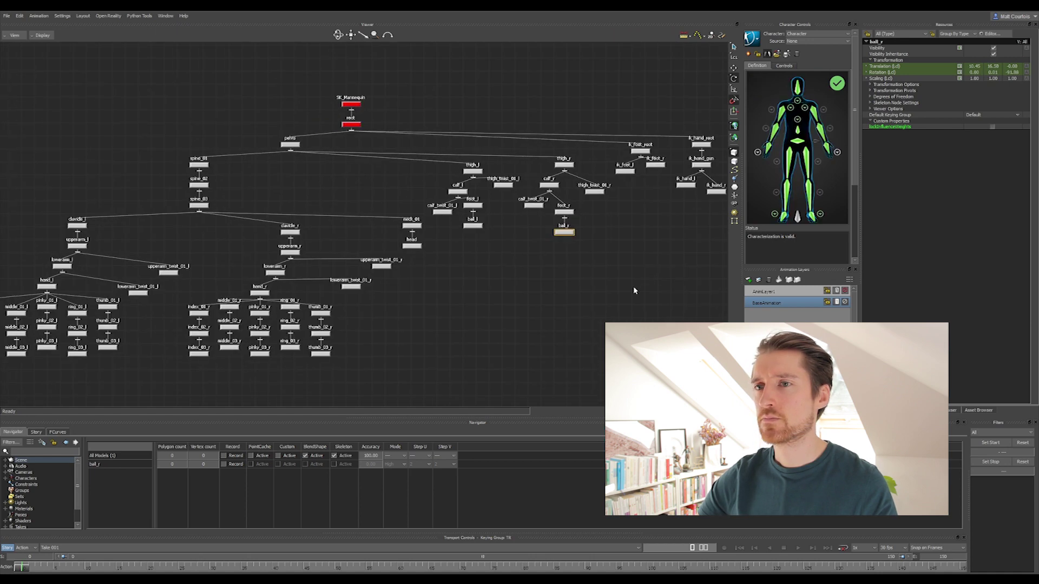
scroll(519, 149, up, 6)
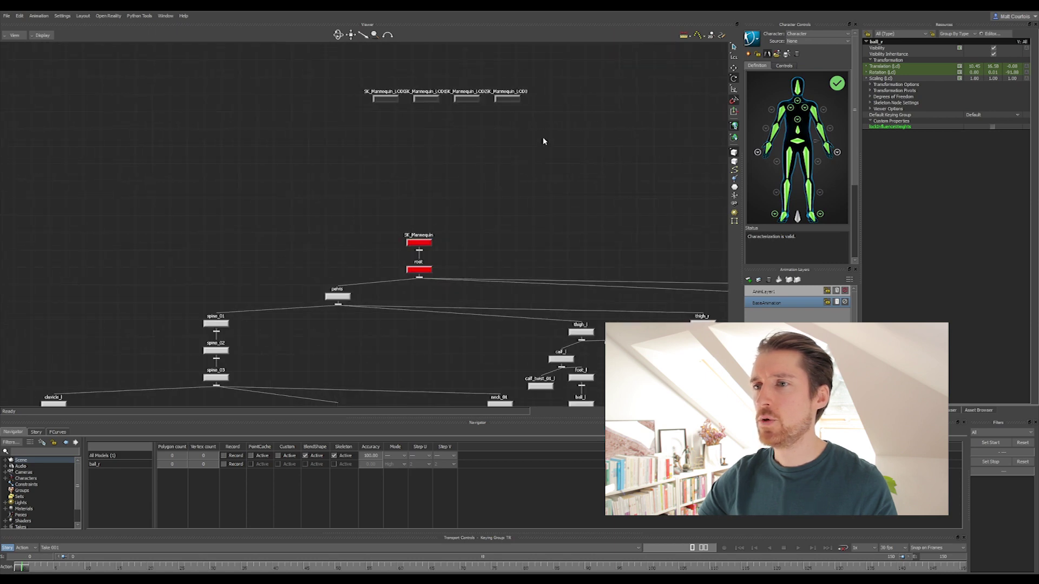
click(797, 218)
click(418, 271)
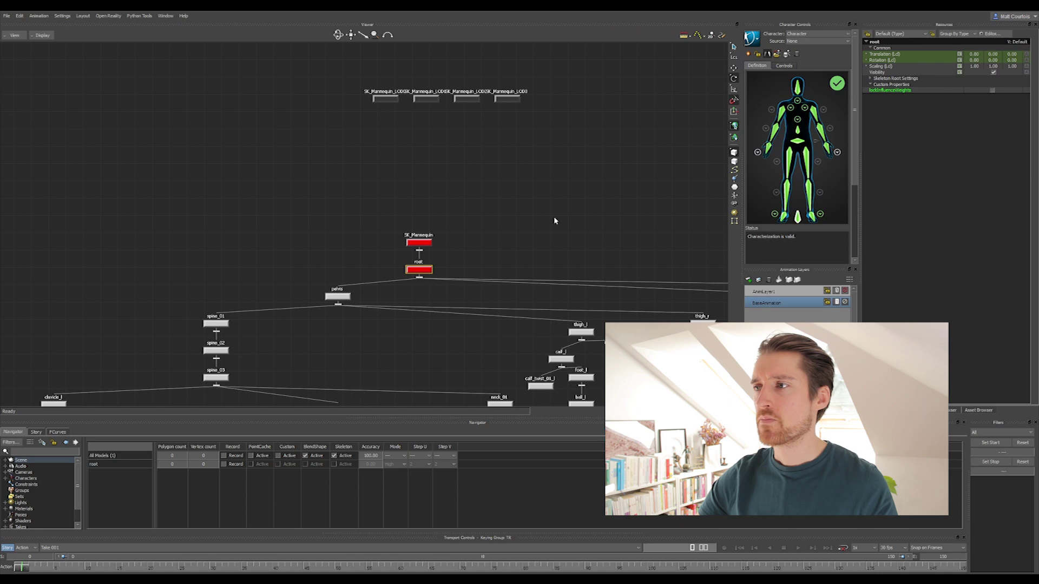
- Examine the whole character in the front view and its left hand and finger bones from the top and in perspective
key(ctrl+e)
key(a)
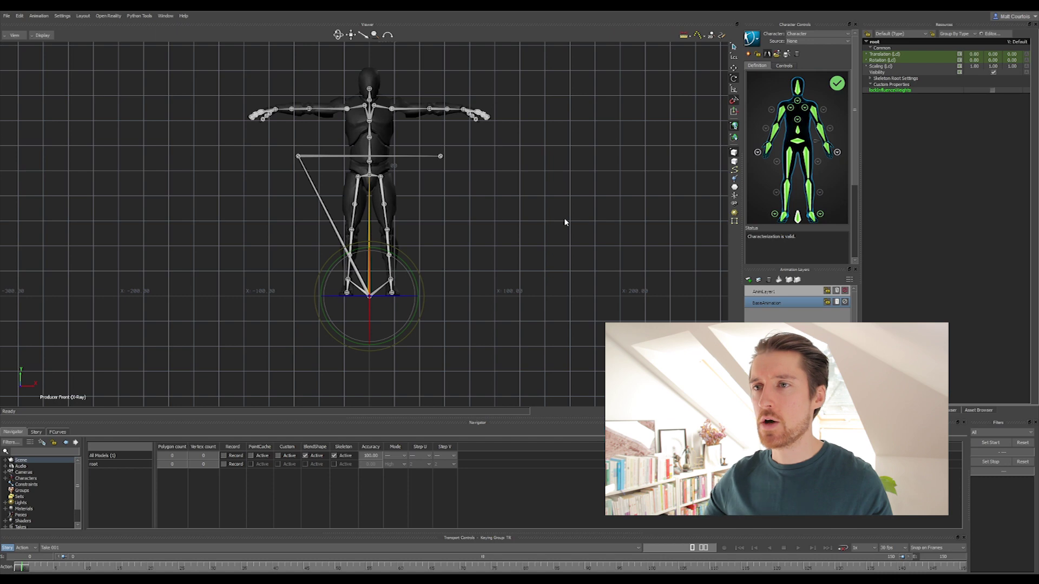
scroll(526, 245, up, 5)
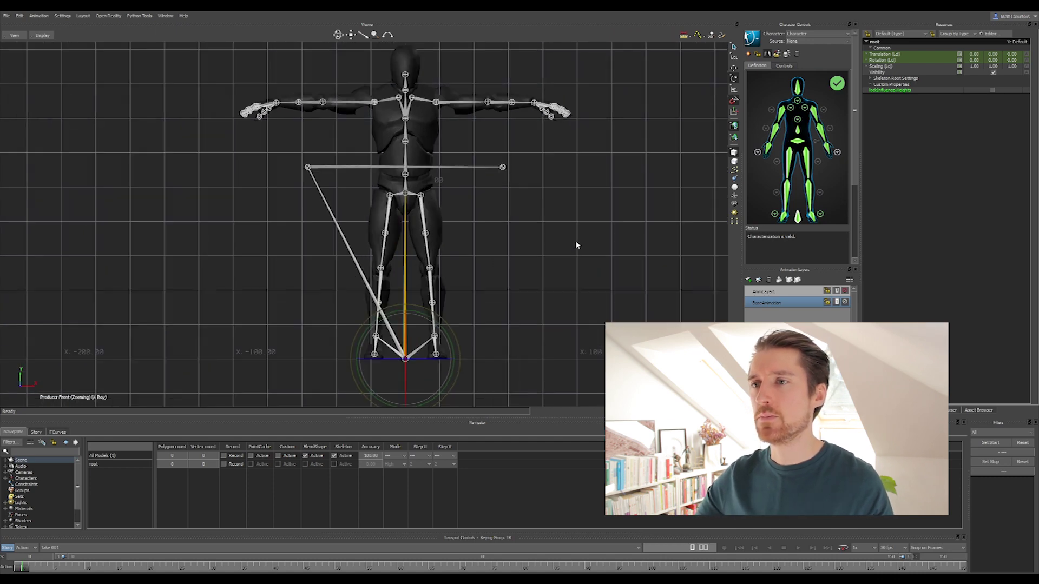
click(620, 195)
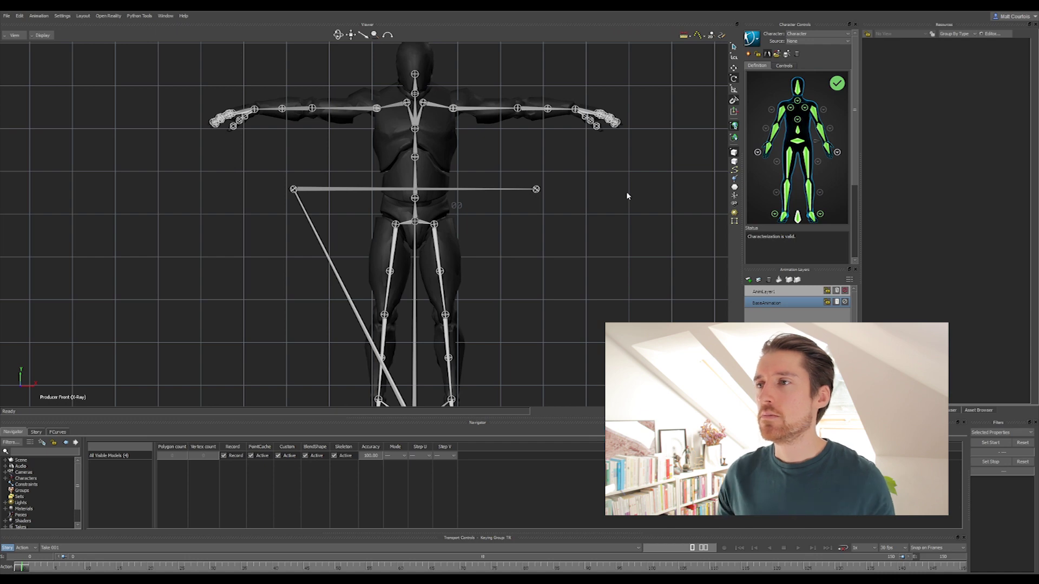
key(ctrl+t)
scroll(575, 241, up, 10)
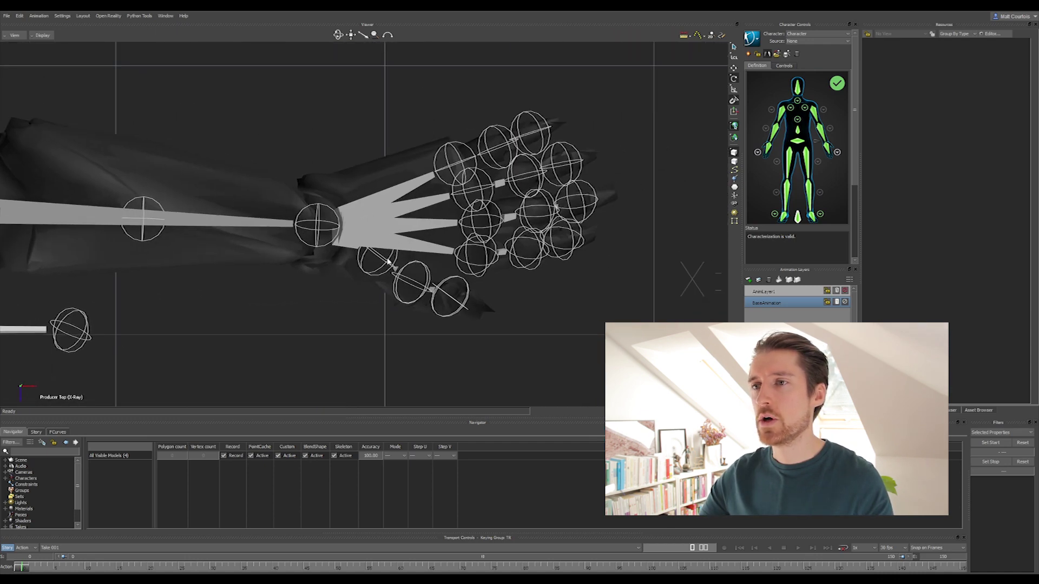
key(ctrl+e)
mouse_move(494, 278)
ctrl+shift+mouse_down()
mouse_move(535, 257)
mouse_move(595, 314)
mouse_move(527, 200)
mouse_move(494, 178)
mouse_move(559, 186)
mouse_move(510, 188)
mouse_move(519, 186)
ctrl+shift+mouse_up()
key(ctrl+a)
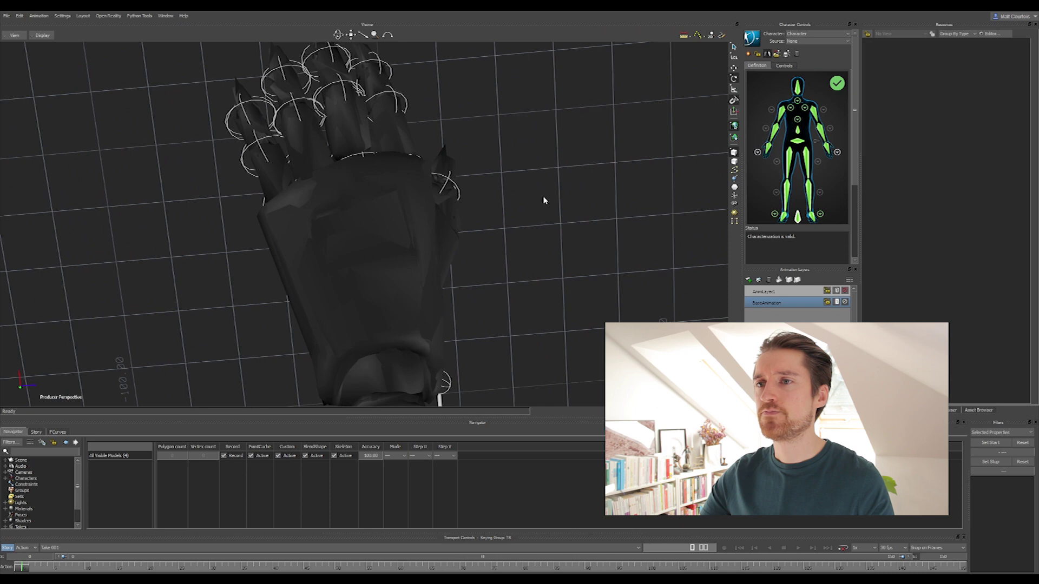
key(ctrl+a)
click(395, 293)
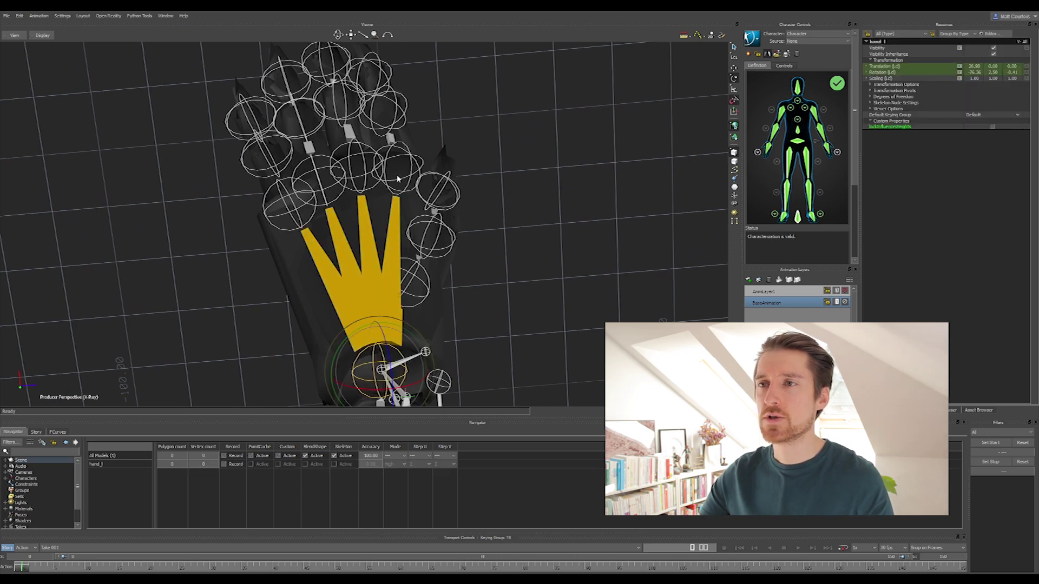
click(396, 147)
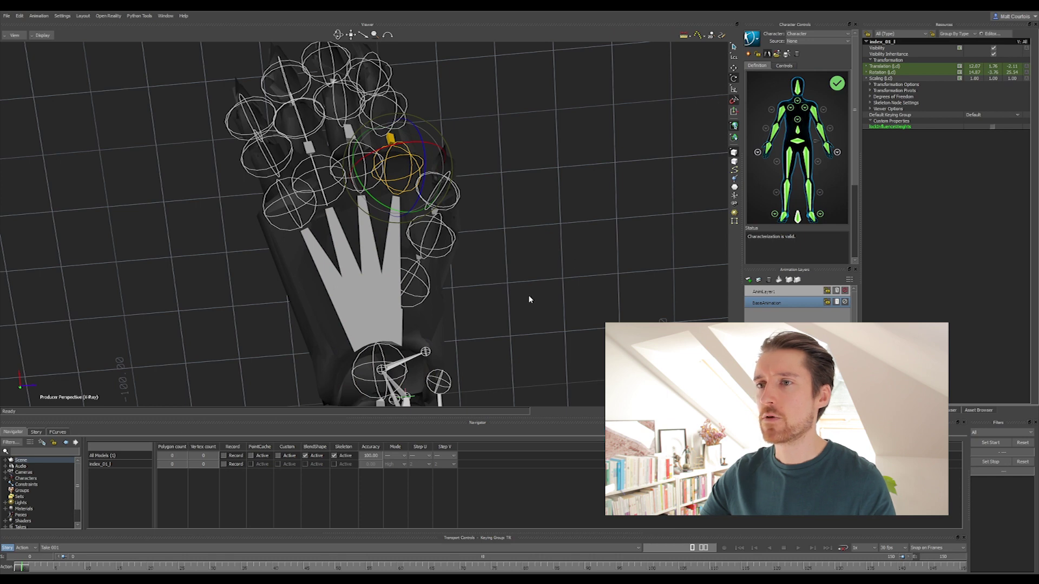
- Open the left hand view of the definition and assign index_01_l, index_02_l and index_03_l to the left index finger slots
key(ctrl+w)
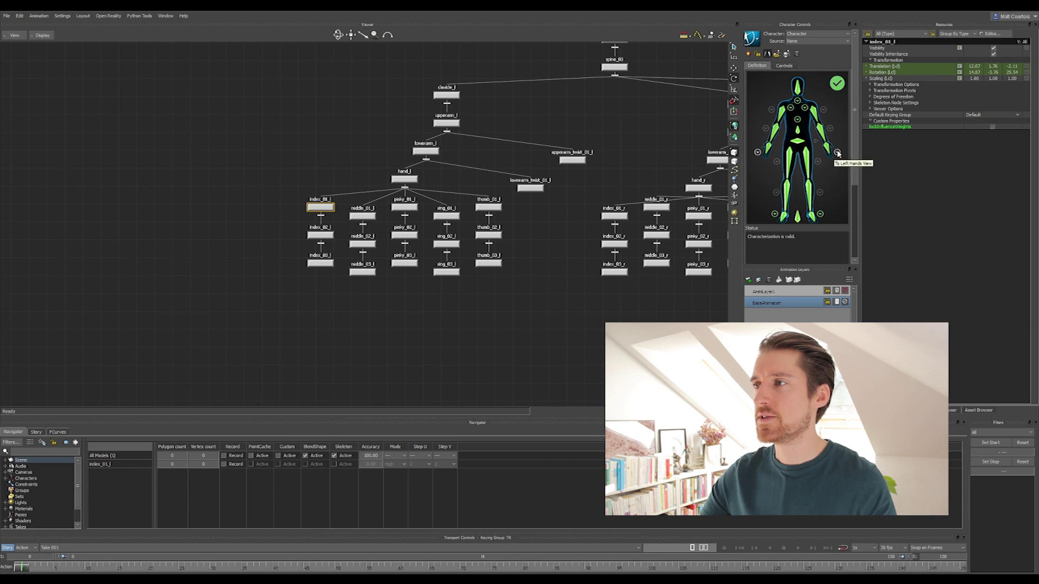
click(838, 154)
scroll(455, 315, up, 3)
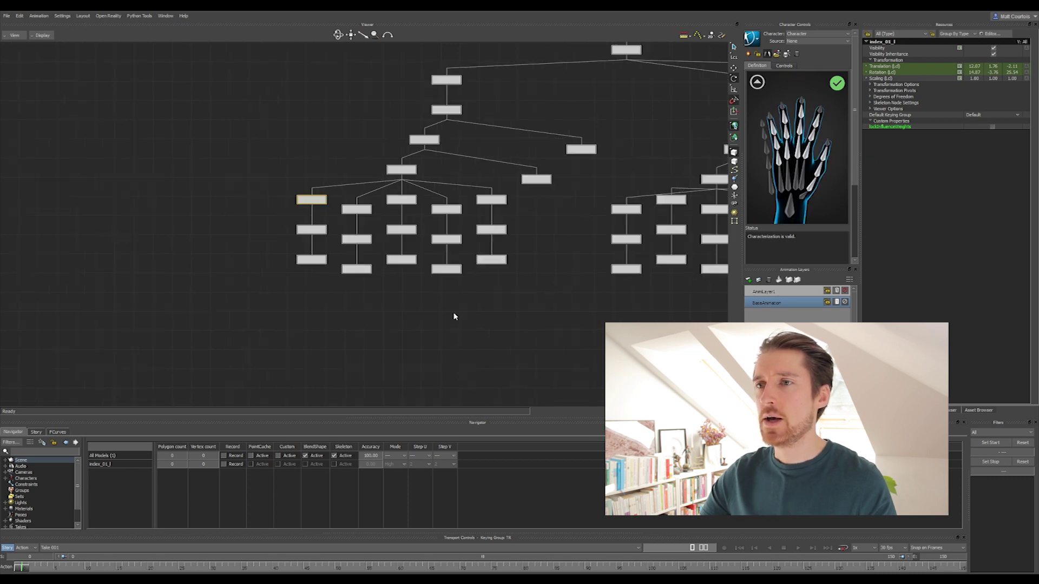
drag(187, 160, 537, 321)
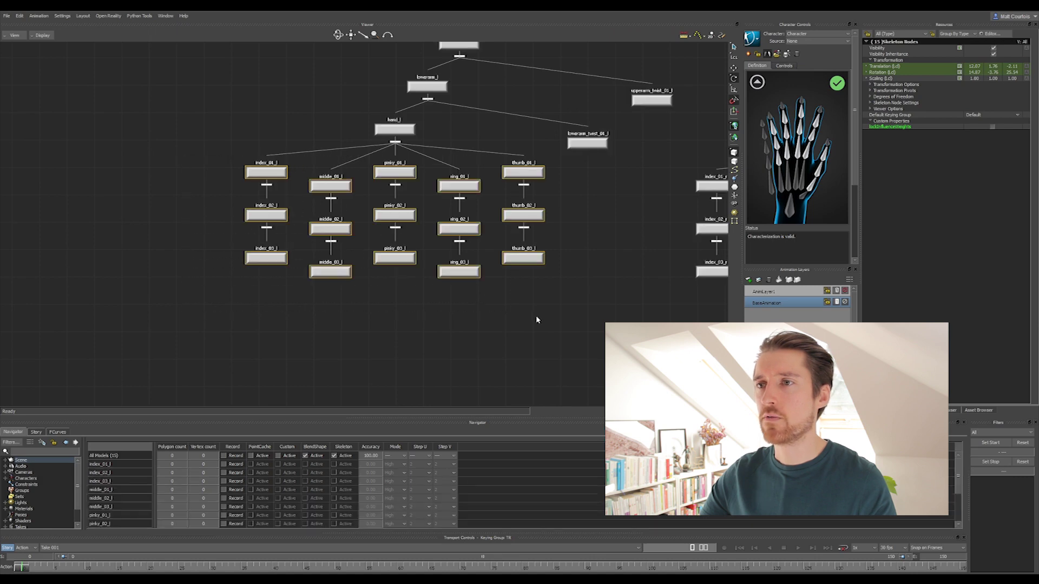
click(253, 118)
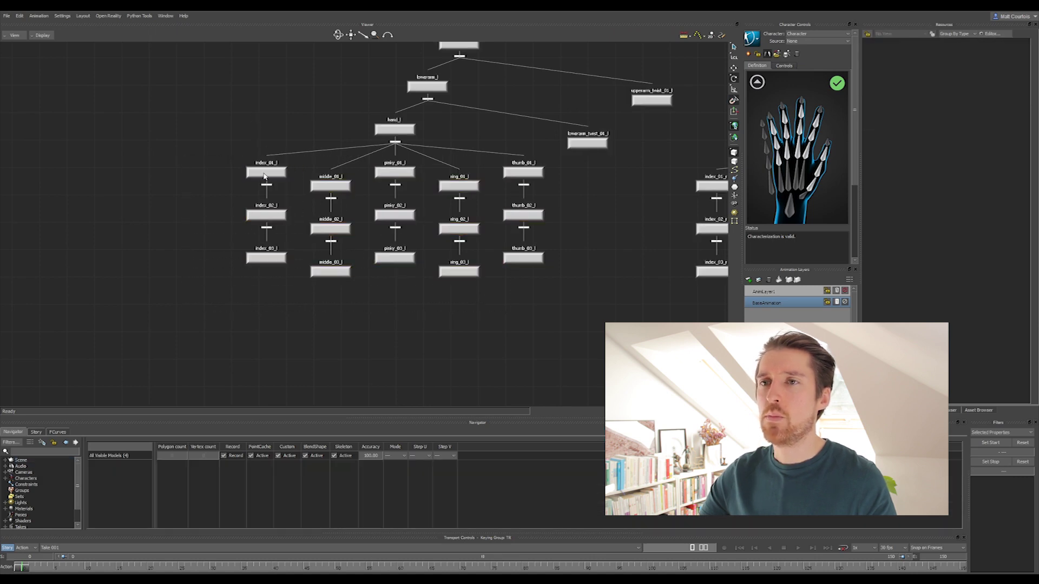
click(262, 179)
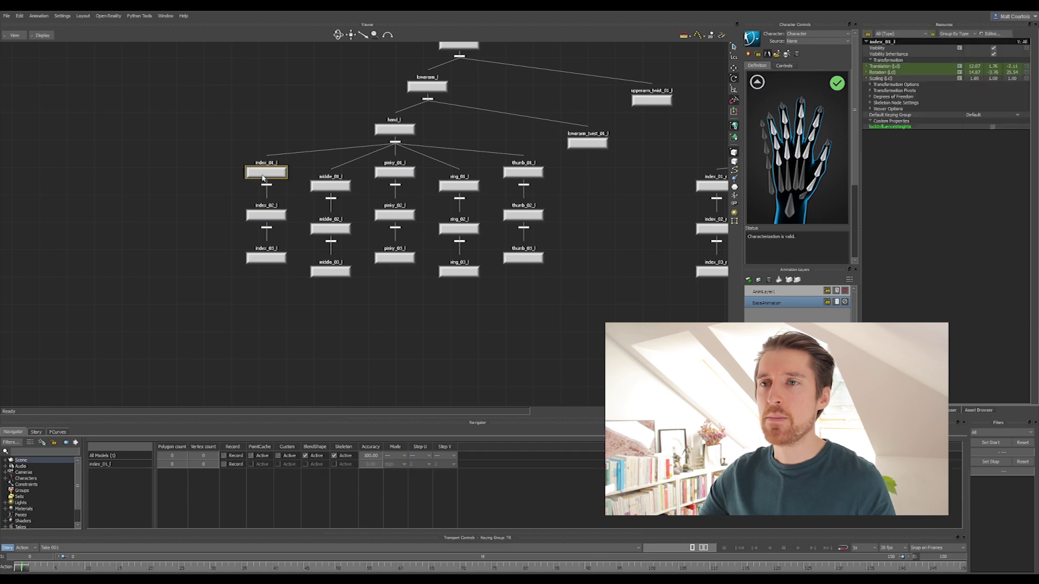
click(809, 155)
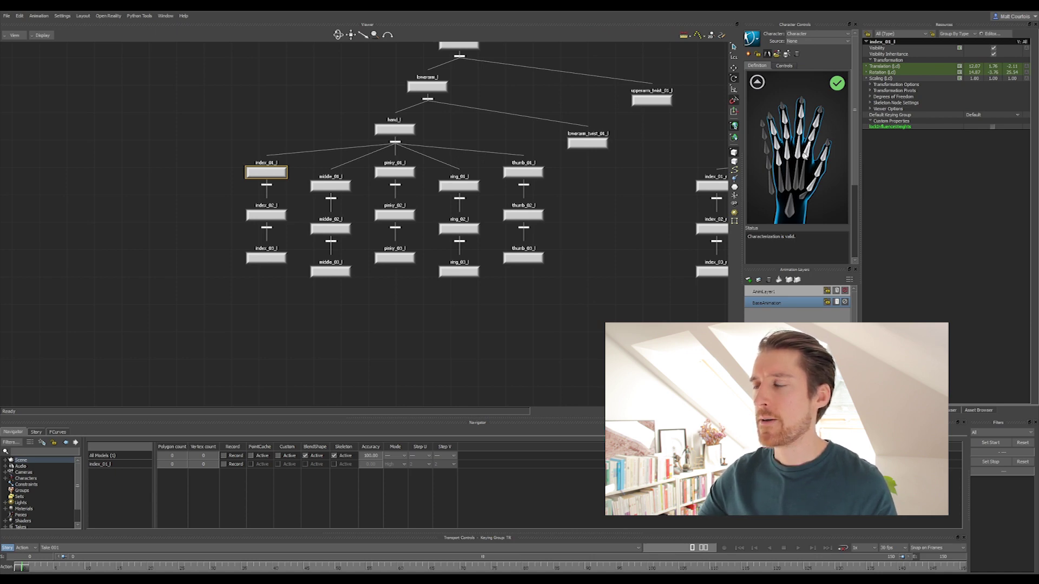
click(265, 215)
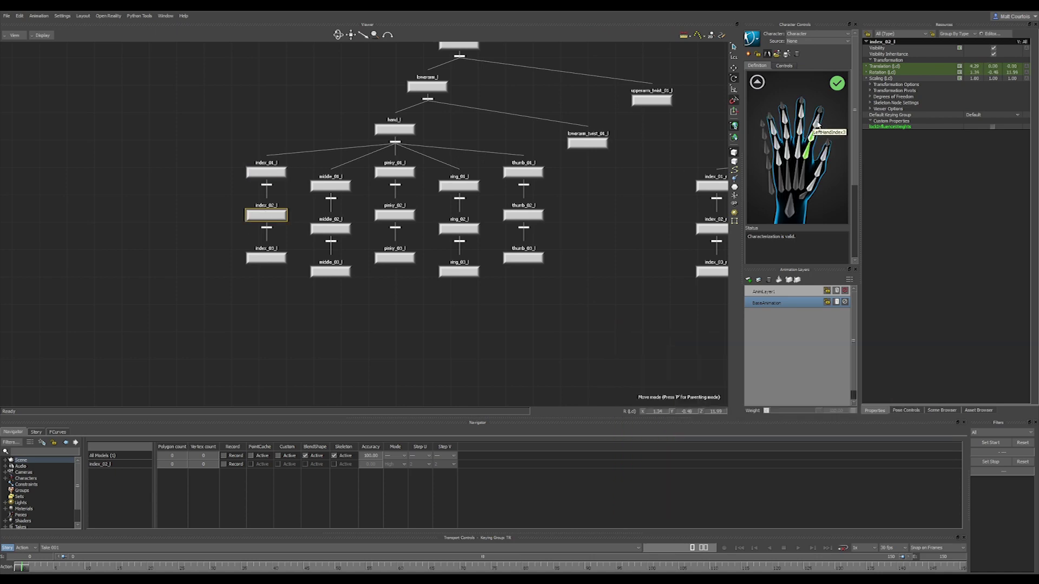
click(265, 258)
- Assign middle_01_l, middle_02_l and middle_03_l to the left middle finger slots
click(330, 186)
click(330, 228)
click(330, 271)
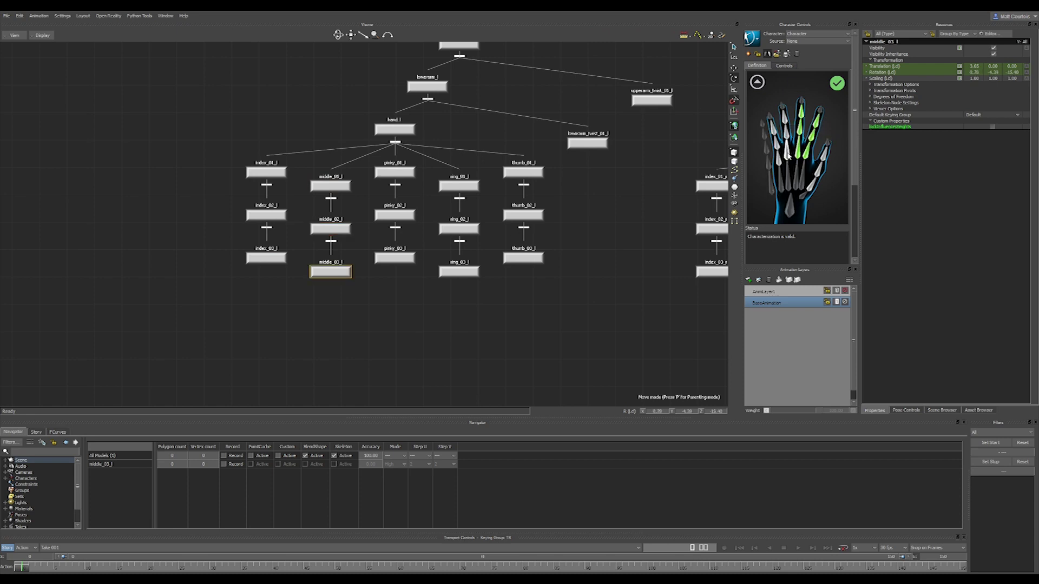
- Assign ring_01_l, ring_02_l and ring_03_l to the left ring finger slots
click(458, 186)
click(459, 229)
click(459, 271)
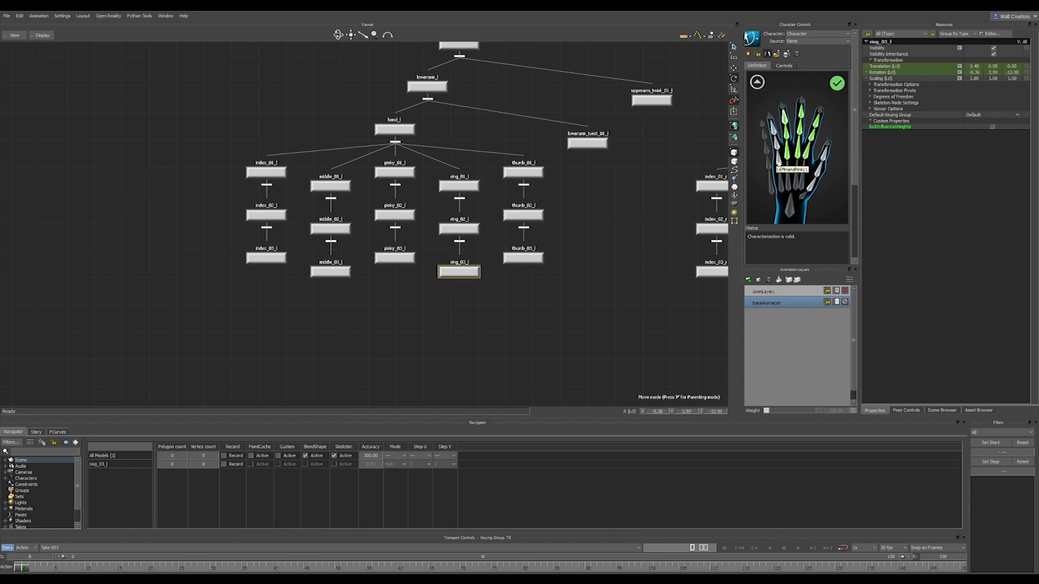
- Assign pinky_01_l, pinky_02_l and pinky_03_l to the left pinky finger slots
click(395, 172)
click(395, 215)
click(395, 257)
- Assign thumb_01_l, thumb_02_l and thumb_03_l to the left thumb slots
click(523, 172)
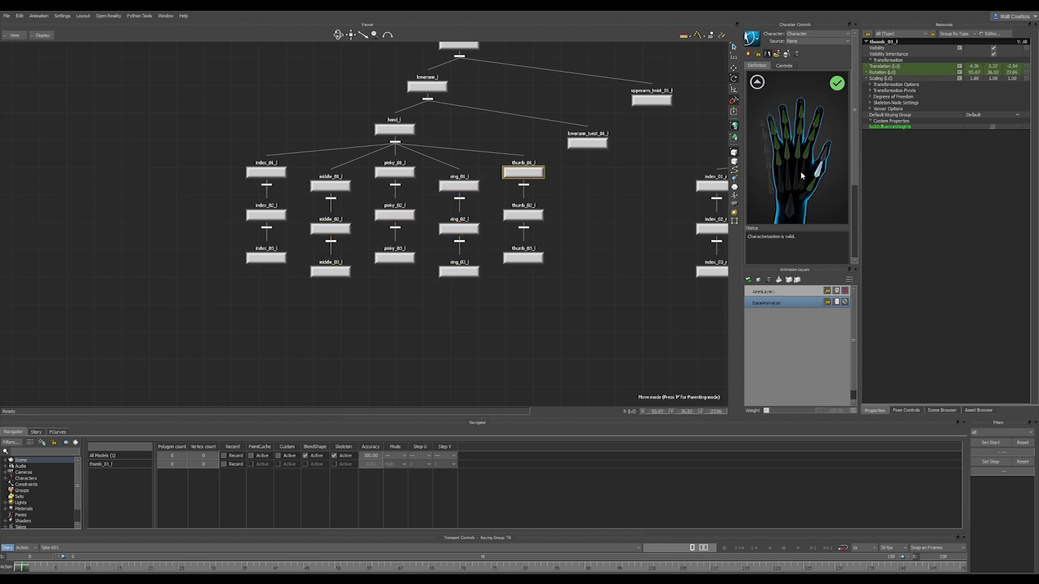
click(523, 215)
click(523, 257)
- Open the right hand view of the definition and assign thumb_01_r, thumb_02_r and thumb_03_r to the right thumb slots
click(757, 82)
click(757, 153)
shift+drag(678, 177, 286, 164)
click(580, 174)
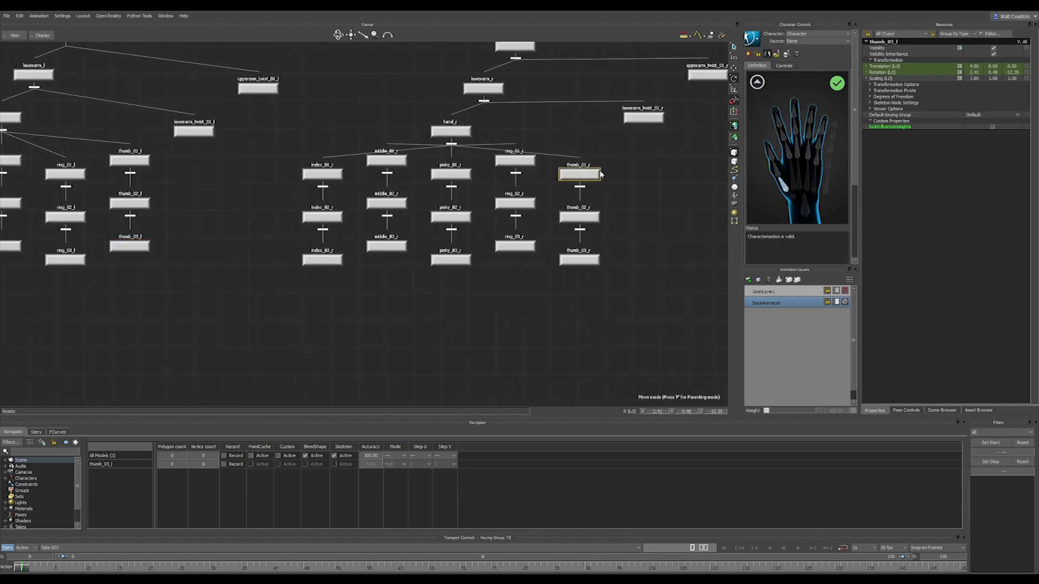
click(580, 216)
click(579, 259)
- Assign the three right index bones and the three right middle bones to their matching right finger slots
click(322, 174)
click(322, 216)
click(323, 260)
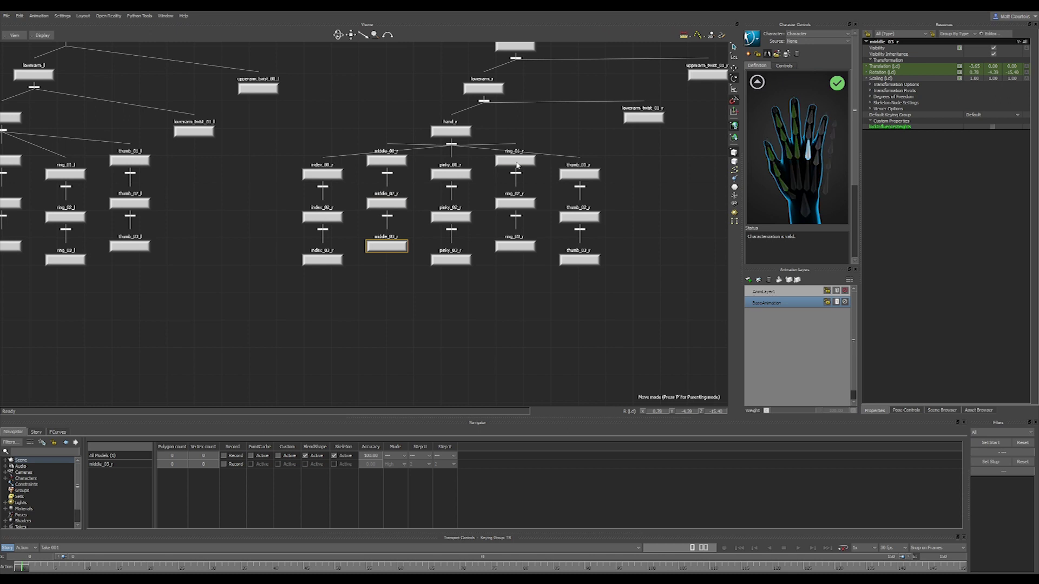
- Assign the three right ring bones and the three right pinky bones to their matching right finger slots
click(816, 161)
click(816, 161)
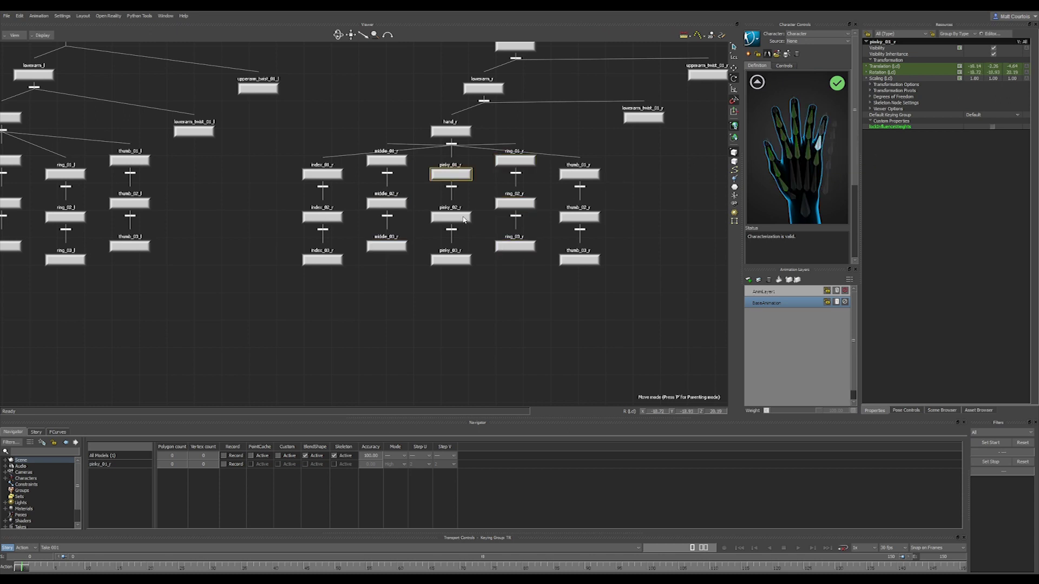
click(820, 141)
click(825, 126)
- Return to the full-body definition and the 3D view of the character, and save the skeleton definition
click(757, 81)
key(ctrl+w)
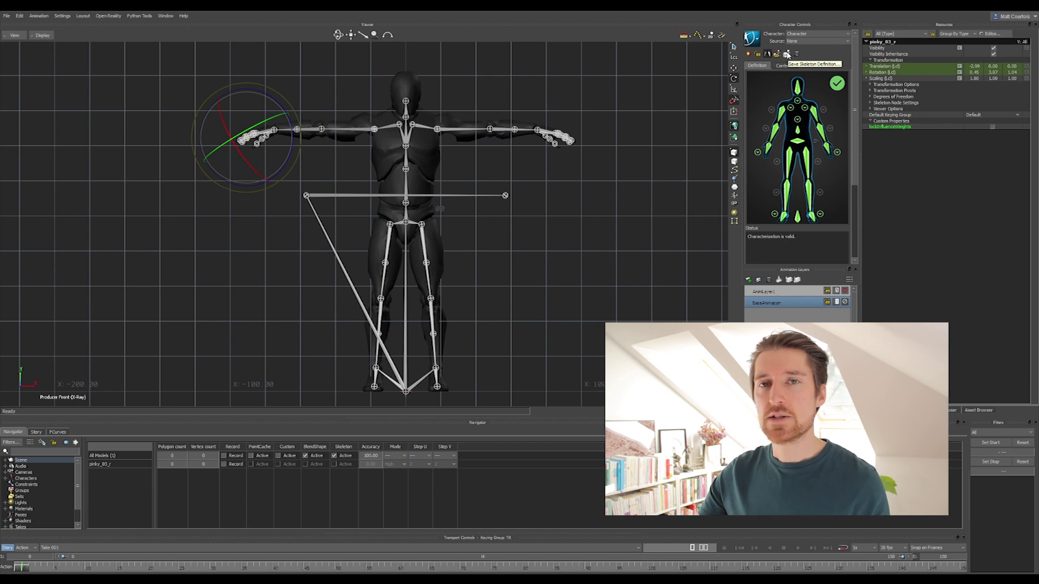
click(788, 55)
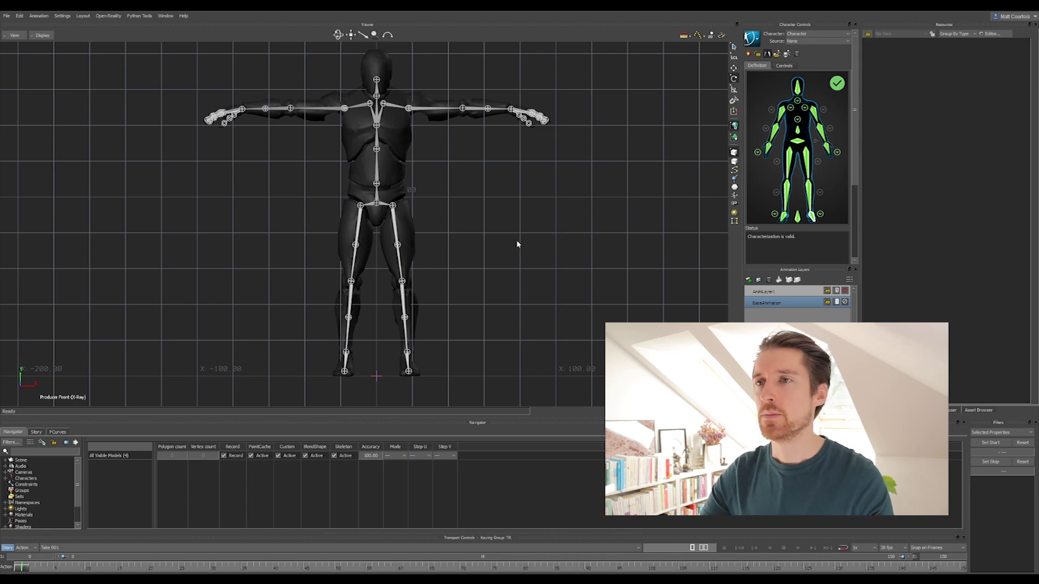
- Lock the character definition as a Biped and create an FK/IK control rig for it
click(758, 54)
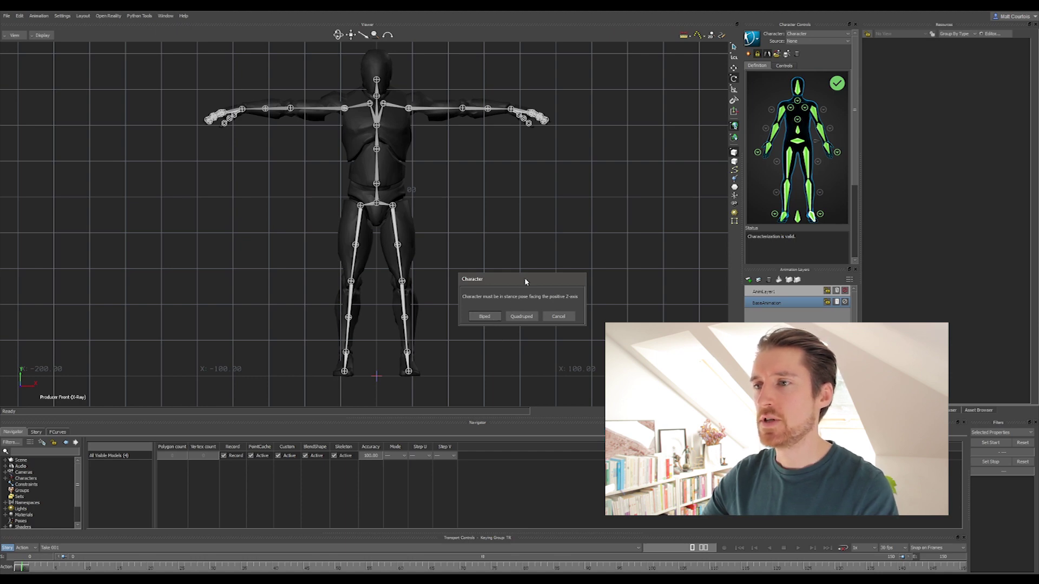
click(485, 316)
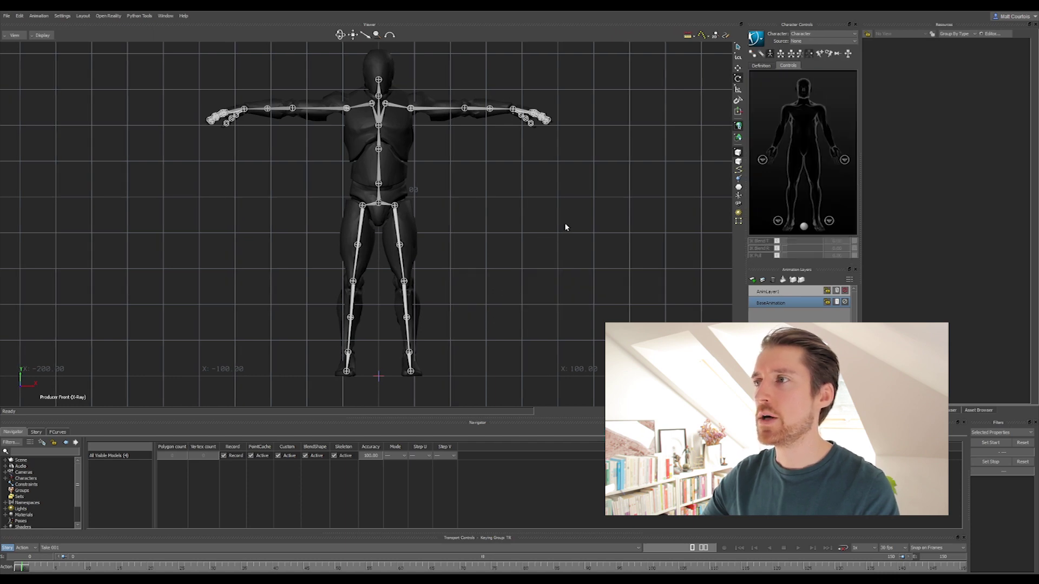
click(756, 40)
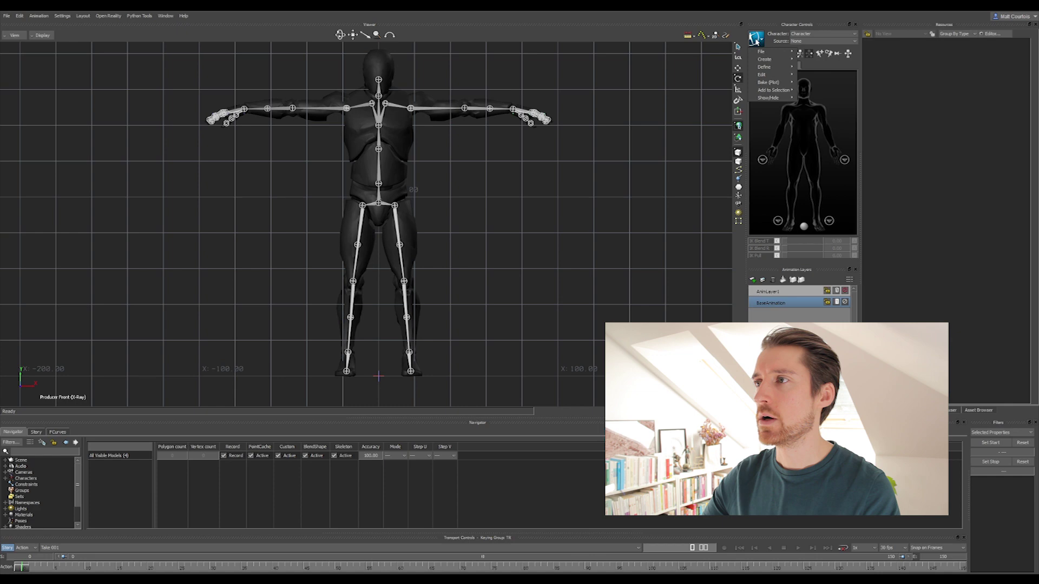
mouse_move(767, 63)
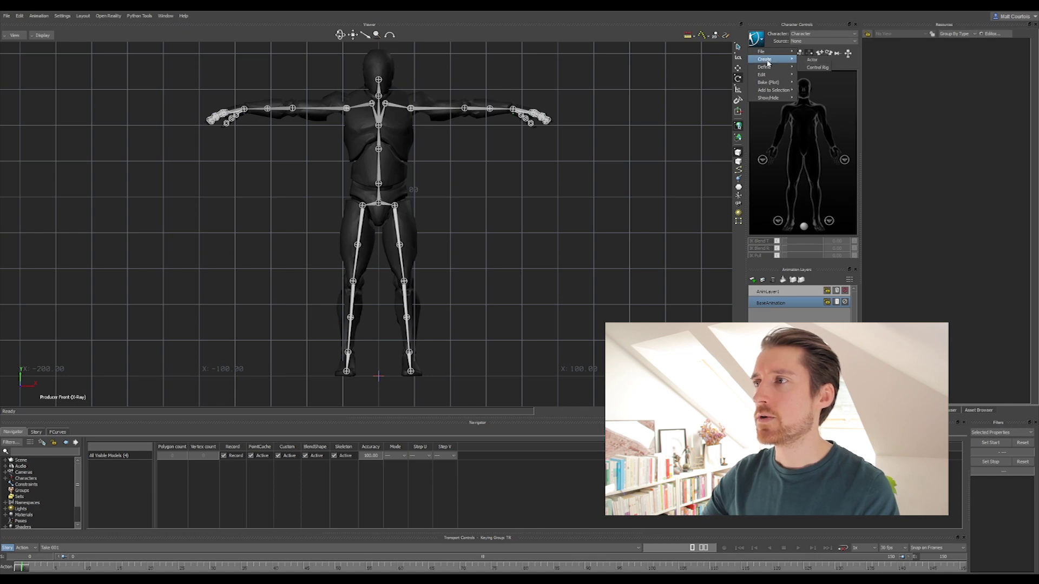
click(818, 67)
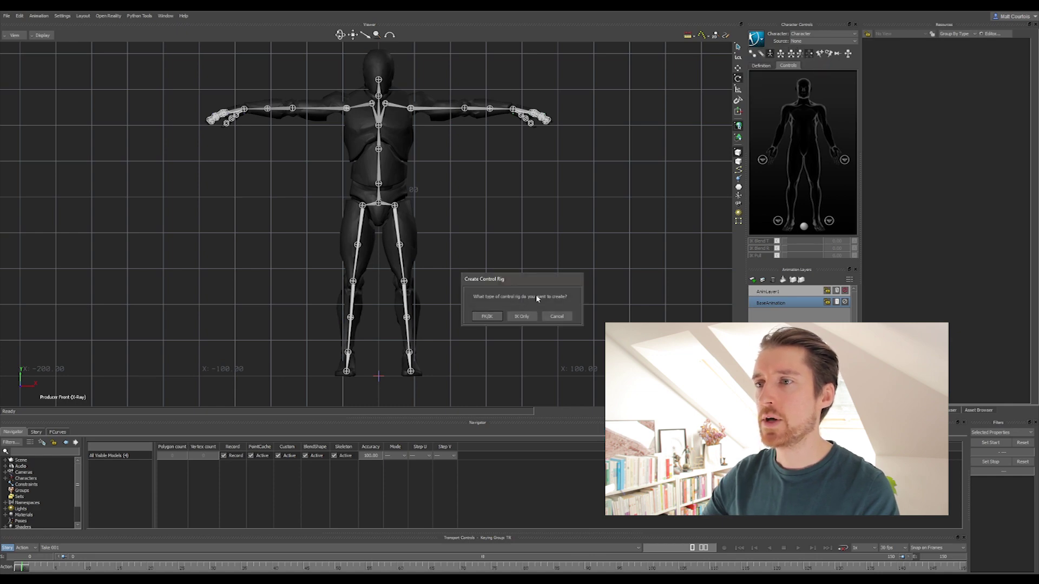
click(487, 316)
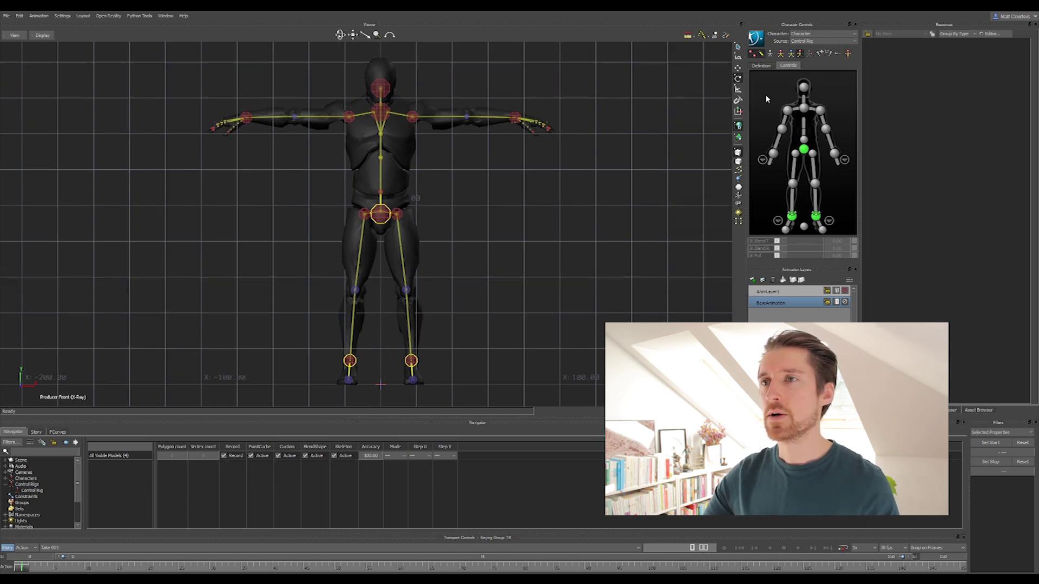
- Check the head and right wrist effectors of the control rig and open its hand controls
click(805, 91)
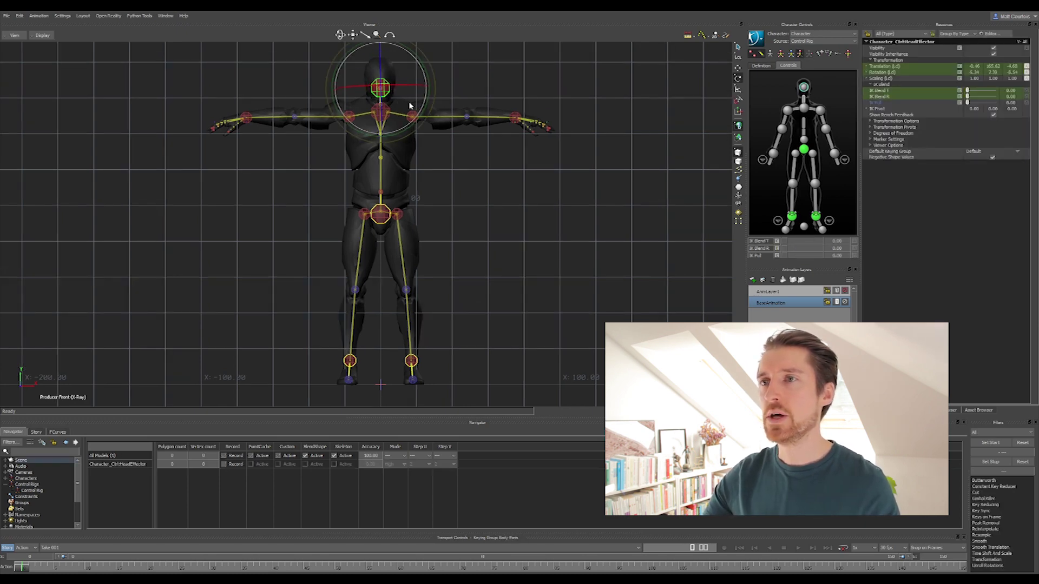
click(774, 155)
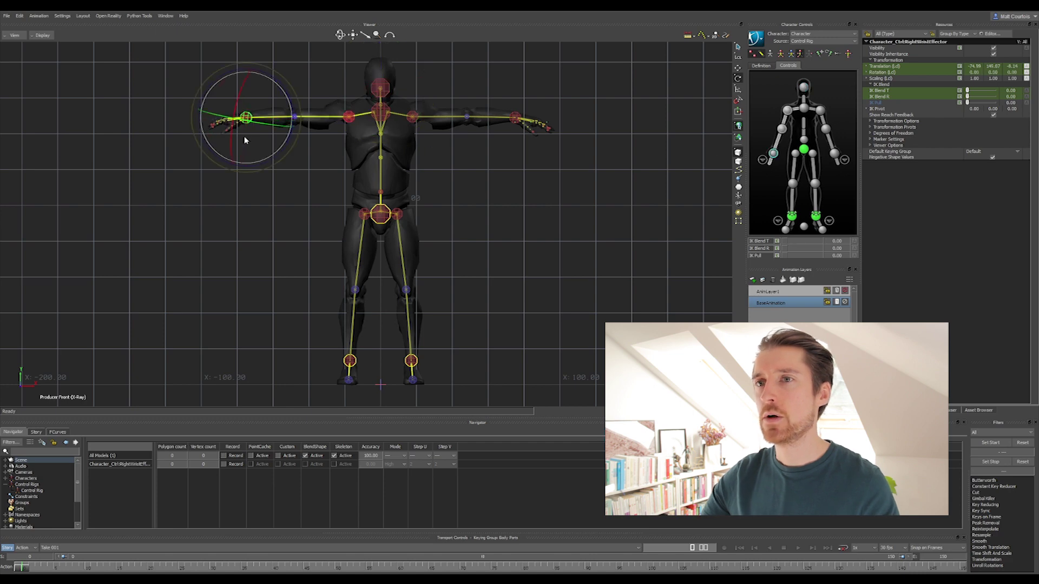
click(762, 160)
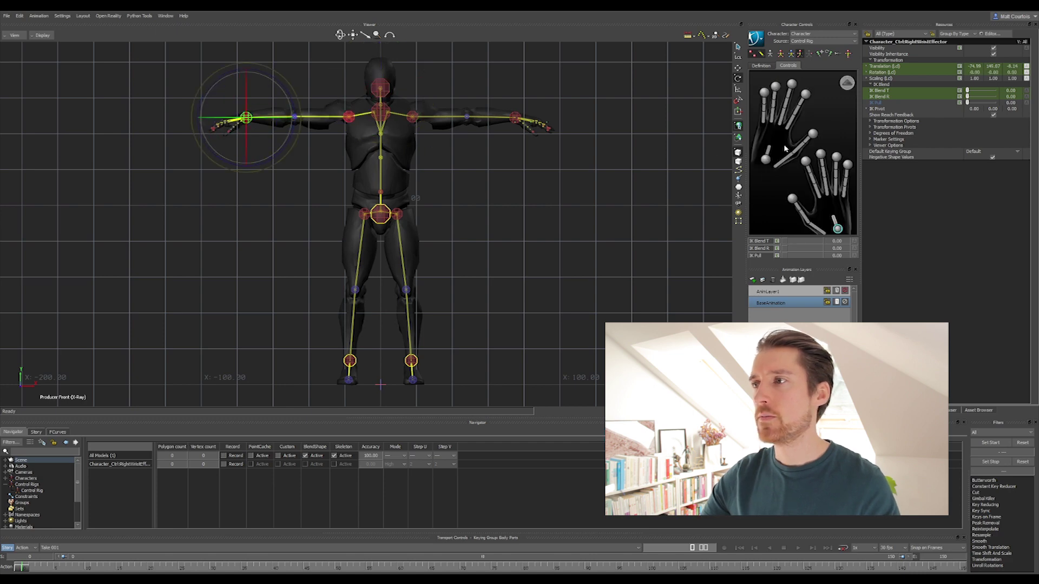
- Frame the left middle finger effector in the perspective view and test the finger controls by rotating the left middle finger
click(792, 84)
key(ctrl+e)
key(f)
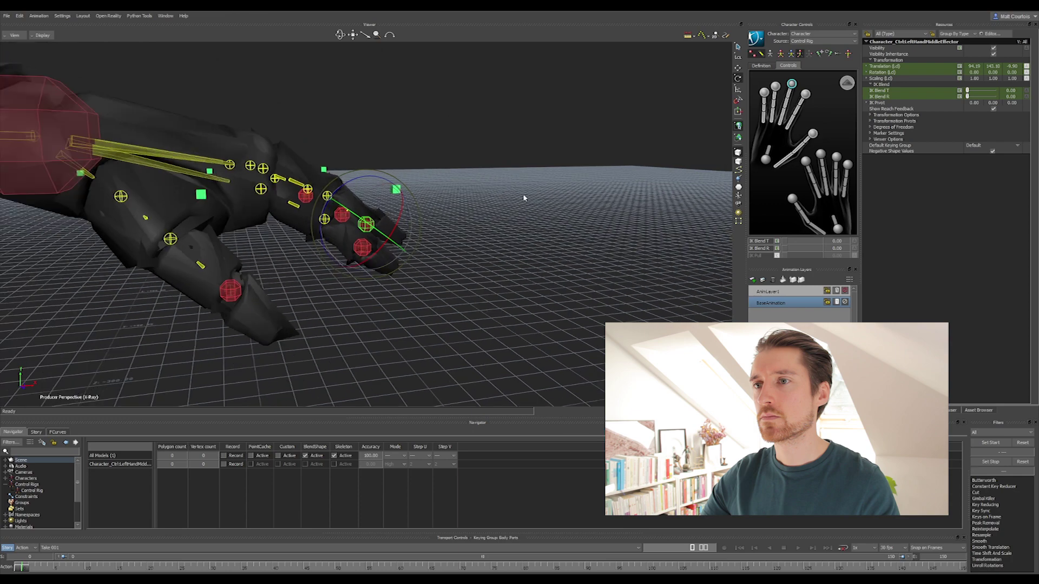
drag(328, 206, 377, 214)
click(275, 226)
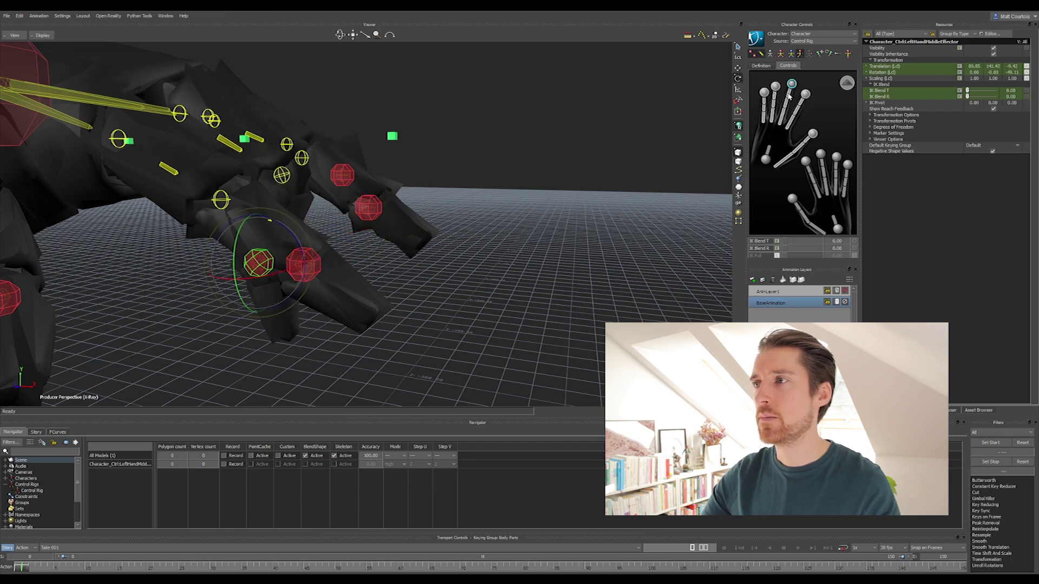
drag(275, 226, 286, 257)
- Show the character in the front view with the Models only display and clear the selection
key(ctrl+f)
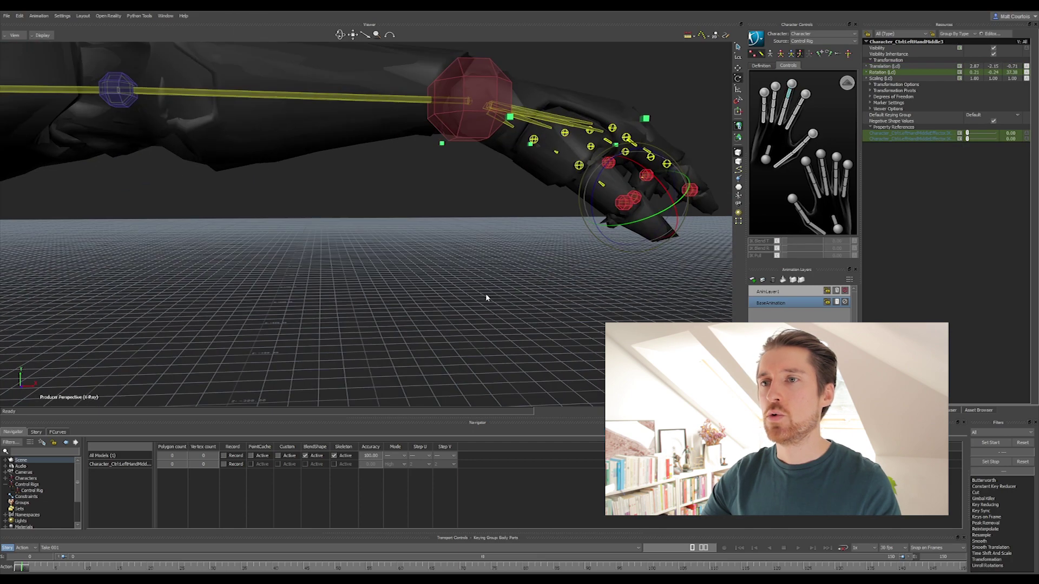
key(ctrl+a)
click(585, 268)
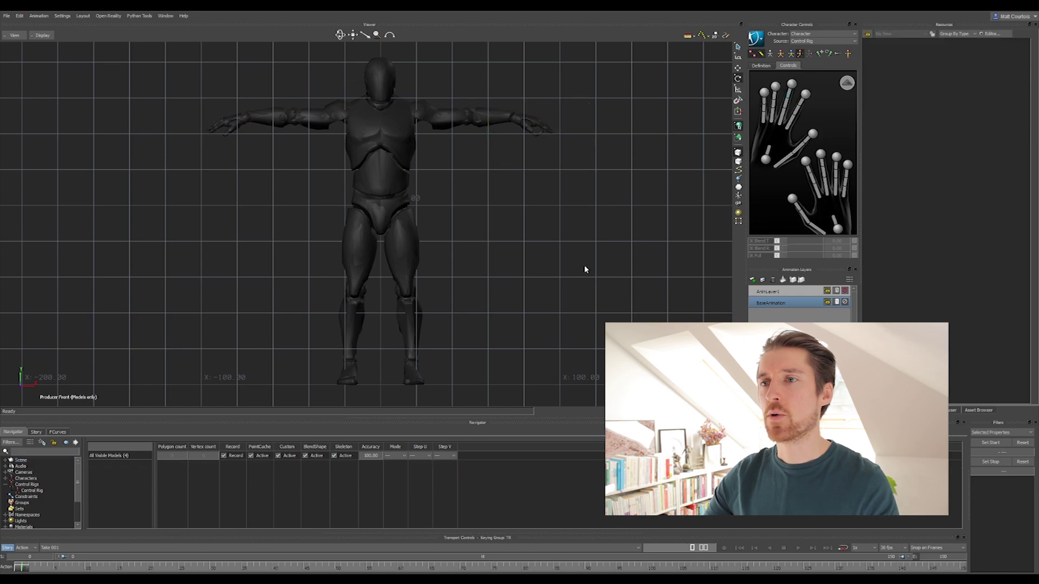